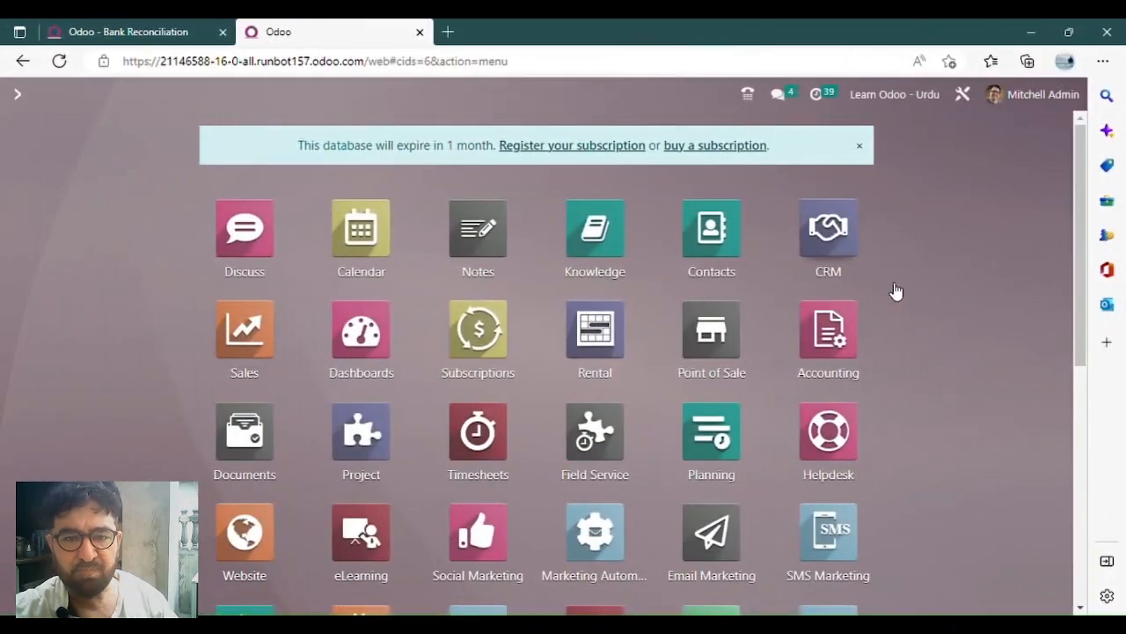
Step: Open the Currencies list in the Accounting configuration
{"action": "left_click", "coordinate": [841, 343]}
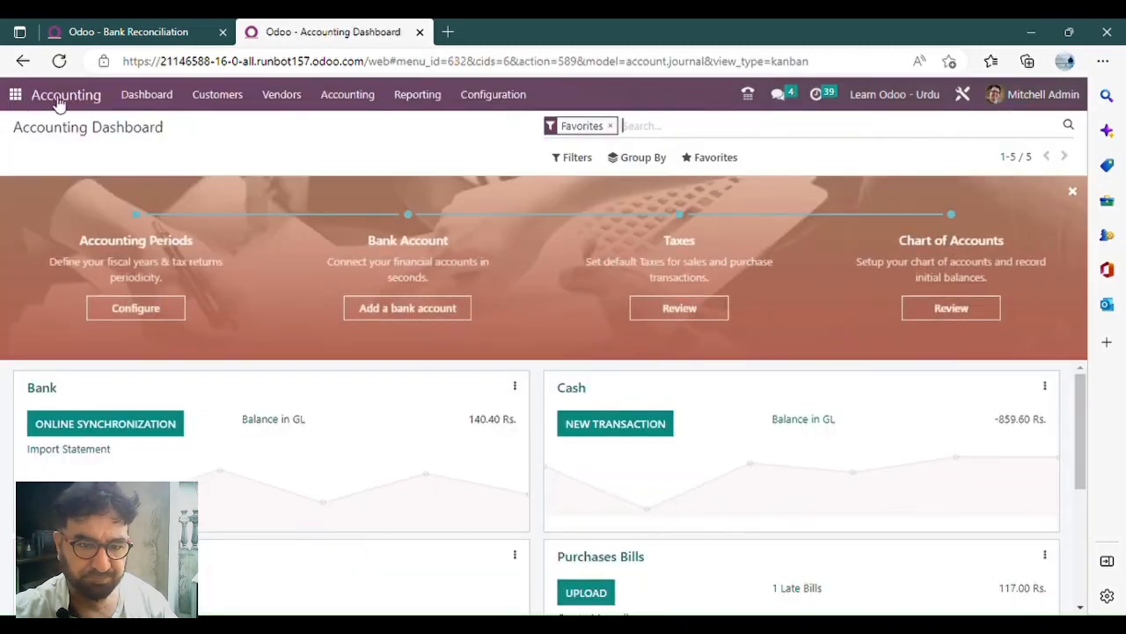
{"action": "left_click", "coordinate": [509, 99]}
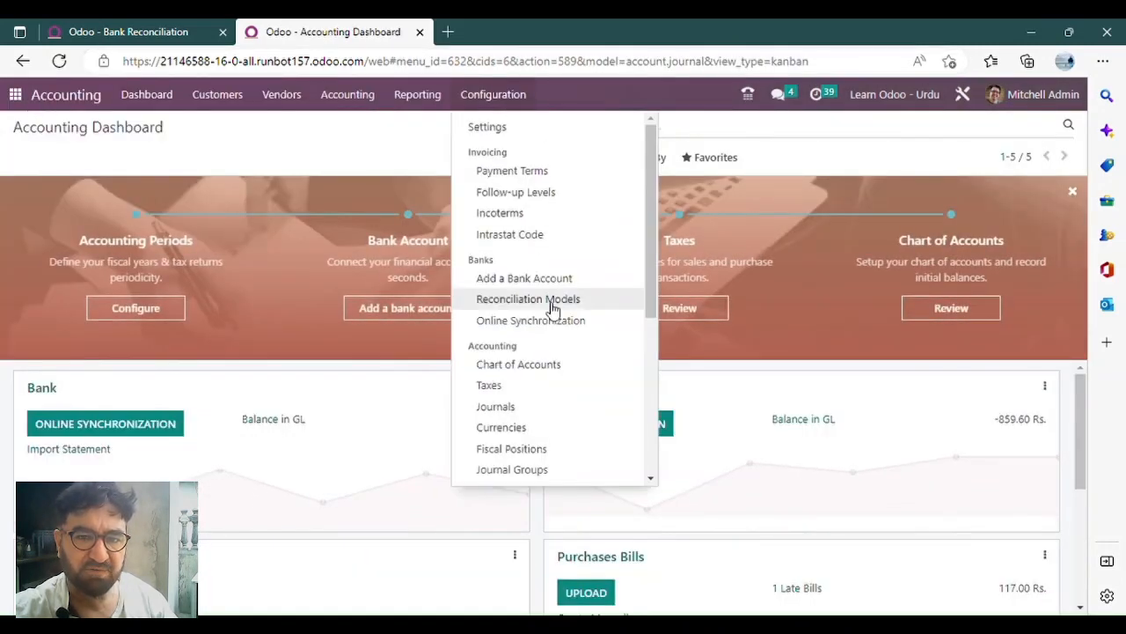
{"action": "scroll", "coordinate": [549, 352], "scroll_direction": "down", "scroll_amount": 2}
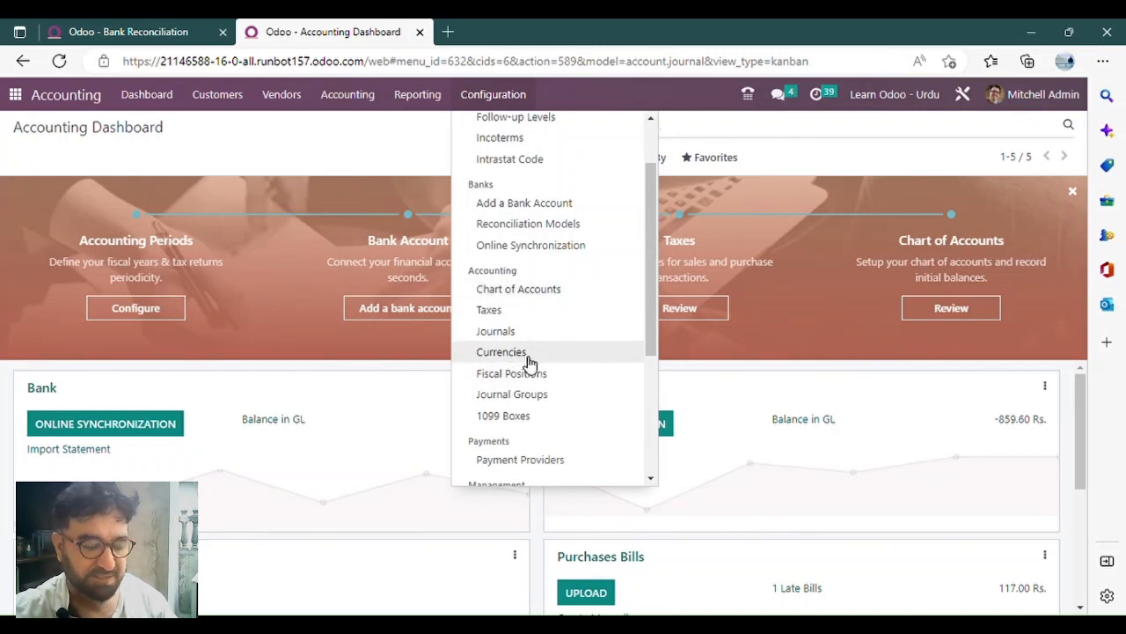
{"action": "left_click", "coordinate": [546, 357]}
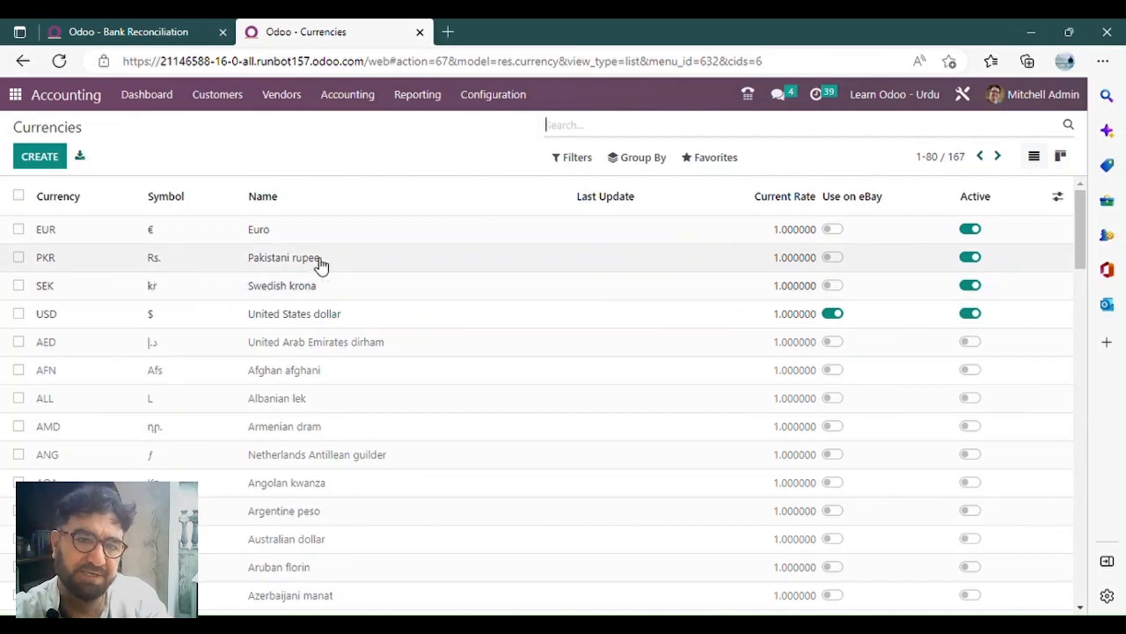
Step: Close the Bank Reconciliation page and open the Accounting settings in a separate browser tab
{"action": "left_click", "coordinate": [222, 32]}
{"action": "left_click", "coordinate": [492, 94]}
{"action": "middle_click", "coordinate": [519, 136]}
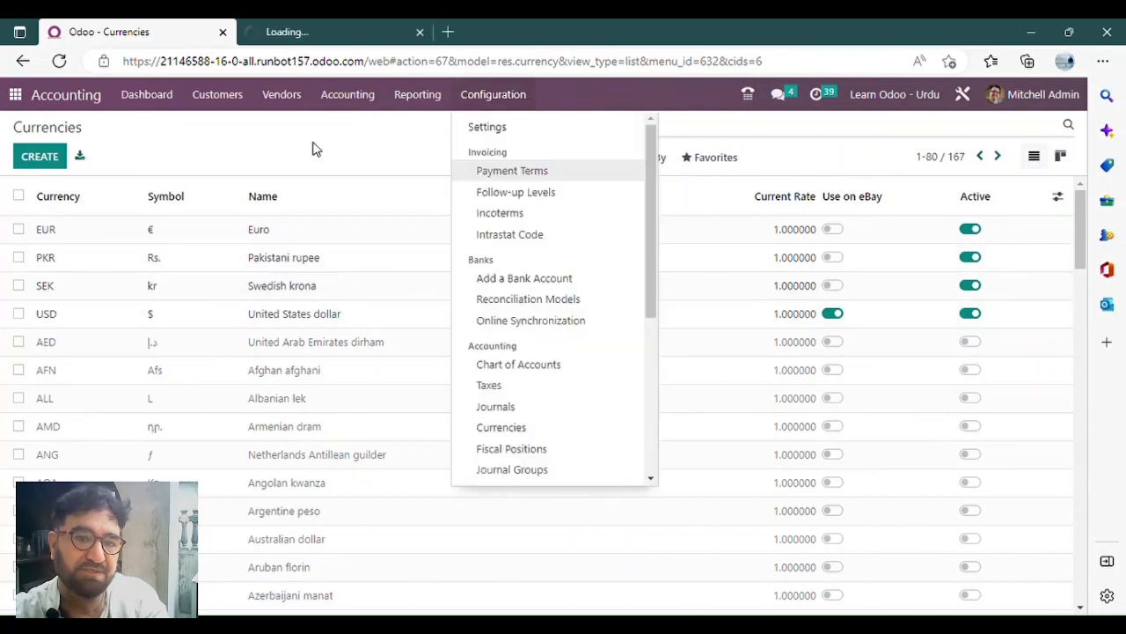
{"action": "left_click", "coordinate": [313, 148]}
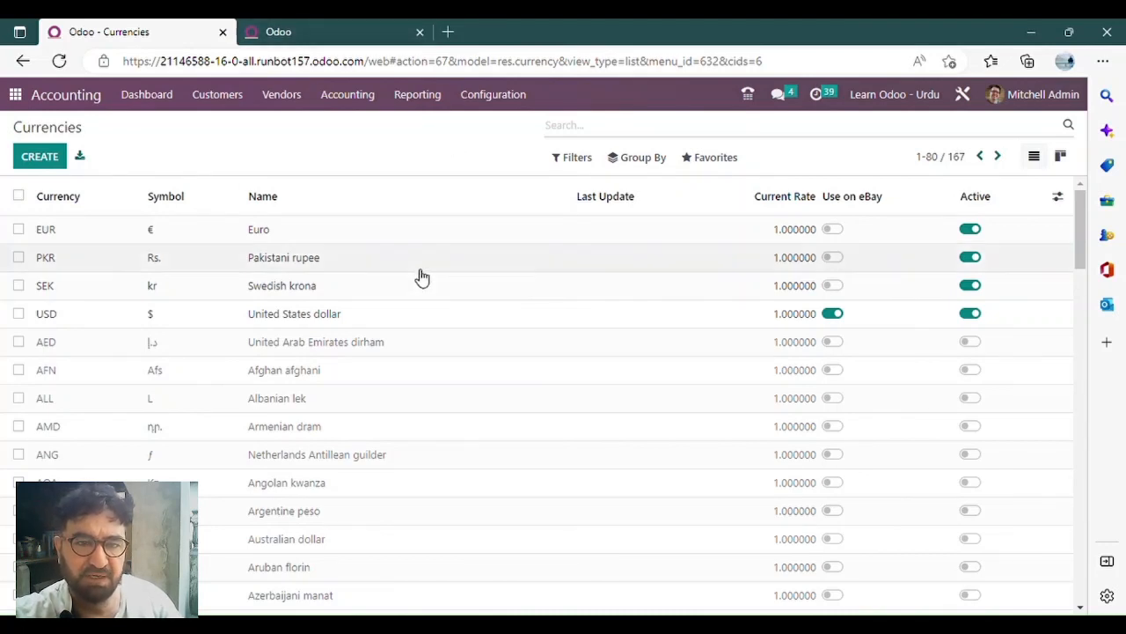
{"action": "left_click", "coordinate": [297, 26]}
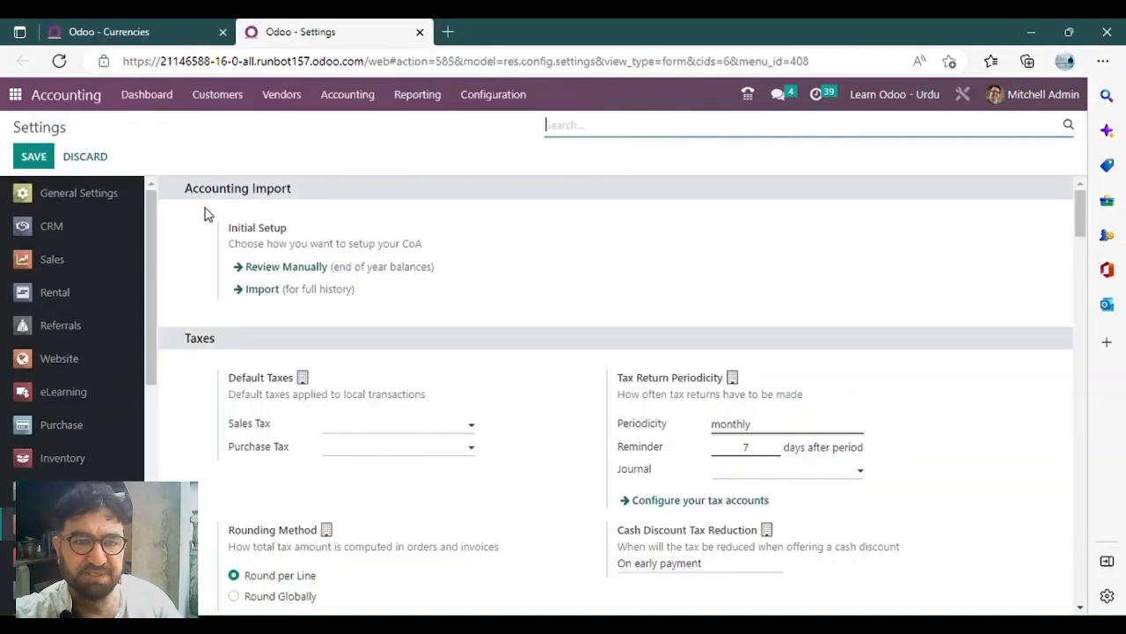
Step: Search the settings for "main" and find the Main Currency option of the company
{"action": "left_click", "coordinate": [497, 97]}
{"action": "left_click", "coordinate": [694, 129]}
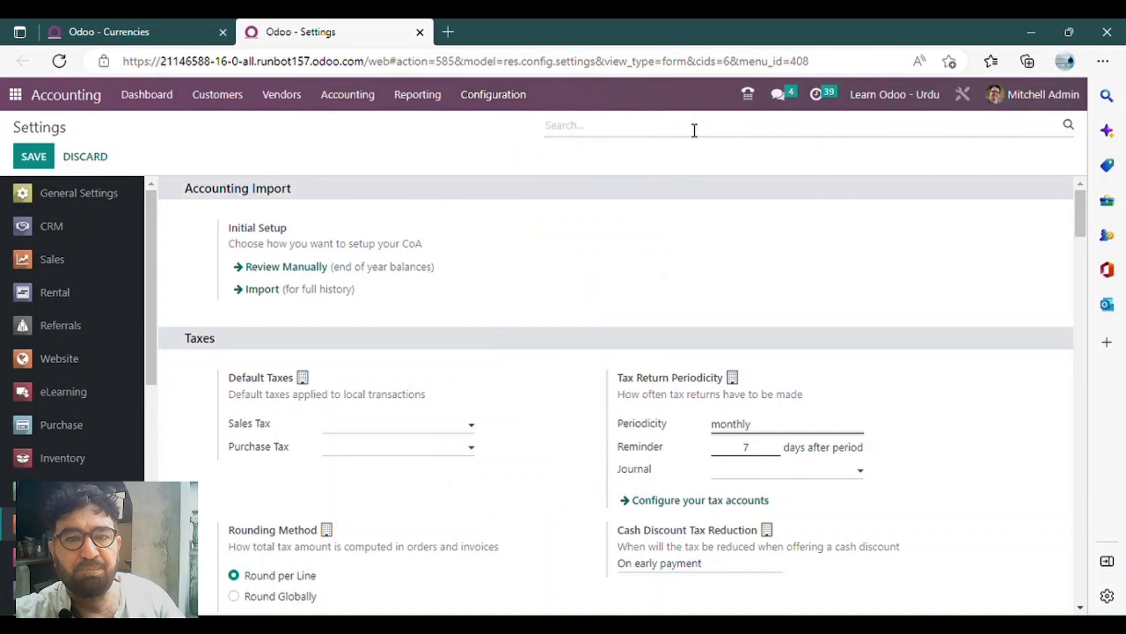
{"action": "left_click", "coordinate": [624, 131]}
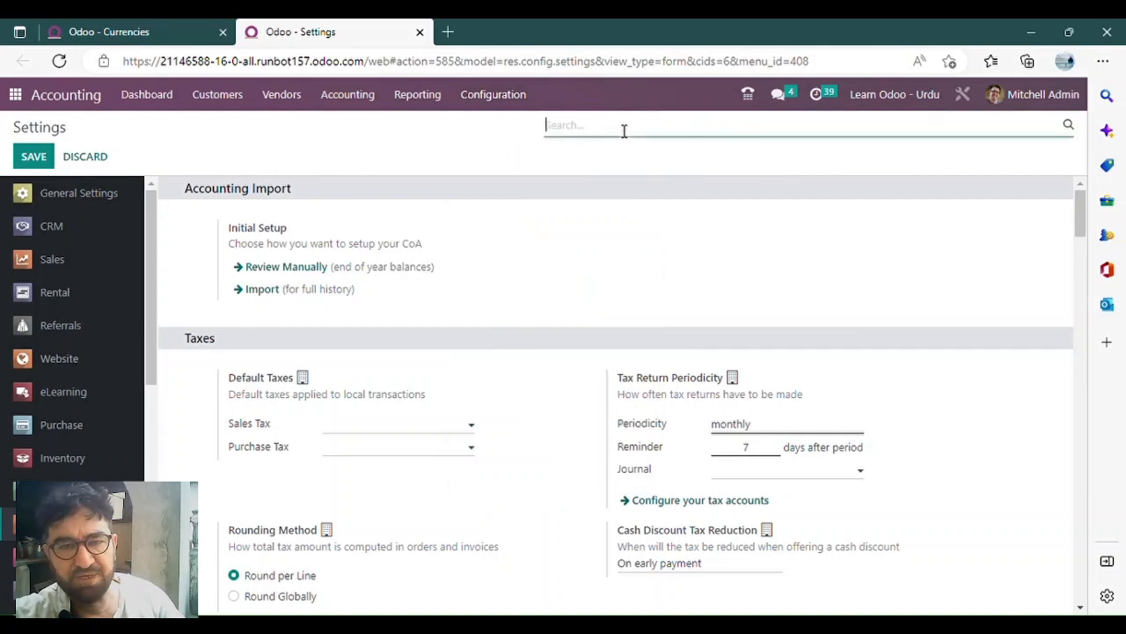
{"action": "type", "text": "main"}
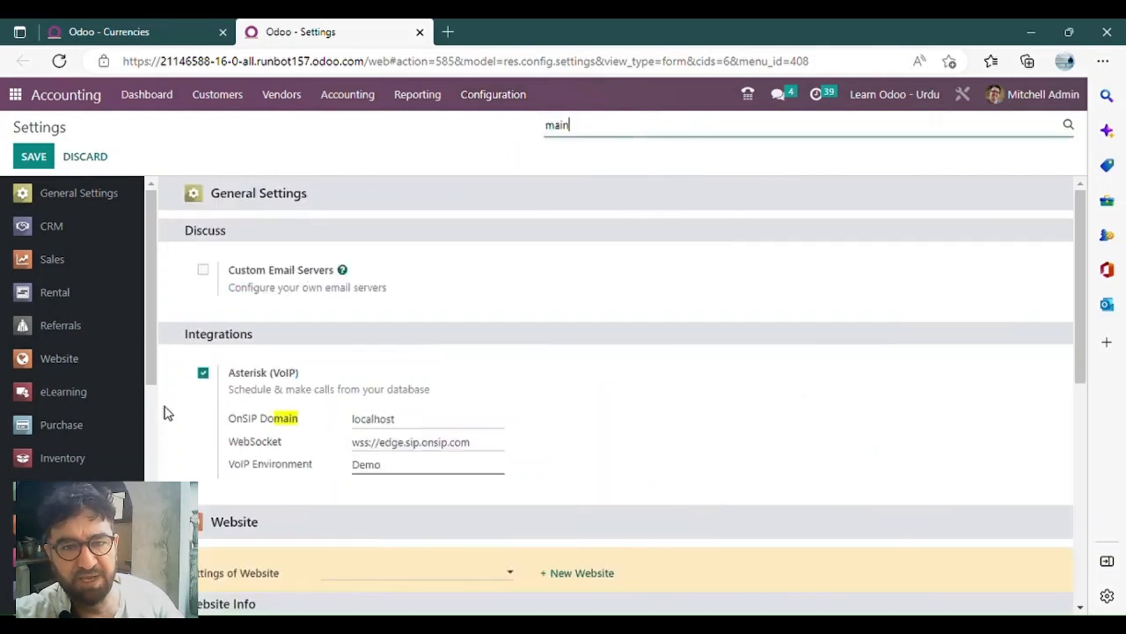
{"action": "scroll", "coordinate": [493, 334], "scroll_direction": "down", "scroll_amount": 2}
{"action": "scroll", "coordinate": [517, 327], "scroll_direction": "down", "scroll_amount": 4}
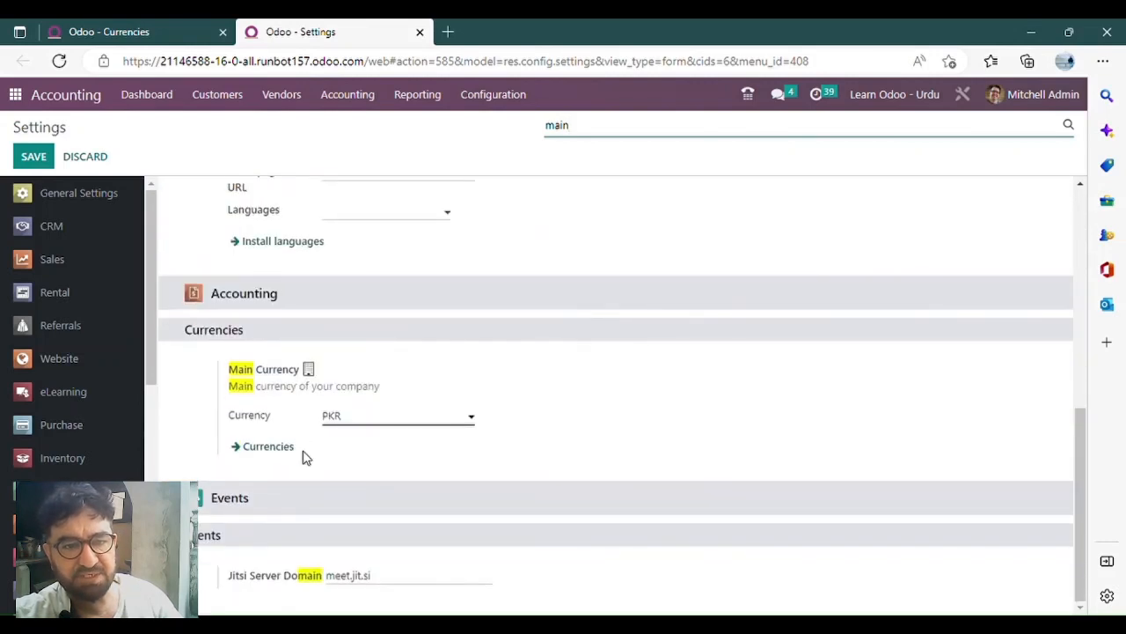
Step: Try to change the company's main currency to EUR and save the settings
{"action": "left_click", "coordinate": [362, 424]}
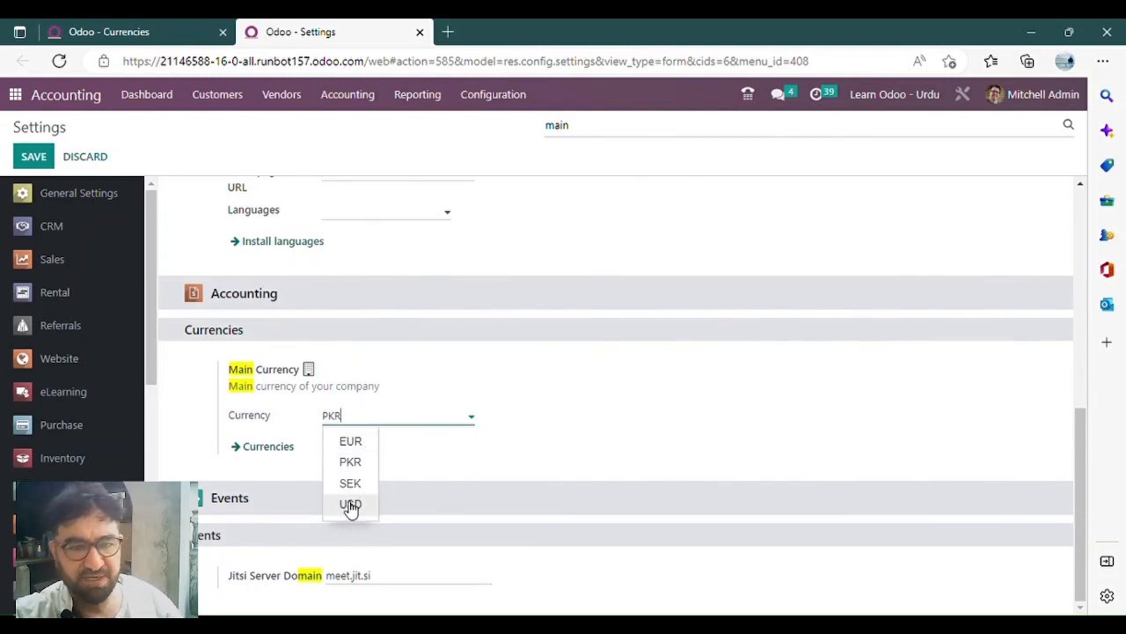
{"action": "left_click", "coordinate": [132, 31]}
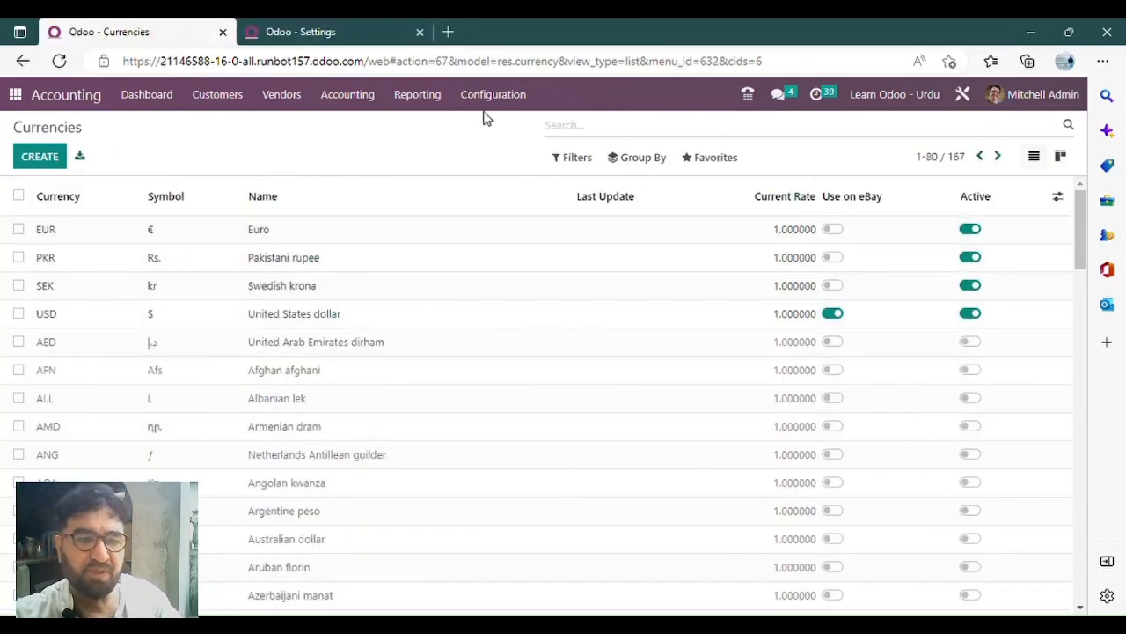
{"action": "left_click", "coordinate": [299, 31]}
{"action": "left_click", "coordinate": [357, 426]}
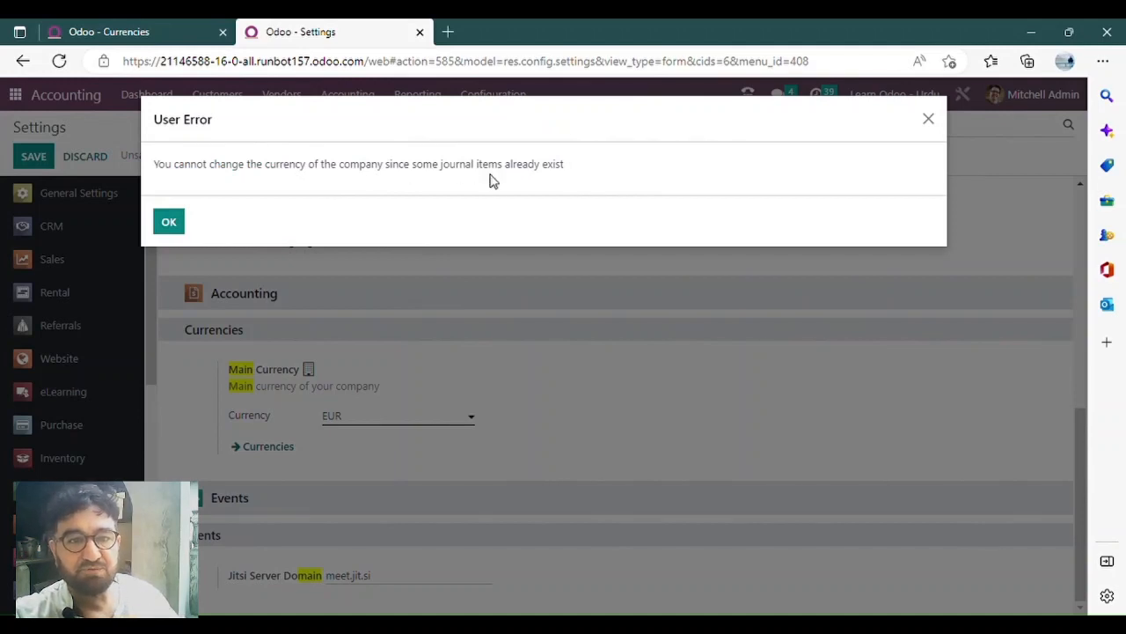
{"action": "left_click", "coordinate": [928, 120]}
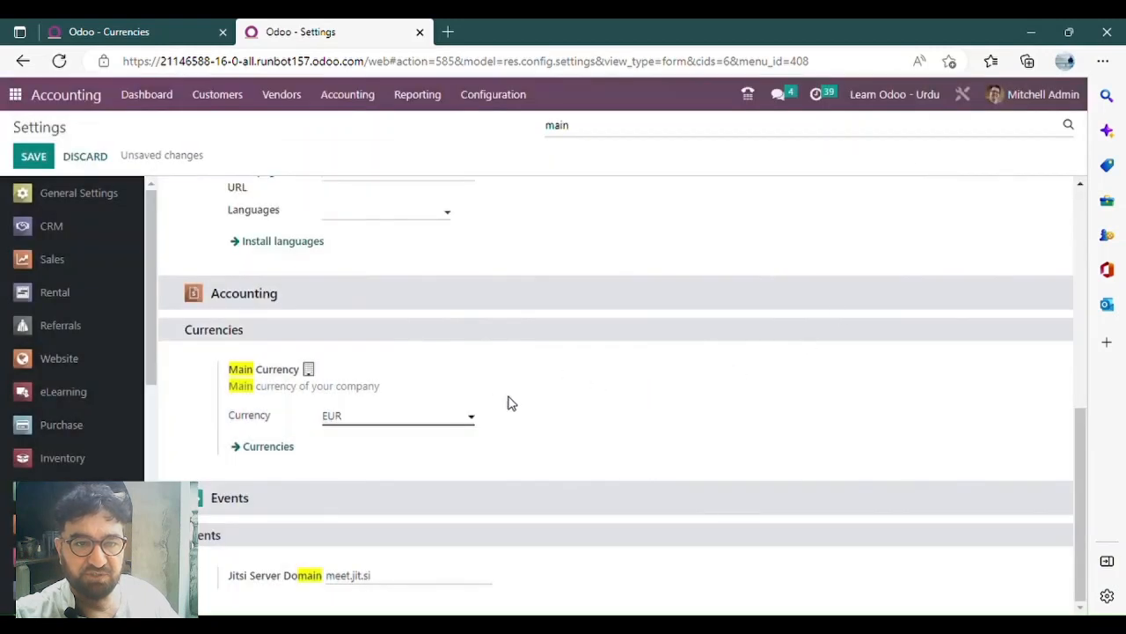
Step: Set the company's main currency back to PKR and save the settings
{"action": "left_click", "coordinate": [395, 421]}
{"action": "left_click", "coordinate": [360, 459]}
{"action": "left_click", "coordinate": [40, 157]}
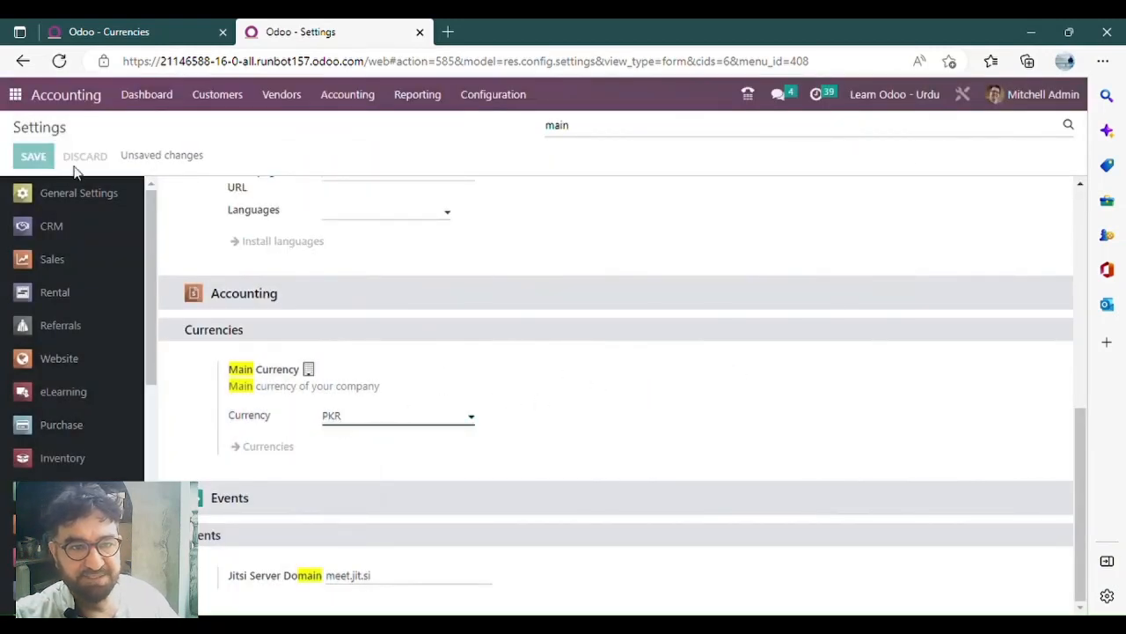
Step: Close the settings tab, find the Indian rupee by searching the currencies for "Indian", activate it, and clear the search
{"action": "left_click", "coordinate": [146, 29]}
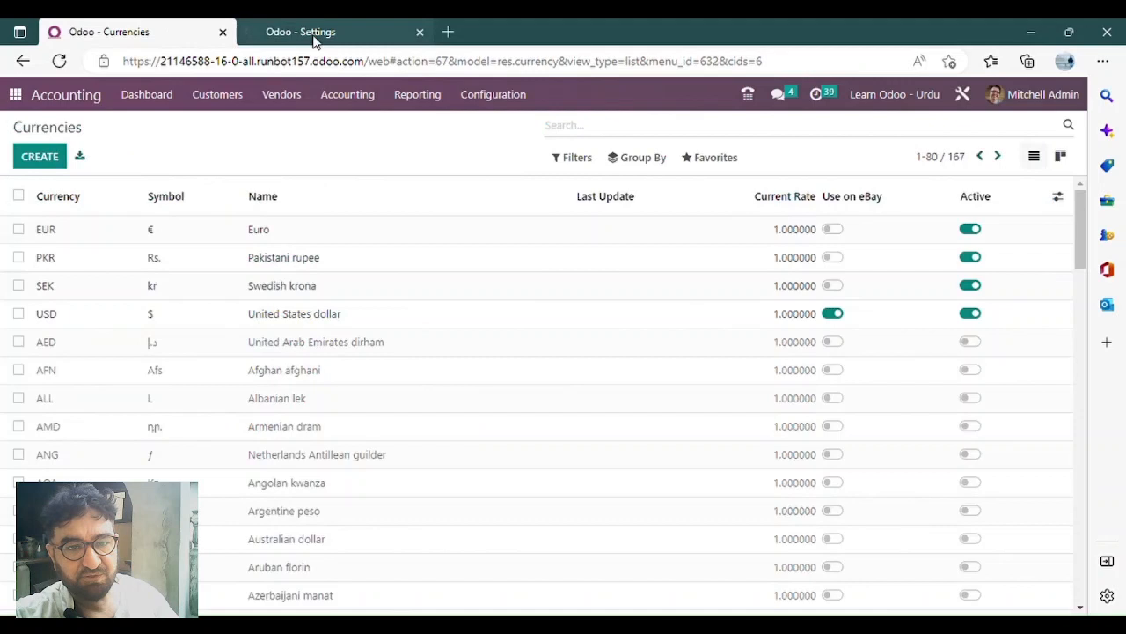
{"action": "left_click", "coordinate": [419, 32]}
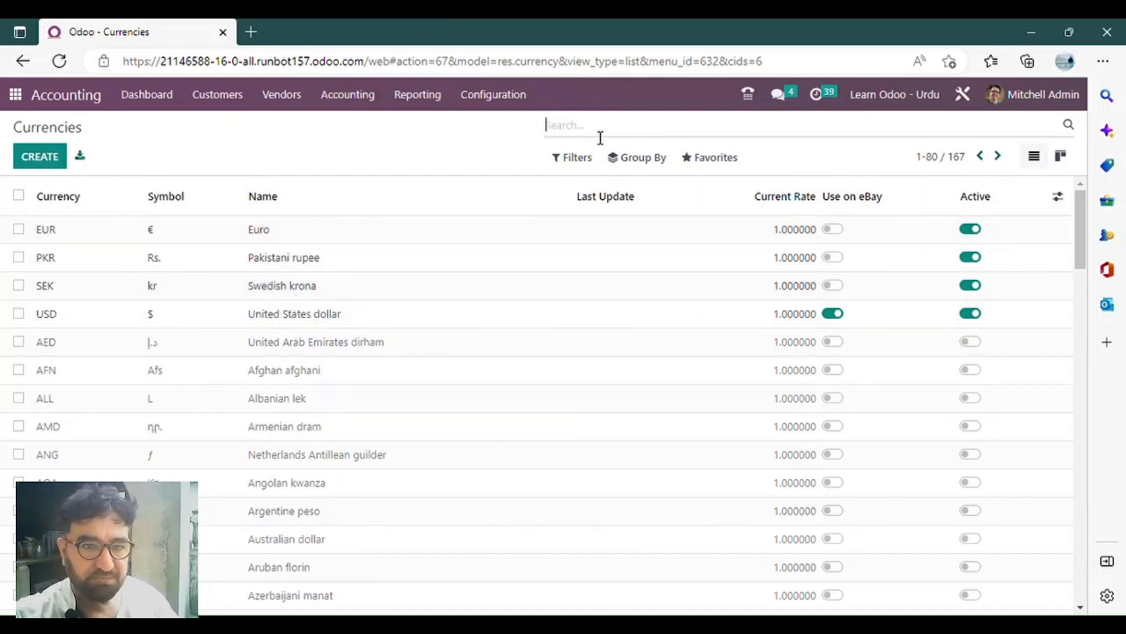
{"action": "type", "text": "Indian"}
{"action": "key", "text": "Return"}
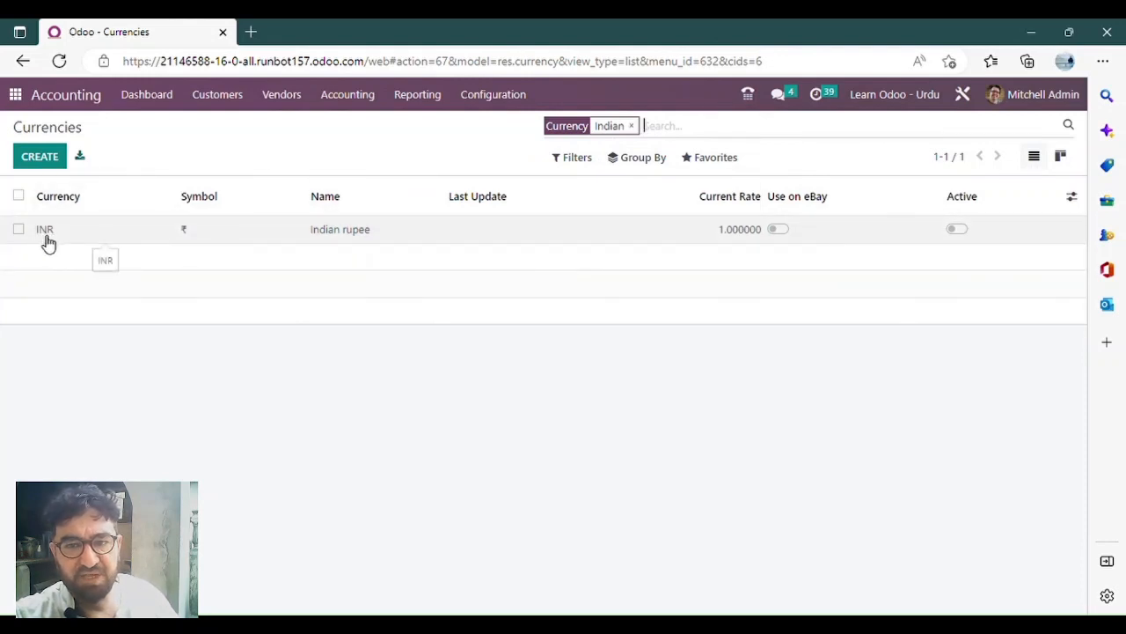
{"action": "left_click", "coordinate": [965, 232]}
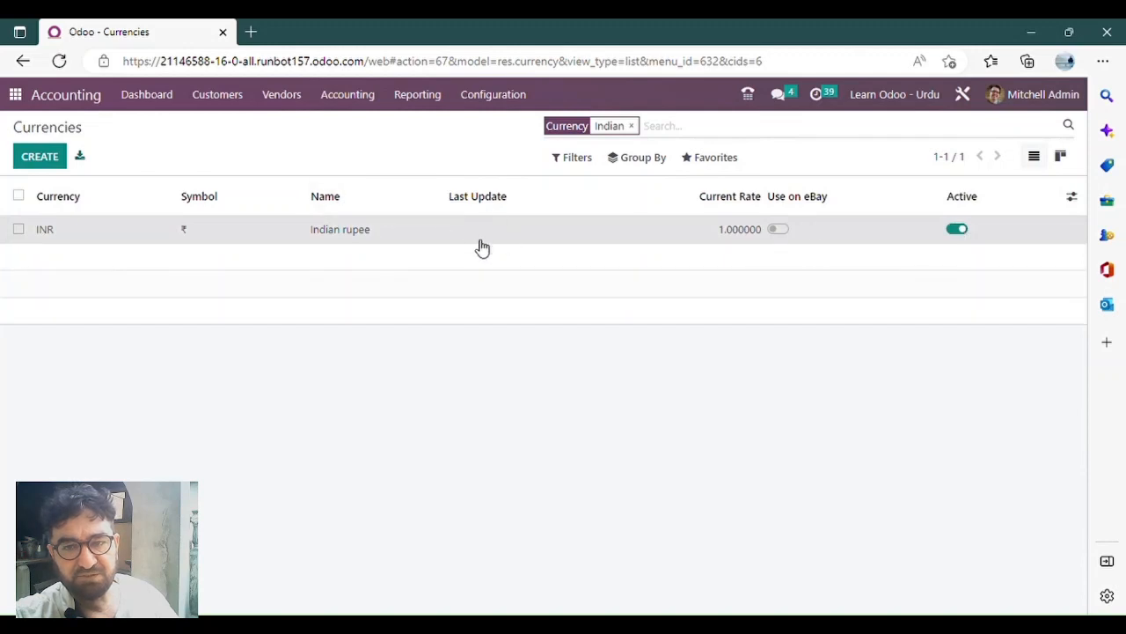
{"action": "left_click", "coordinate": [631, 126]}
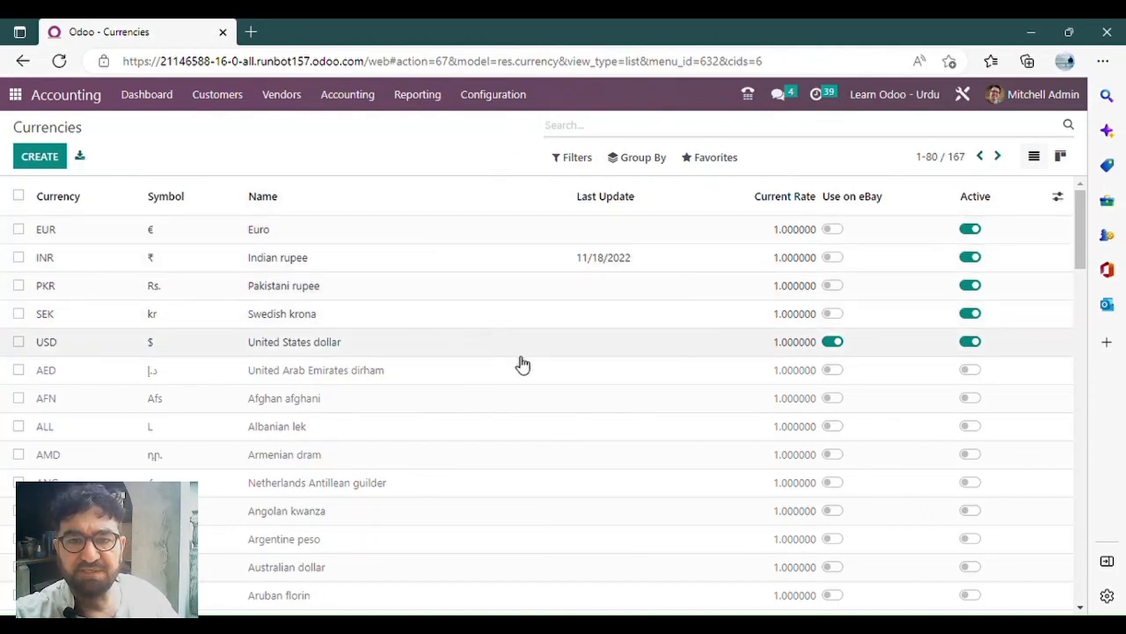
Step: Open the Accounting settings in a separate browser tab and go to the automatic currency rates under Currencies
{"action": "left_click", "coordinate": [494, 96]}
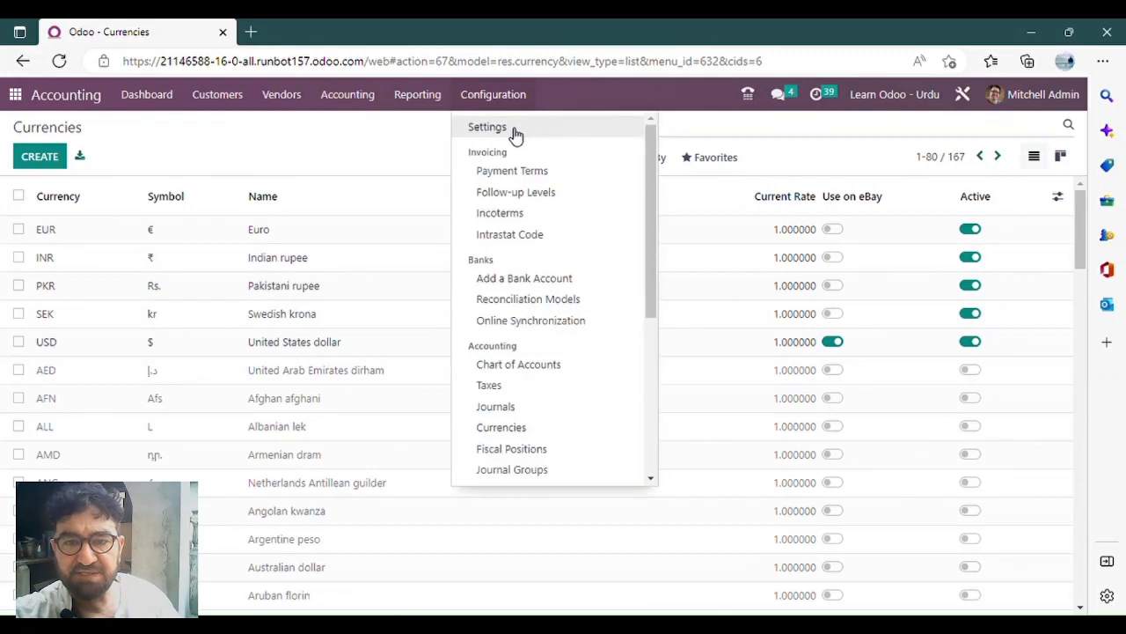
{"action": "middle_click", "coordinate": [519, 136]}
{"action": "left_click", "coordinate": [331, 29]}
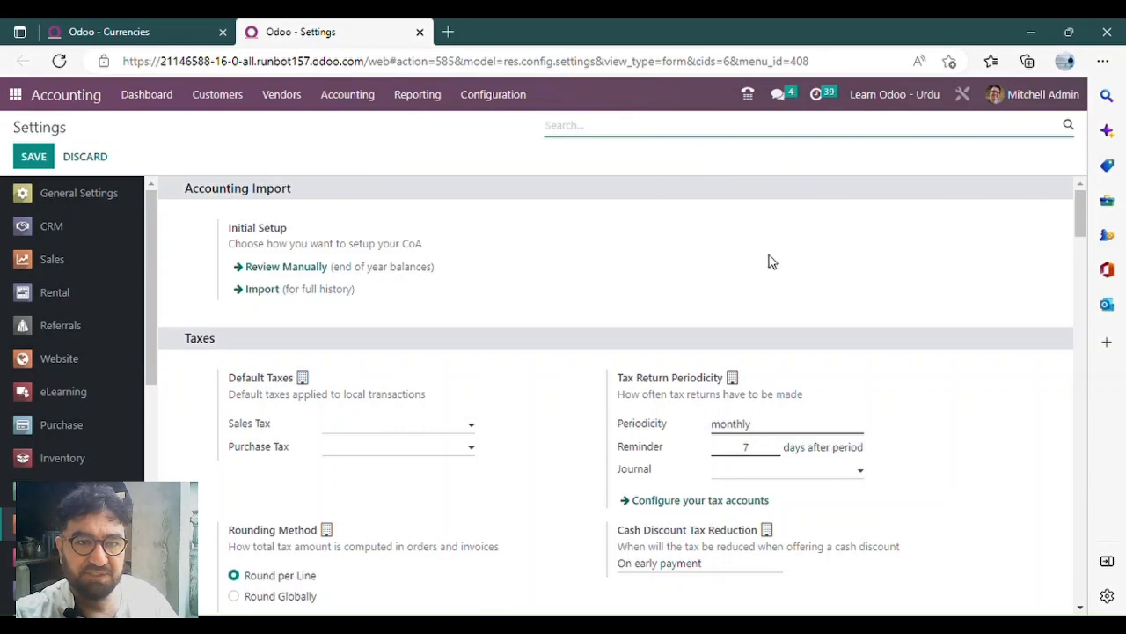
{"action": "scroll", "coordinate": [490, 315], "scroll_direction": "down", "scroll_amount": 10}
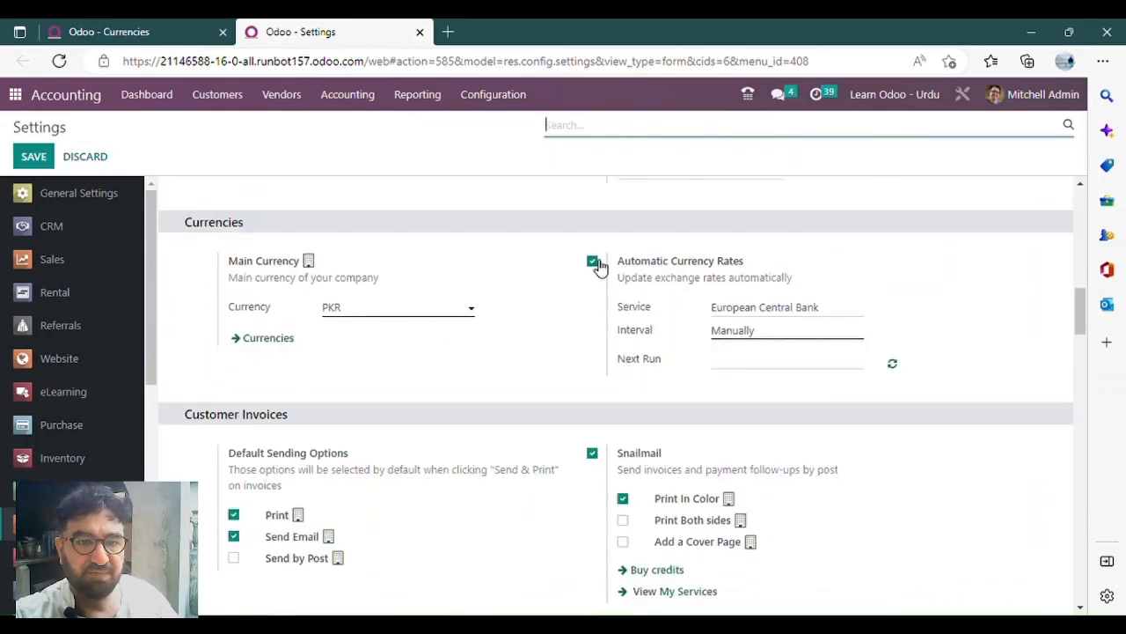
{"action": "double_click", "coordinate": [209, 223]}
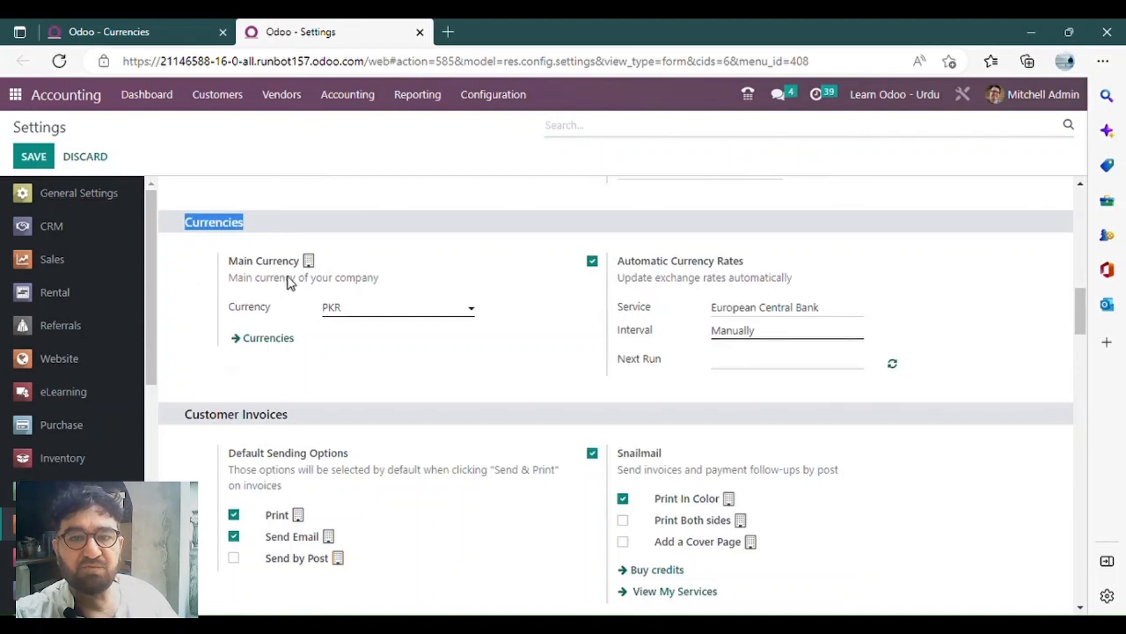
{"action": "left_click", "coordinate": [472, 310]}
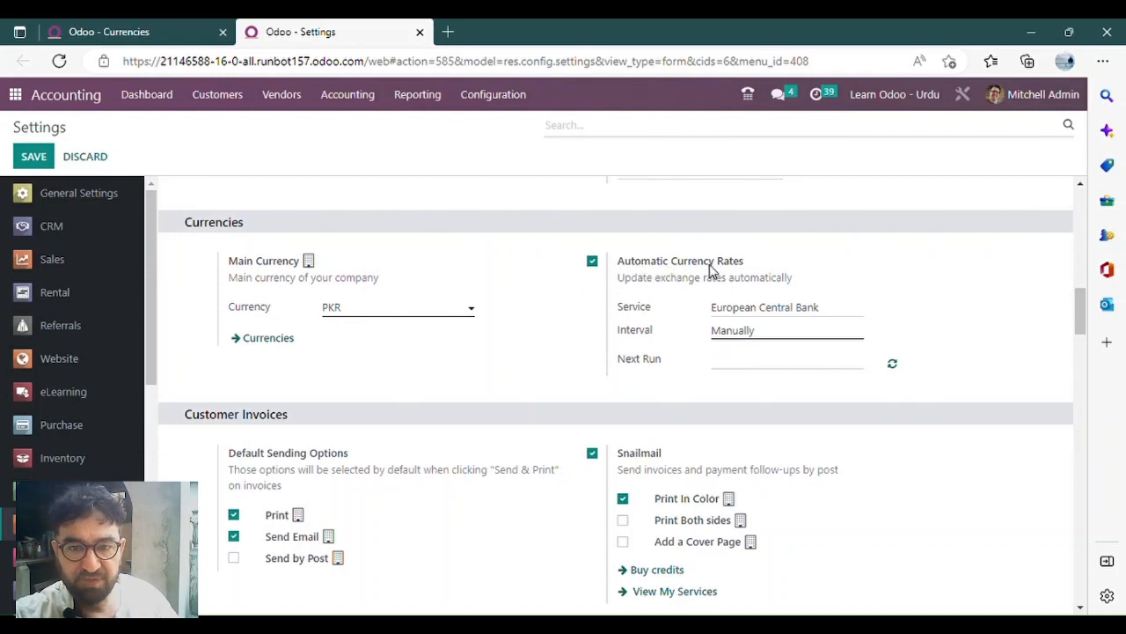
{"action": "left_click_drag", "start_coordinate": [632, 286], "coordinate": [790, 280]}
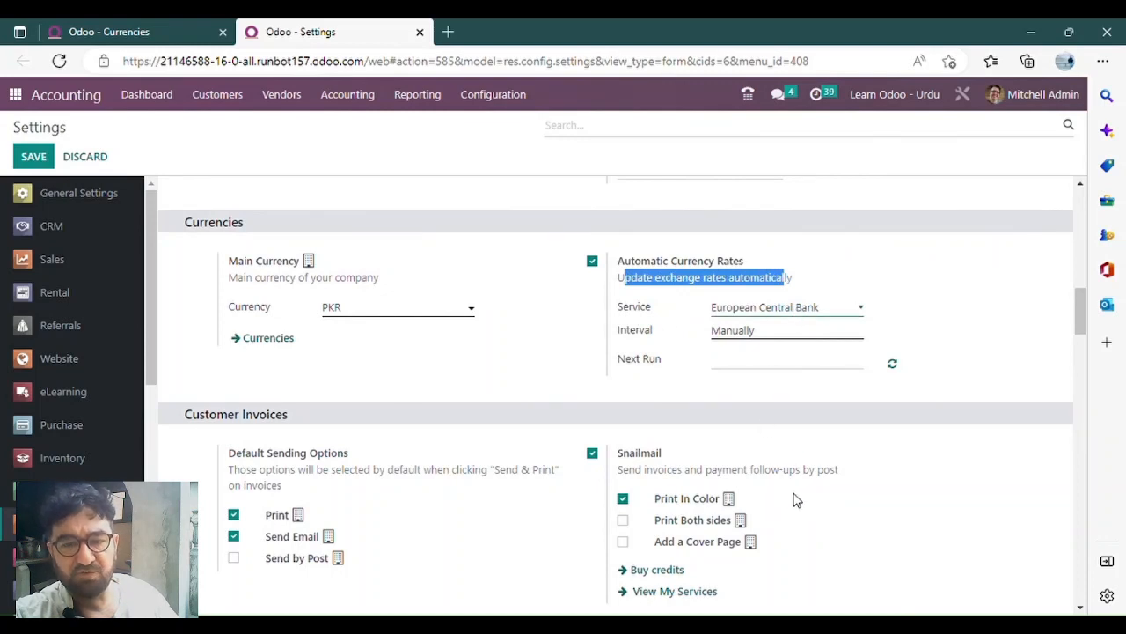
Step: Set the automatic currency rates service to xe.com with a Daily interval, and request an immediate rate update
{"action": "left_click", "coordinate": [728, 363]}
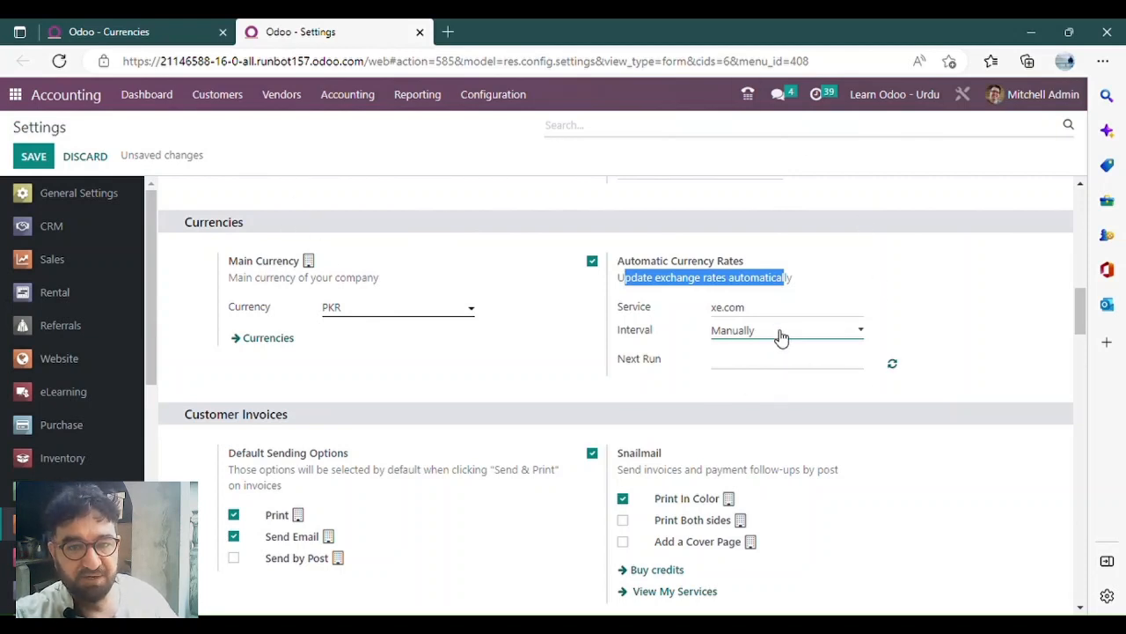
{"action": "left_click", "coordinate": [788, 361]}
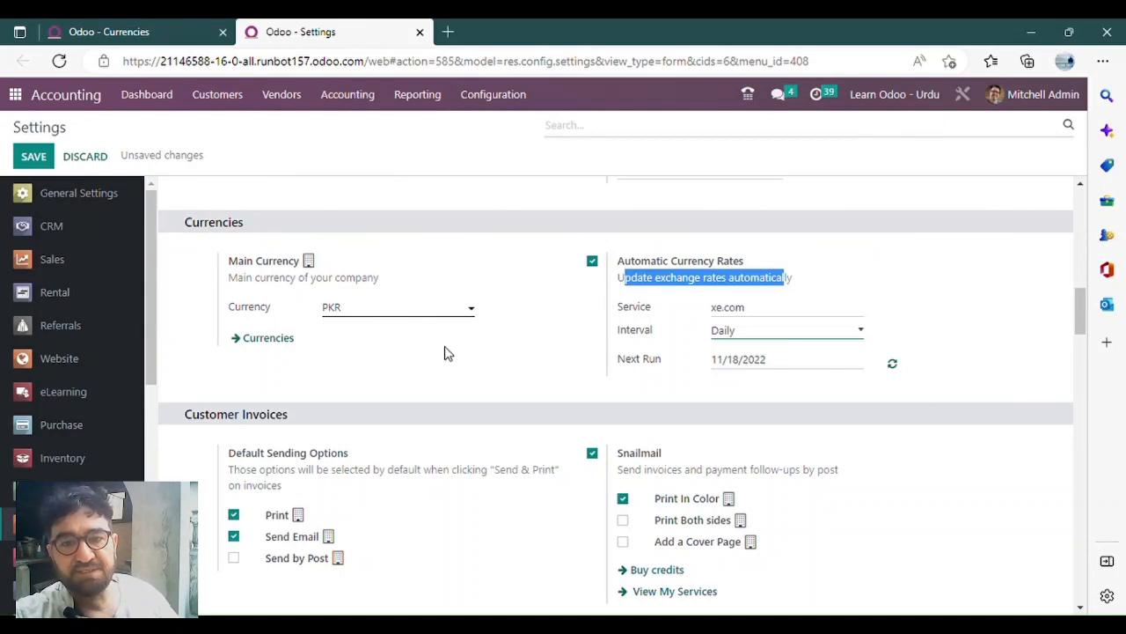
{"action": "left_click_drag", "start_coordinate": [674, 361], "coordinate": [619, 355]}
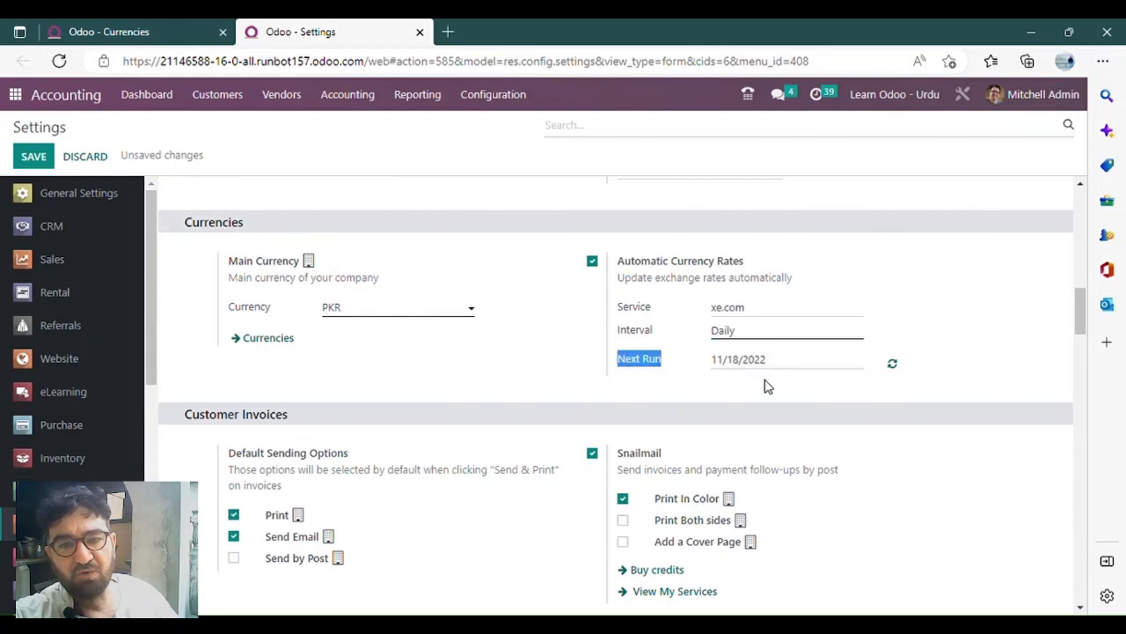
{"action": "left_click", "coordinate": [701, 391]}
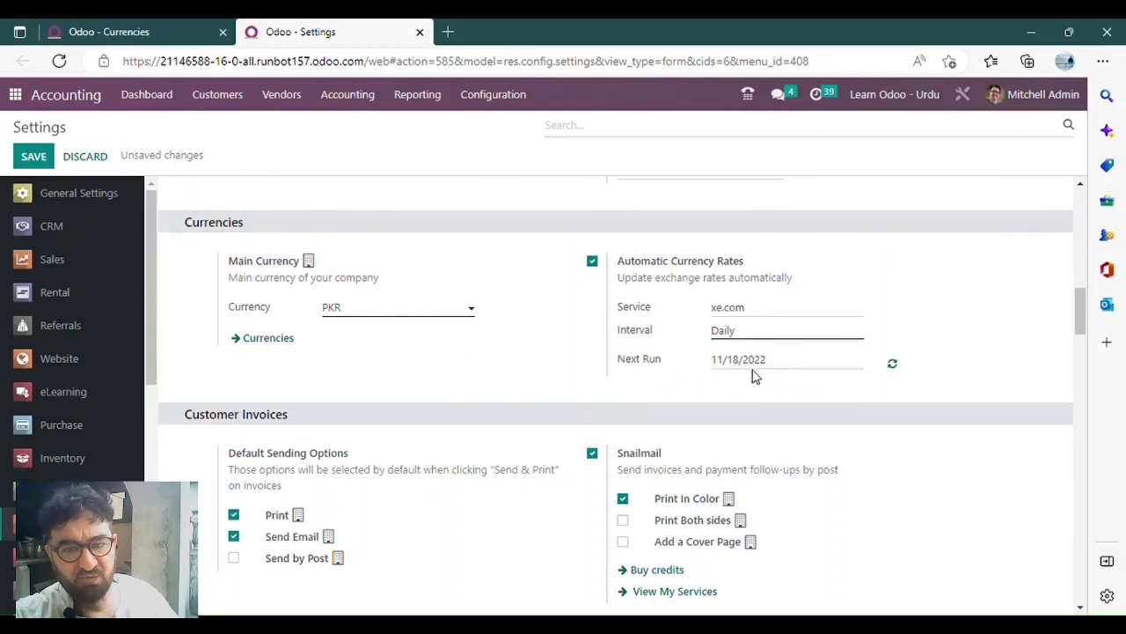
{"action": "left_click", "coordinate": [894, 365]}
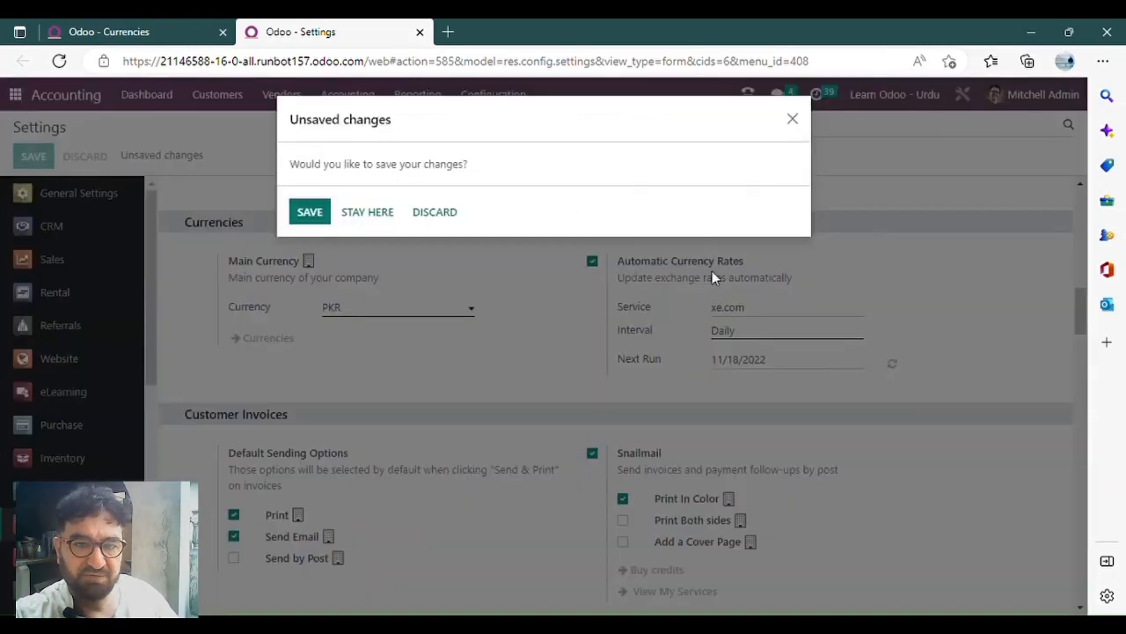
Step: View the Pakistani rupee record and the currency record after it, and return to the settings
{"action": "left_click", "coordinate": [166, 33]}
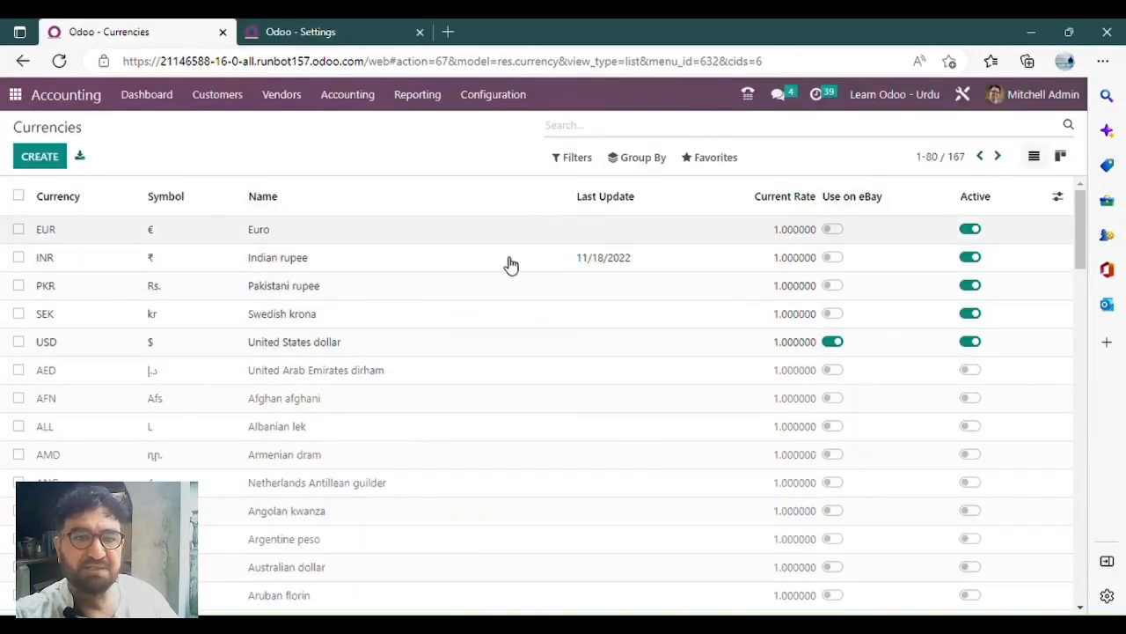
{"action": "left_click", "coordinate": [465, 290]}
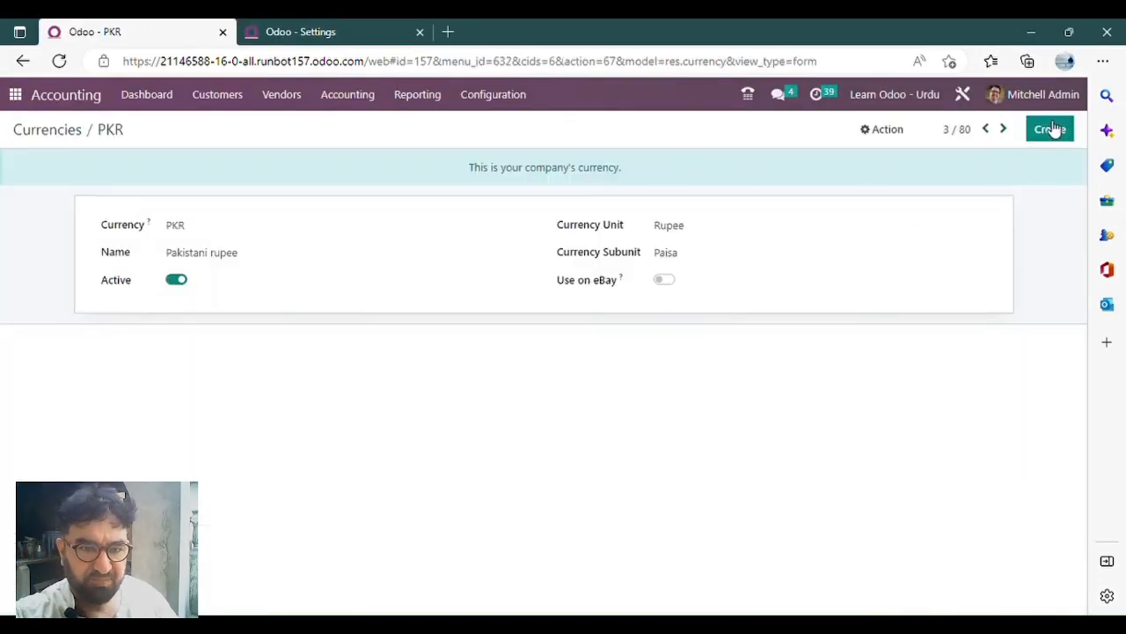
{"action": "left_click", "coordinate": [1004, 129]}
{"action": "left_click", "coordinate": [337, 26]}
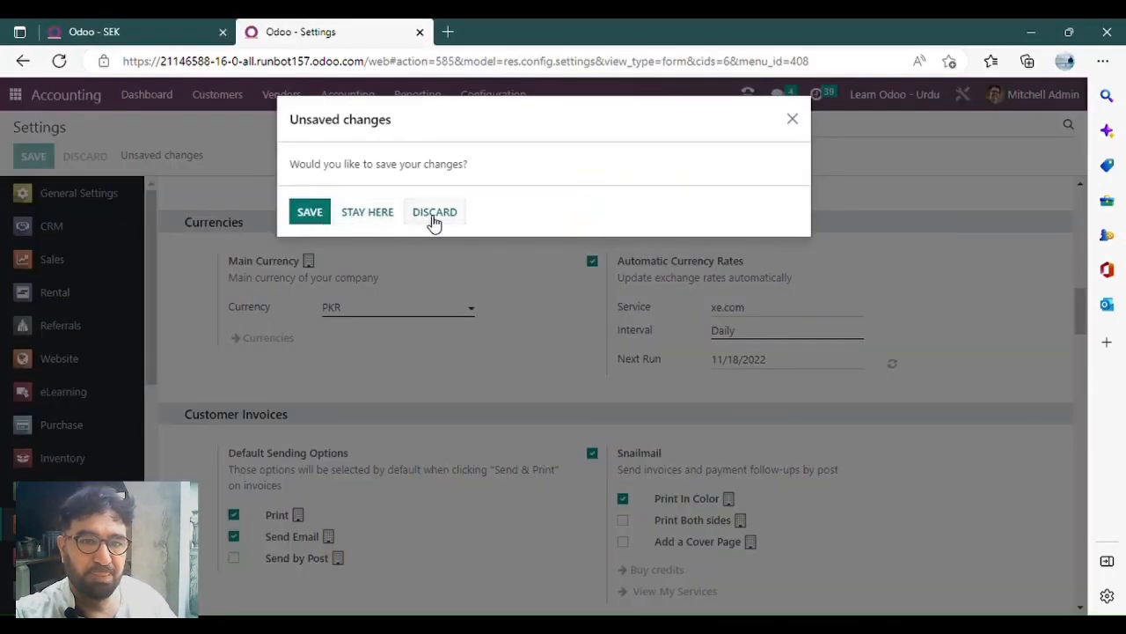
Step: Save the pending settings changes and request an immediate update of the automatic currency rates
{"action": "left_click", "coordinate": [314, 218]}
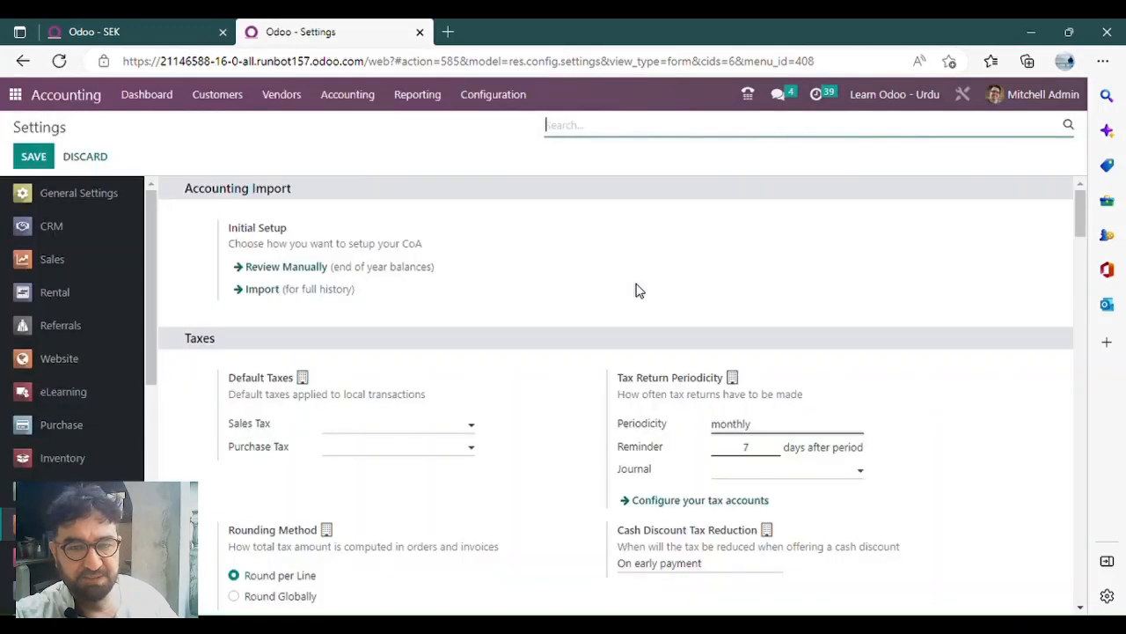
{"action": "scroll", "coordinate": [636, 290], "scroll_direction": "down", "scroll_amount": 10}
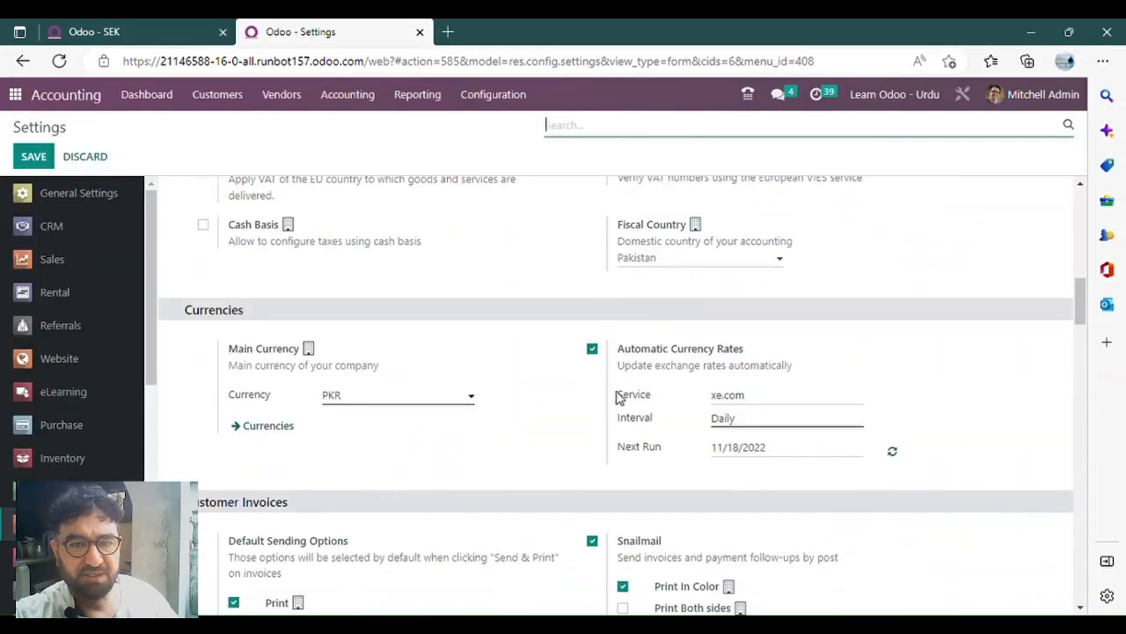
{"action": "left_click", "coordinate": [892, 451]}
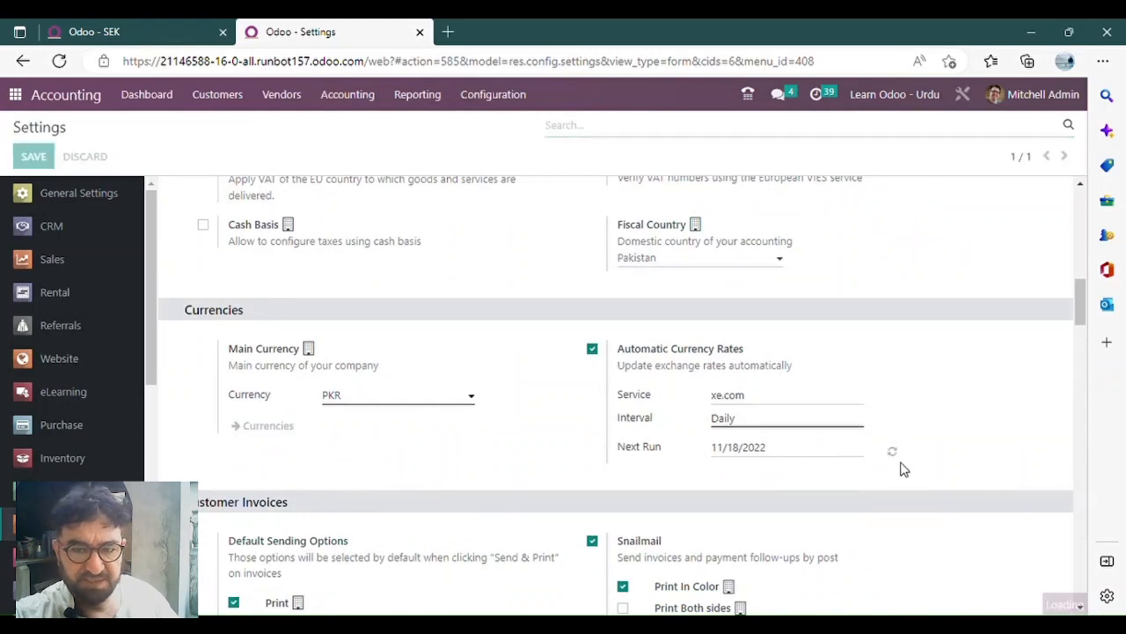
Step: Return to the currency records and delete the 11/18/2022 rate line from the Indian rupee, saving the record
{"action": "key", "text": "ctrl+shift+Tab"}
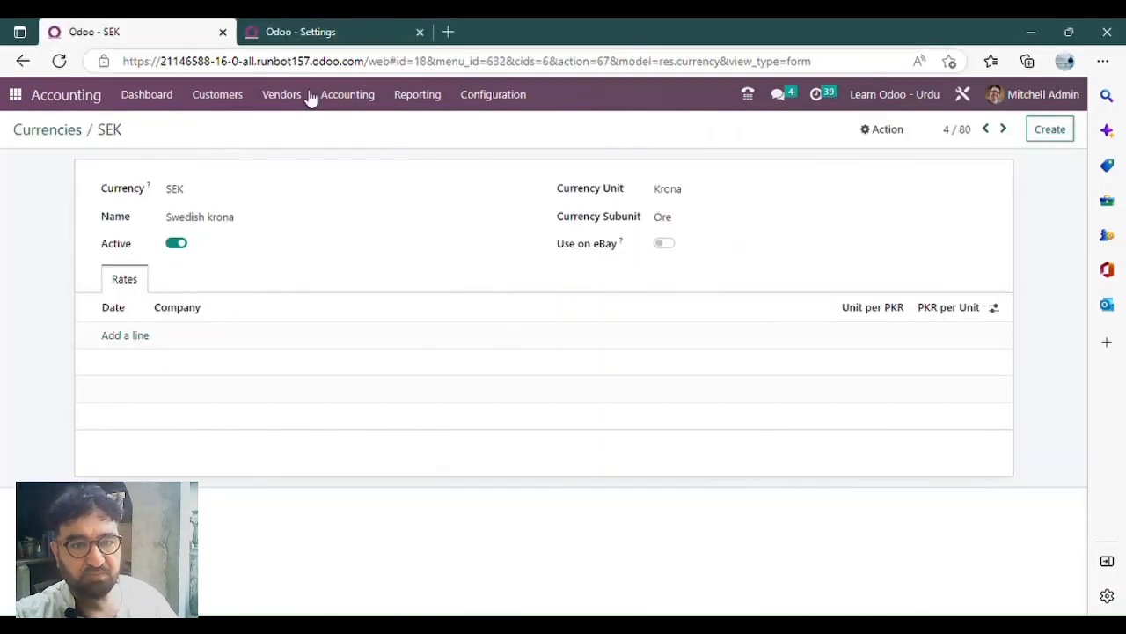
{"action": "key", "text": "alt+Left"}
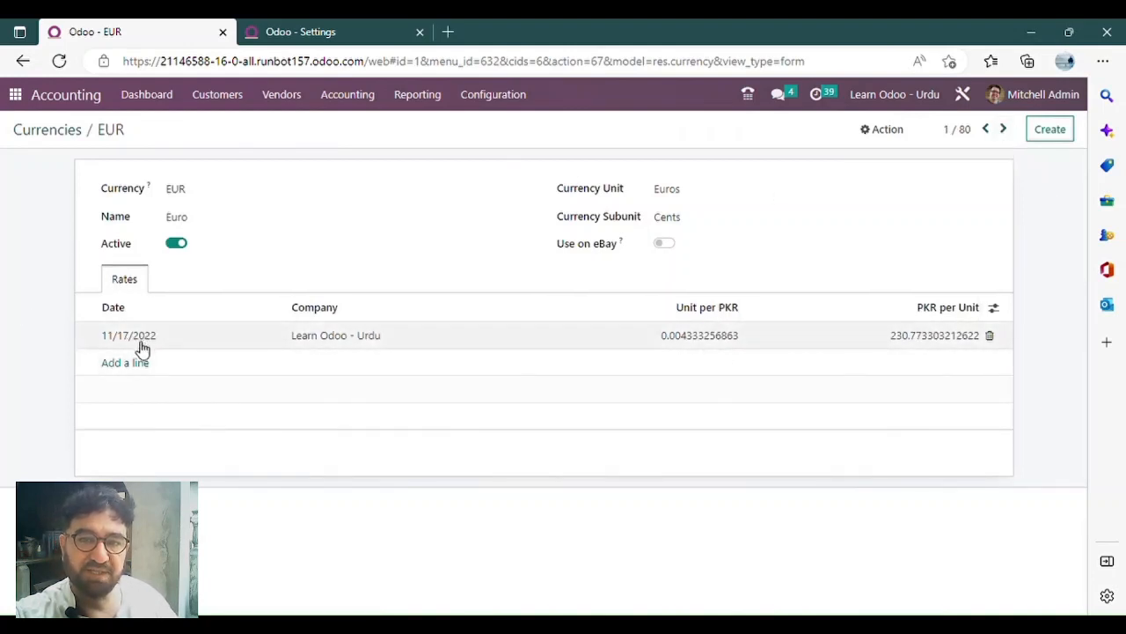
{"action": "left_click", "coordinate": [1004, 129]}
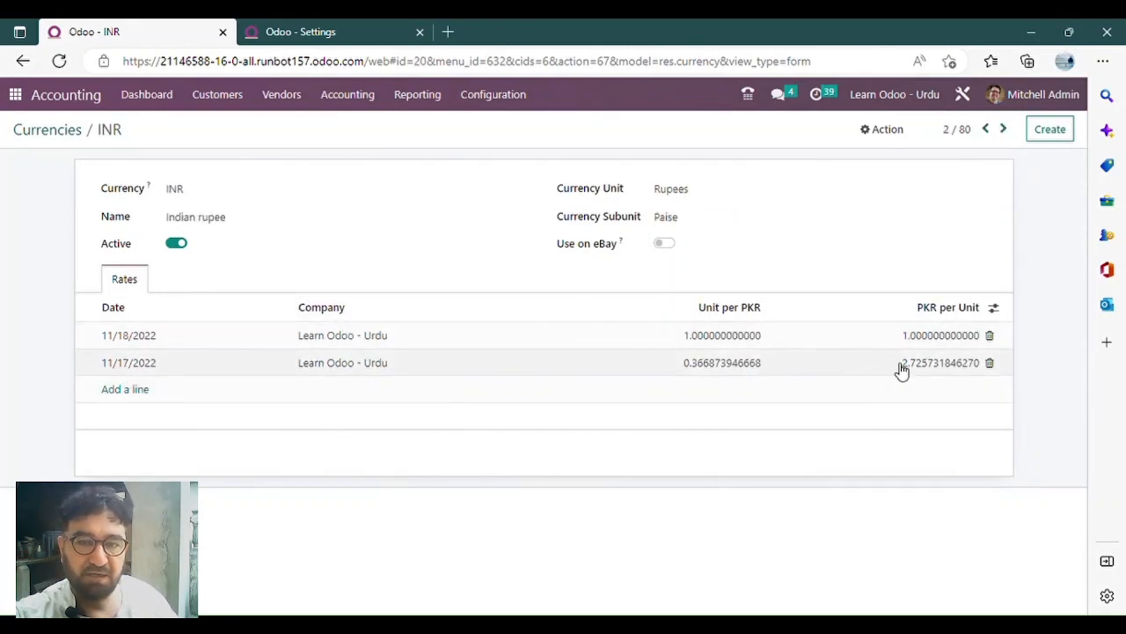
{"action": "left_click", "coordinate": [990, 335]}
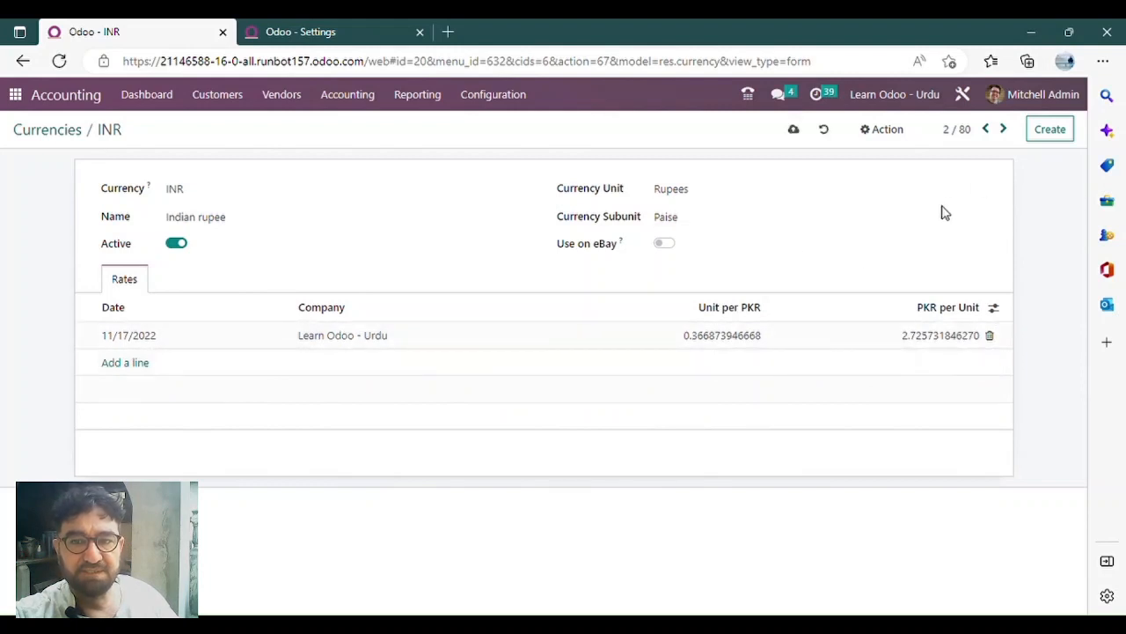
{"action": "left_click", "coordinate": [1004, 130]}
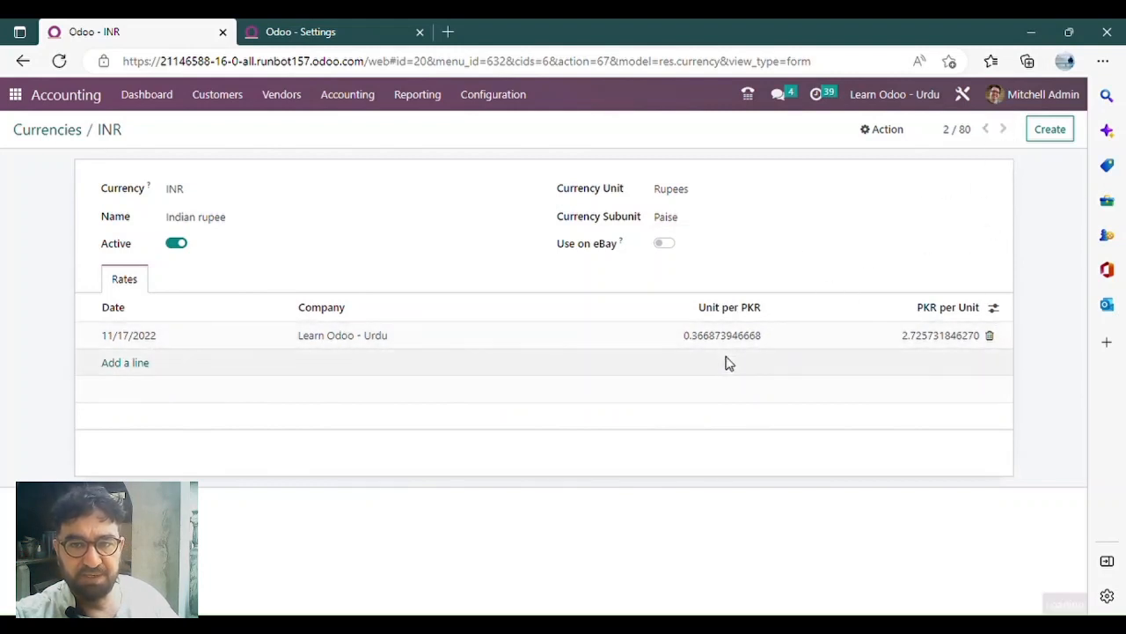
Step: Review the rates of the Swedish krona and United States dollar, and return to the list of currencies
{"action": "left_click", "coordinate": [1003, 130]}
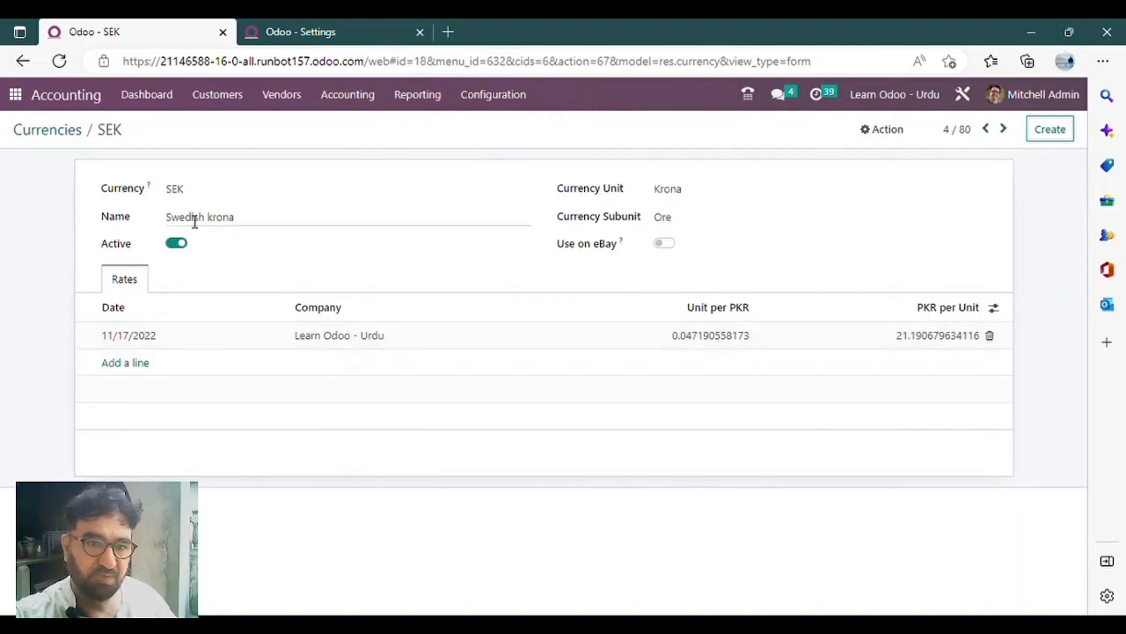
{"action": "left_click", "coordinate": [1004, 130]}
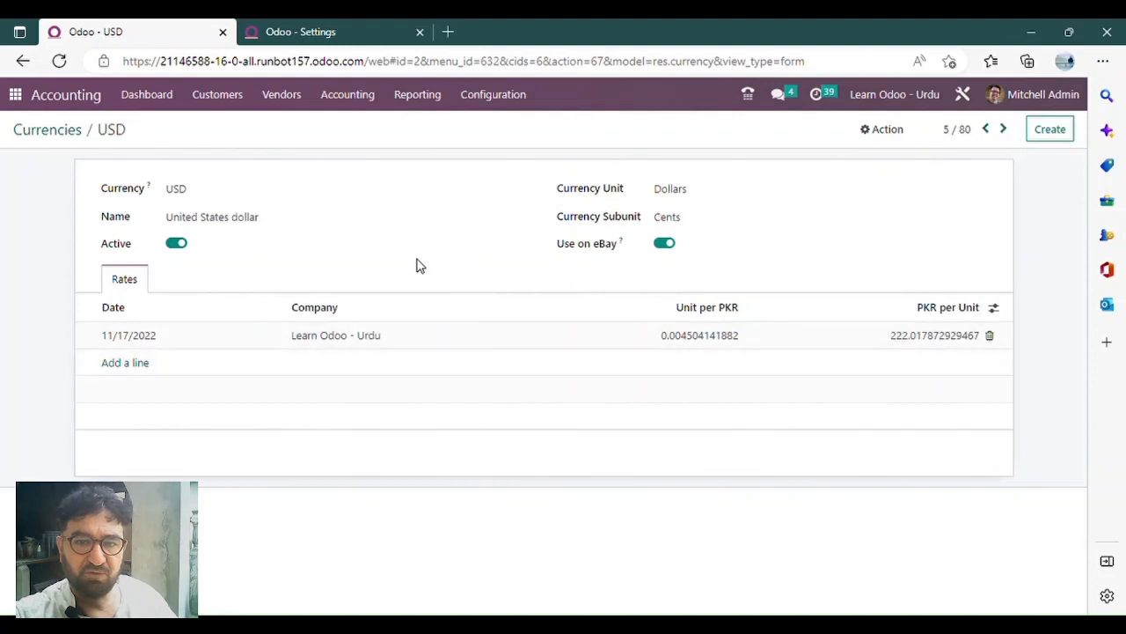
{"action": "left_click", "coordinate": [37, 132]}
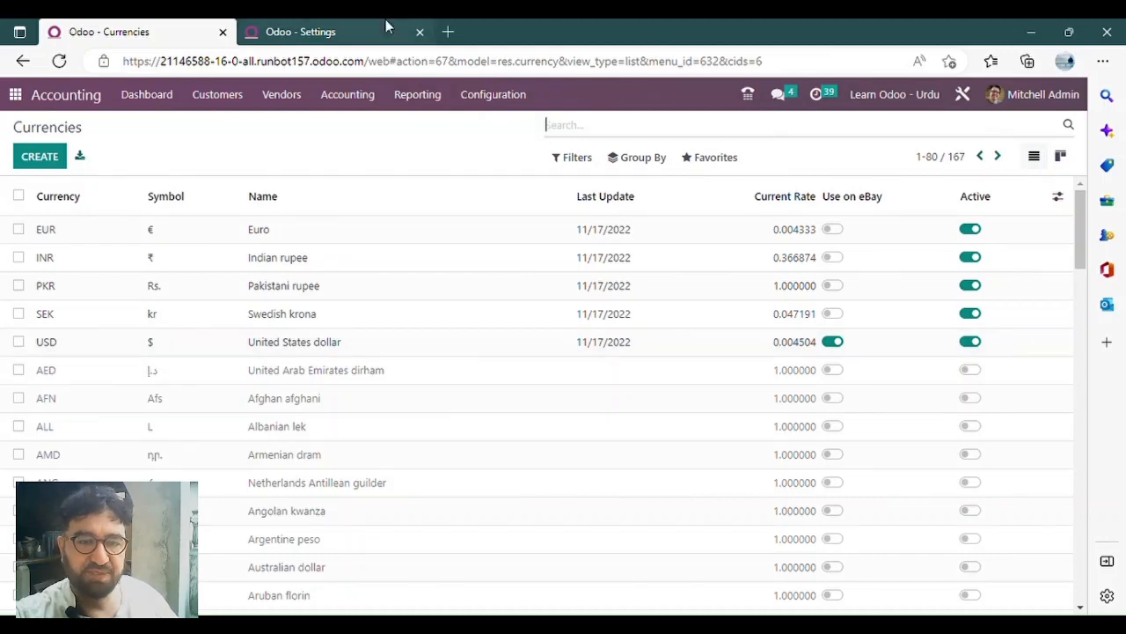
{"action": "key", "text": "ctrl+Tab"}
{"action": "key", "text": "ctrl+Tab"}
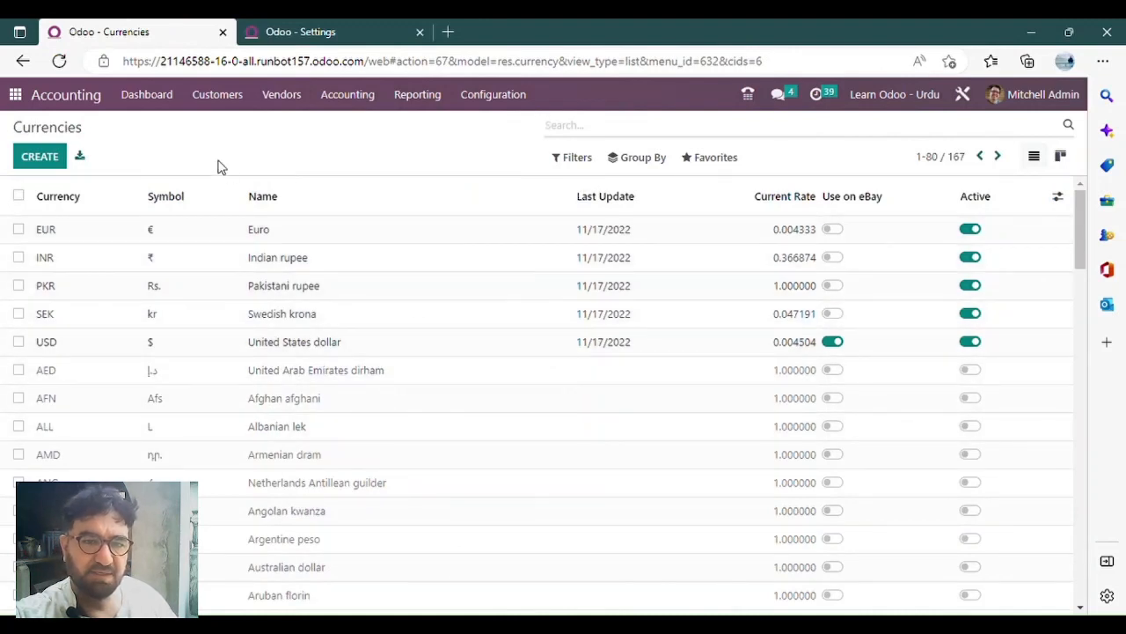
Step: Create a new customer invoice for Deco Addict with the invoice date 11/18/2022
{"action": "left_click", "coordinate": [211, 108]}
{"action": "left_click", "coordinate": [522, 176]}
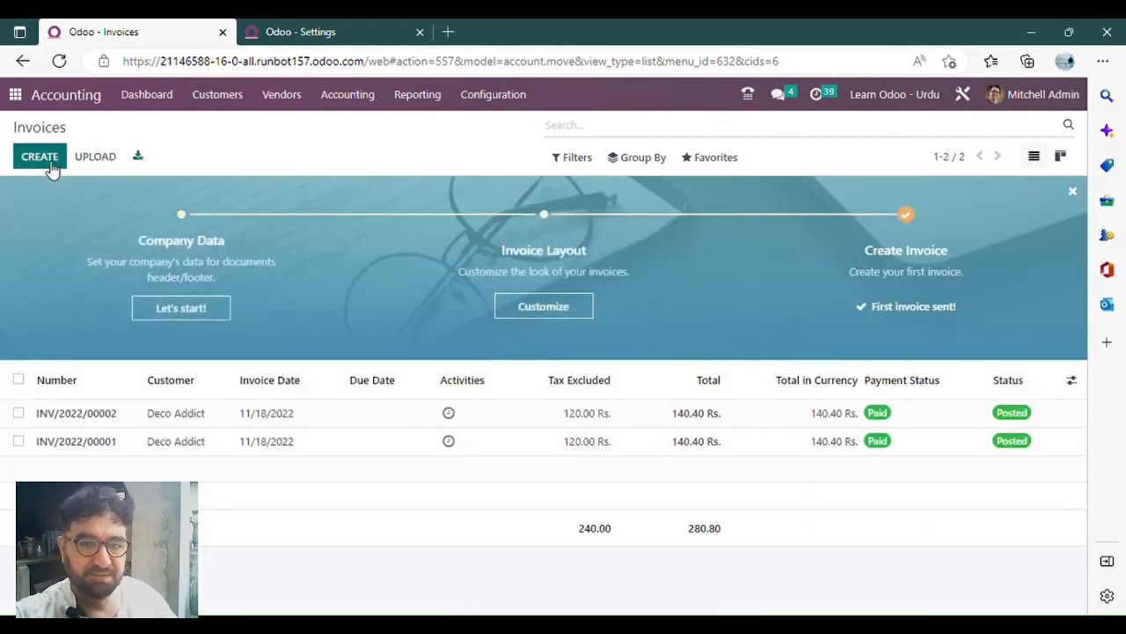
{"action": "left_click", "coordinate": [43, 158]}
{"action": "left_click", "coordinate": [335, 290]}
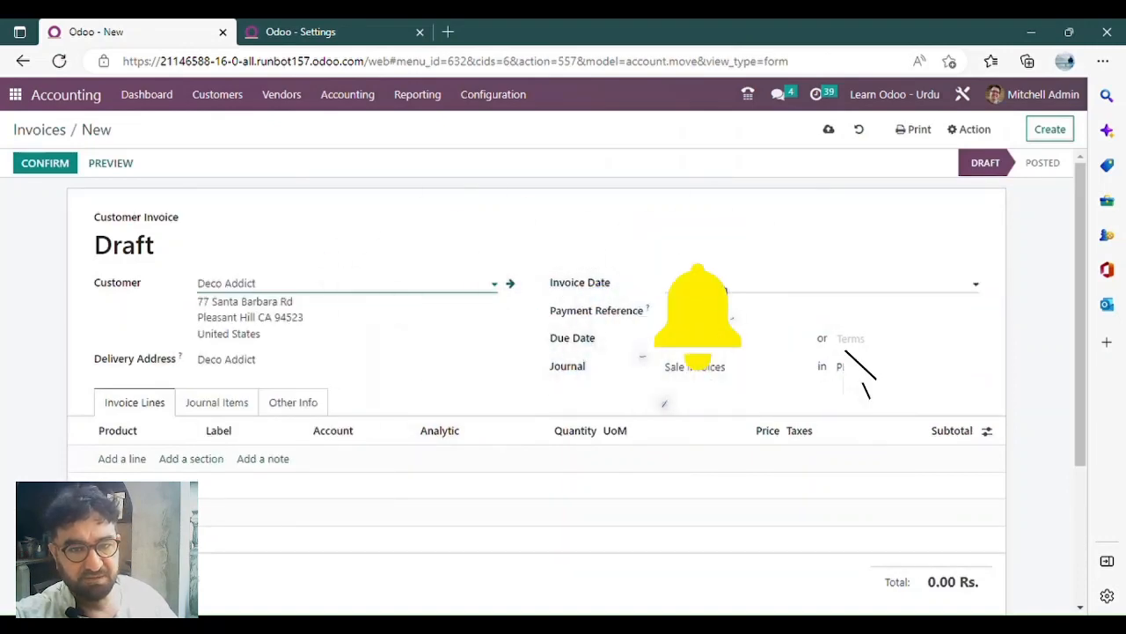
{"action": "left_click", "coordinate": [819, 283]}
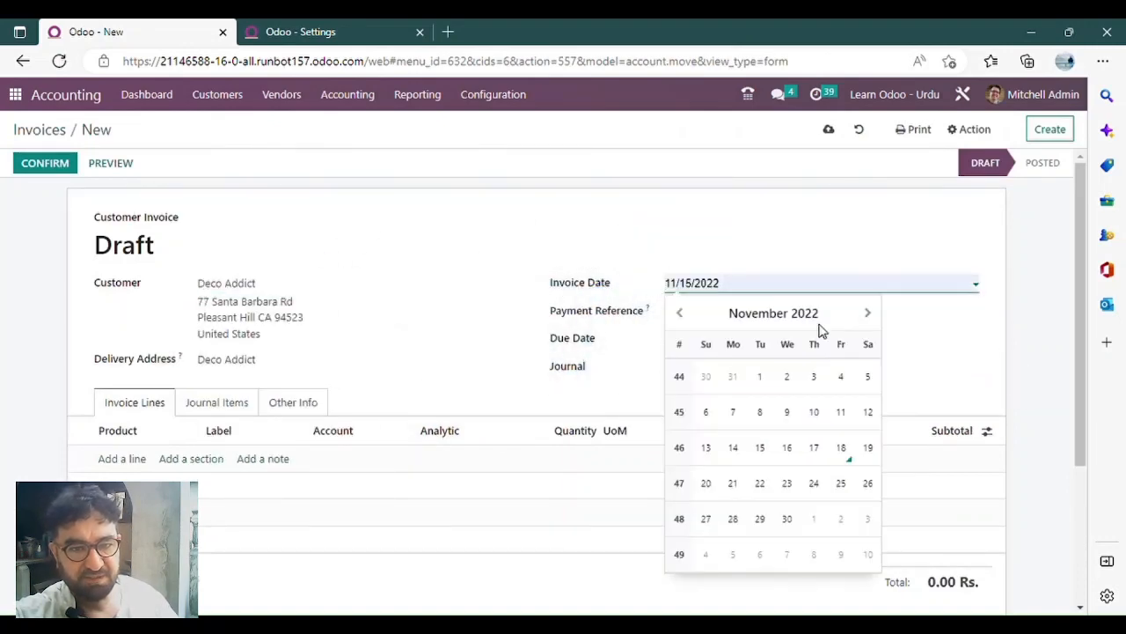
{"action": "left_click", "coordinate": [850, 447]}
{"action": "scroll", "coordinate": [417, 364], "scroll_direction": "down", "scroll_amount": 1}
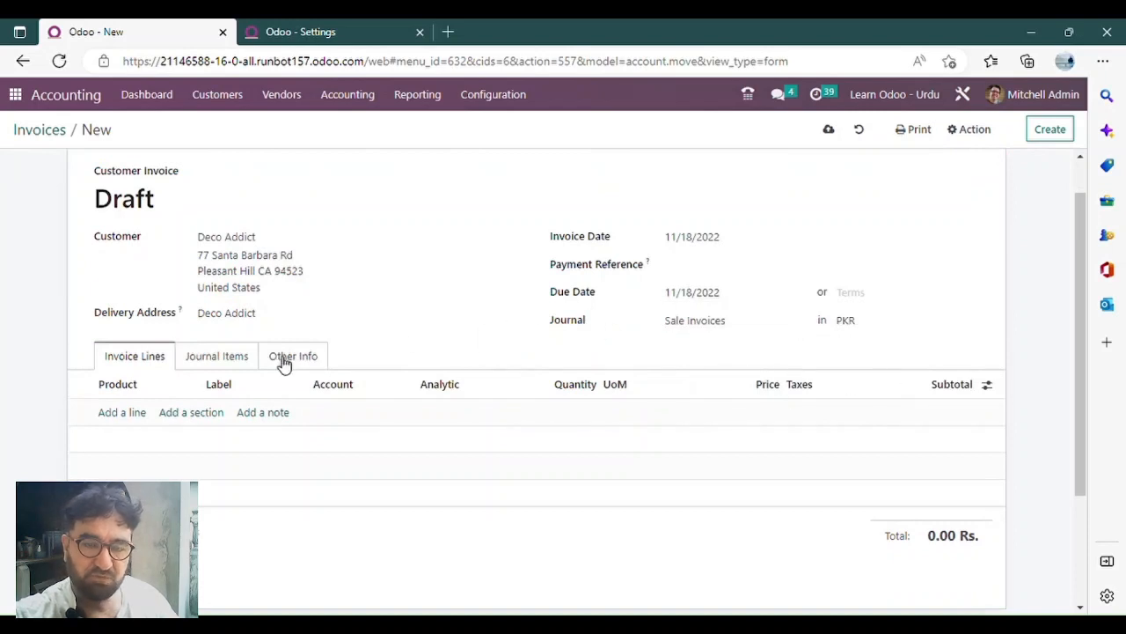
Step: Review the currencies offered for the draft invoice and set its currency to EUR
{"action": "scroll", "coordinate": [284, 357], "scroll_direction": "down", "scroll_amount": 1}
{"action": "left_click", "coordinate": [882, 280]}
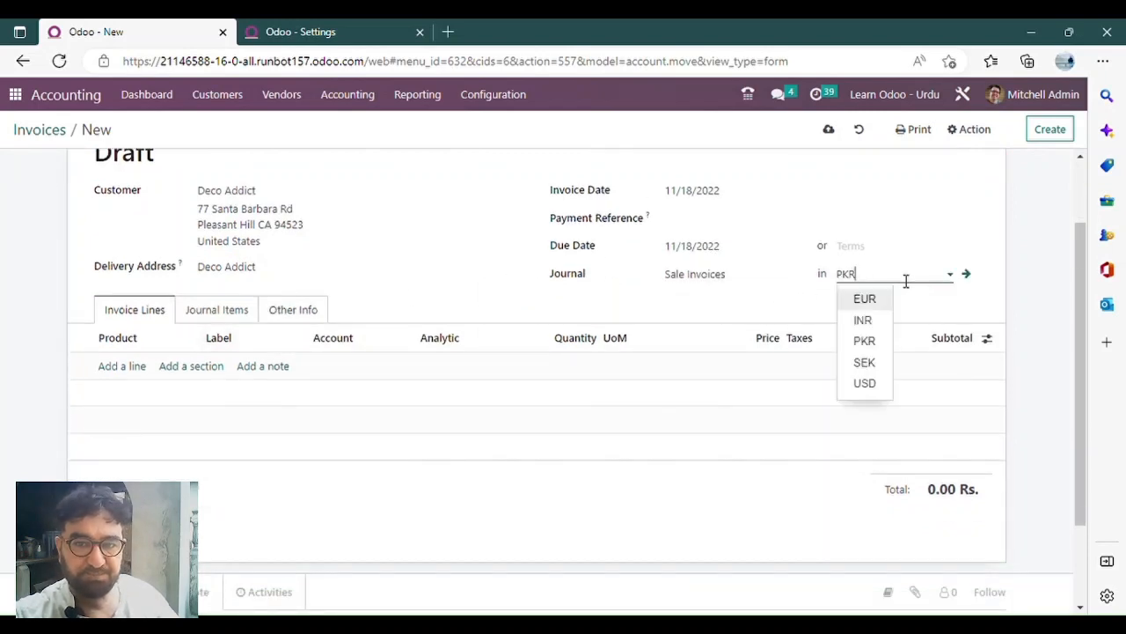
{"action": "scroll", "coordinate": [264, 239], "scroll_direction": "up", "scroll_amount": 2}
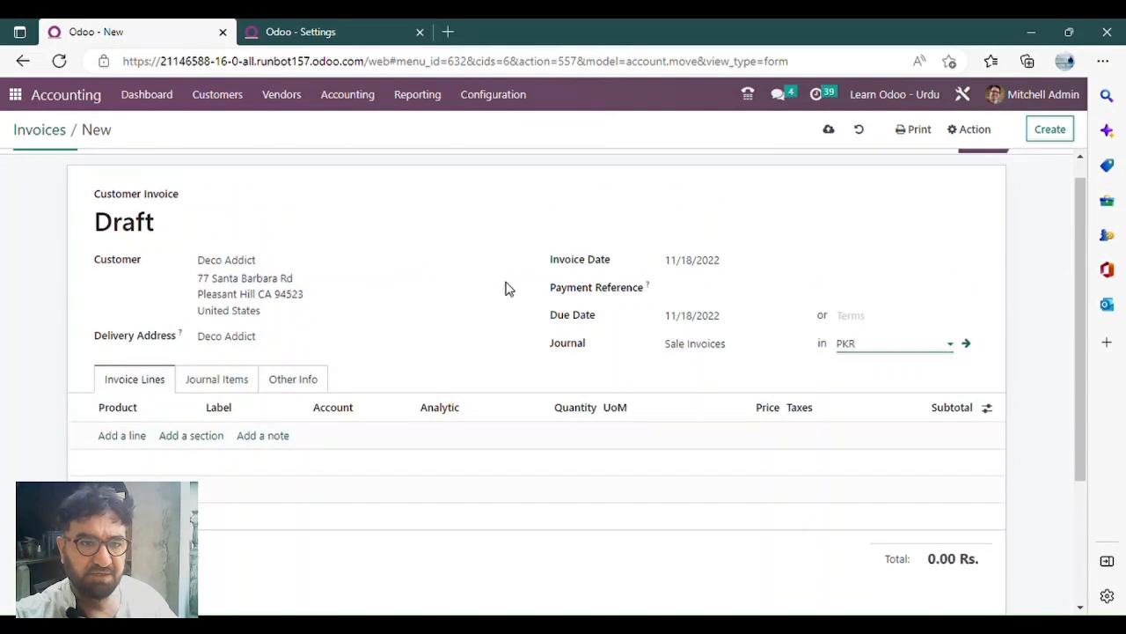
{"action": "left_click", "coordinate": [898, 352]}
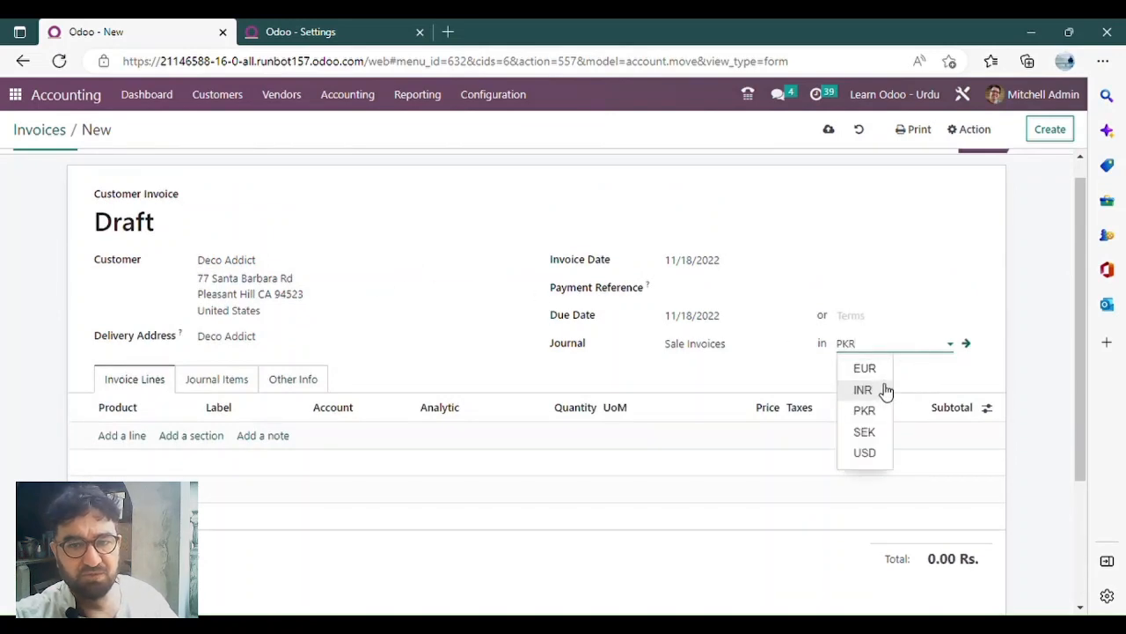
{"action": "left_click", "coordinate": [881, 370]}
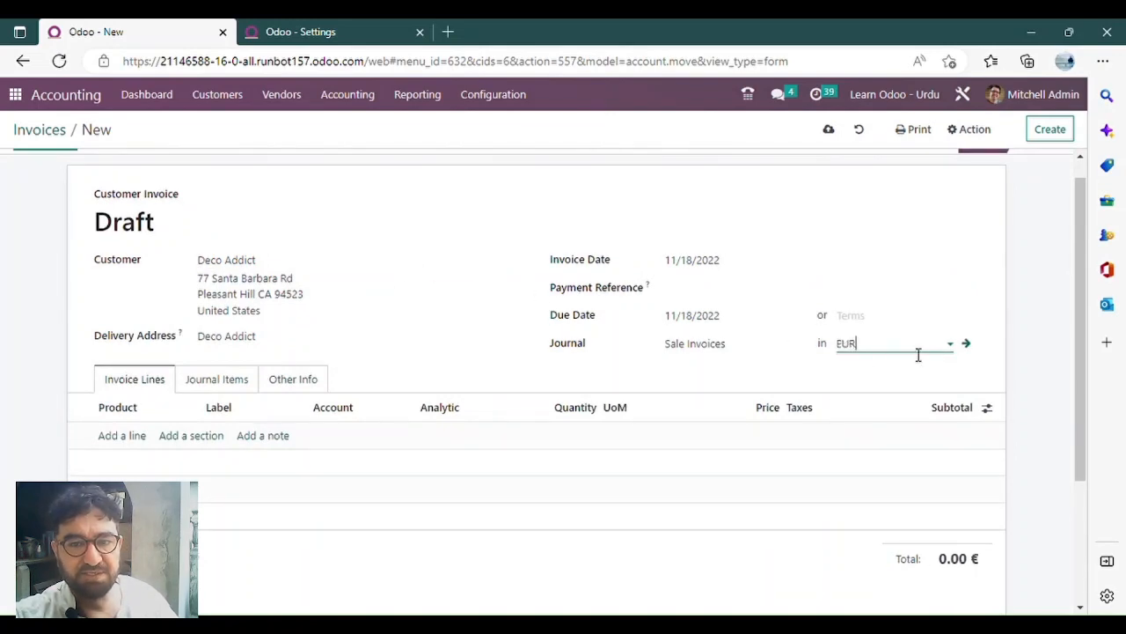
Step: Add an invoice line for the product [CONS_0001] Whiteboard Pen
{"action": "left_click", "coordinate": [123, 436]}
{"action": "scroll", "coordinate": [975, 484], "scroll_direction": "down", "scroll_amount": 2}
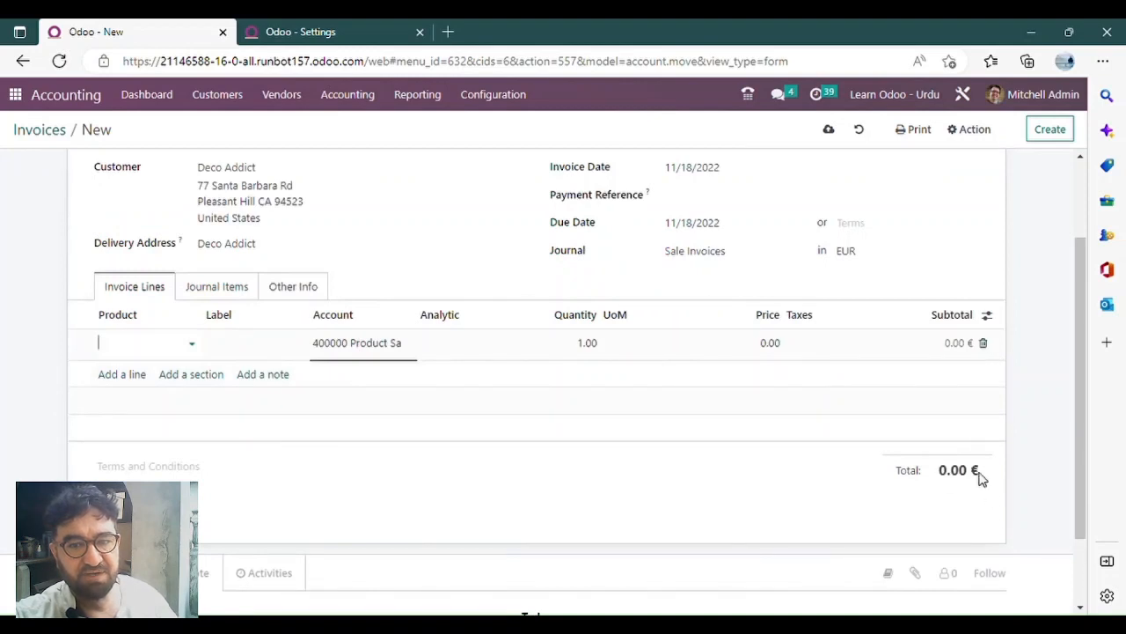
{"action": "left_click", "coordinate": [946, 482]}
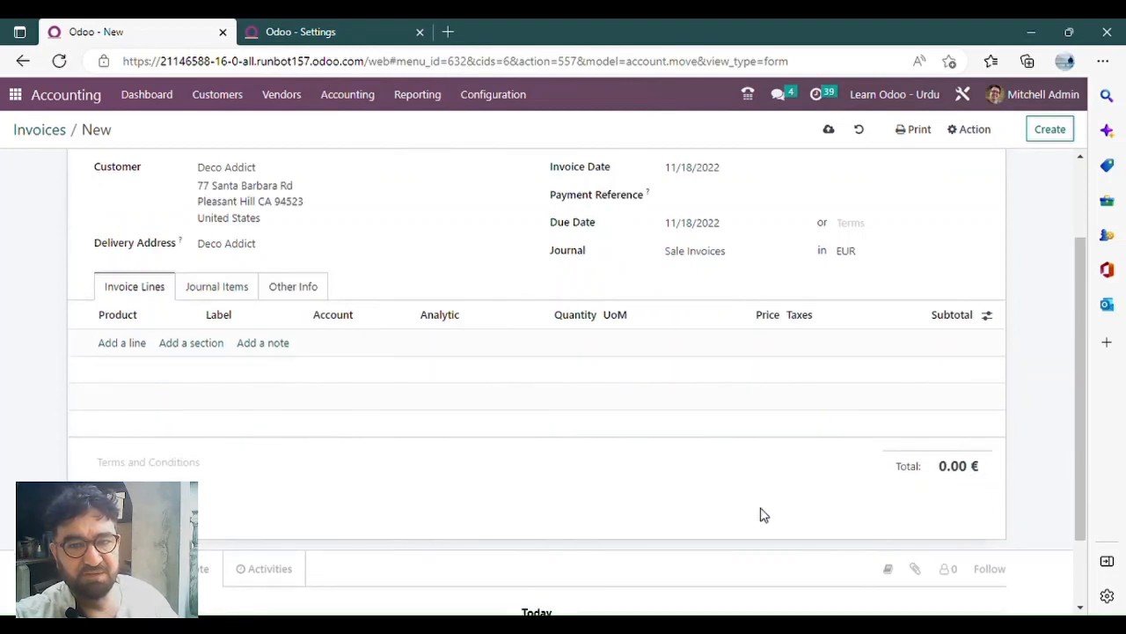
{"action": "left_click", "coordinate": [134, 345]}
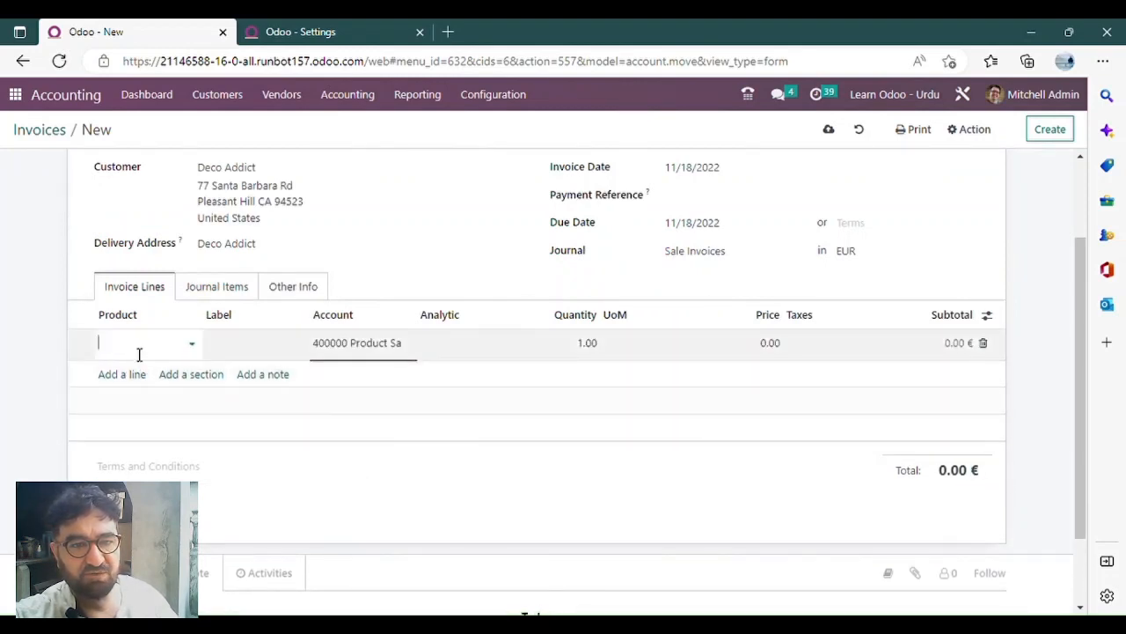
{"action": "left_click", "coordinate": [138, 346]}
{"action": "left_click", "coordinate": [227, 371]}
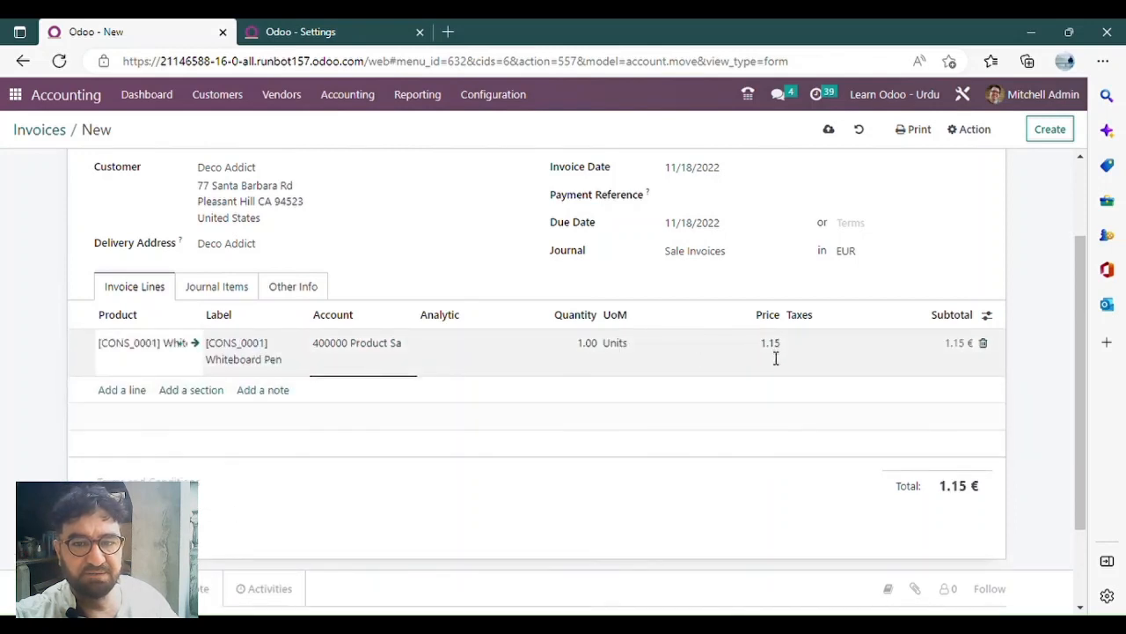
Step: Set the Whiteboard Pen line's price to 2 and its quantity to 100
{"action": "left_click", "coordinate": [749, 356]}
{"action": "left_click", "coordinate": [892, 269]}
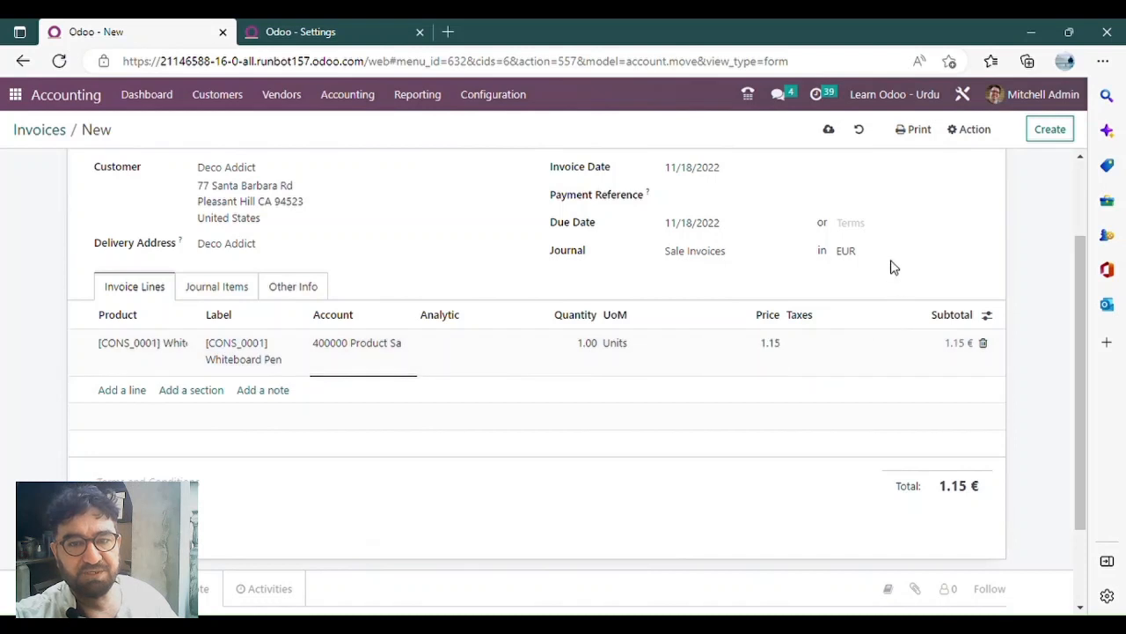
{"action": "left_click", "coordinate": [748, 355]}
{"action": "left_click", "coordinate": [897, 273]}
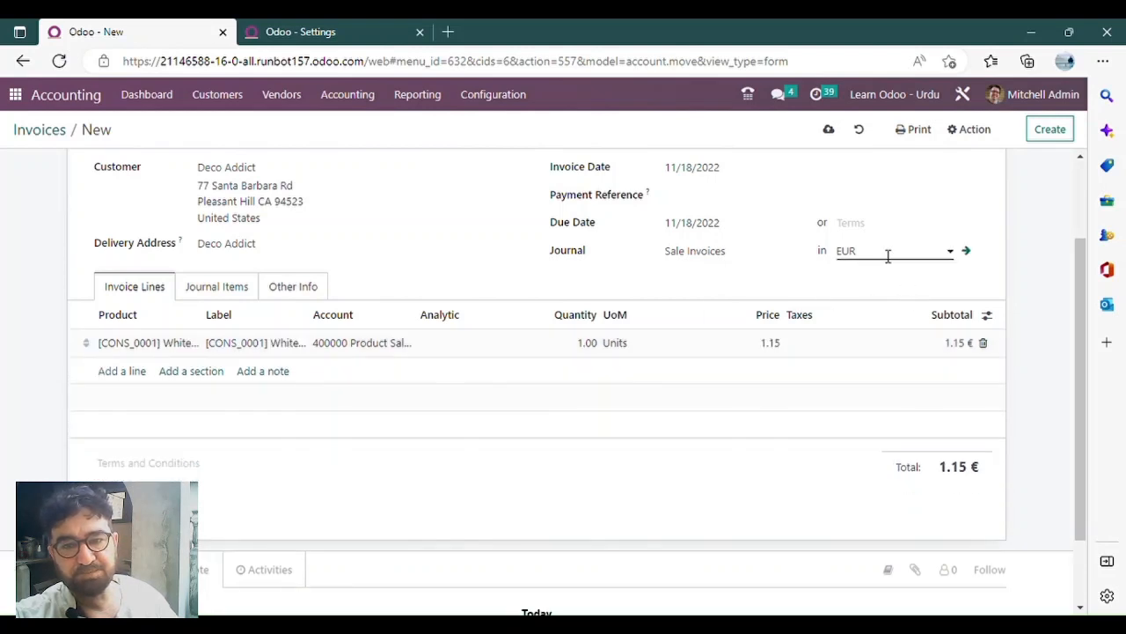
{"action": "left_click", "coordinate": [739, 348]}
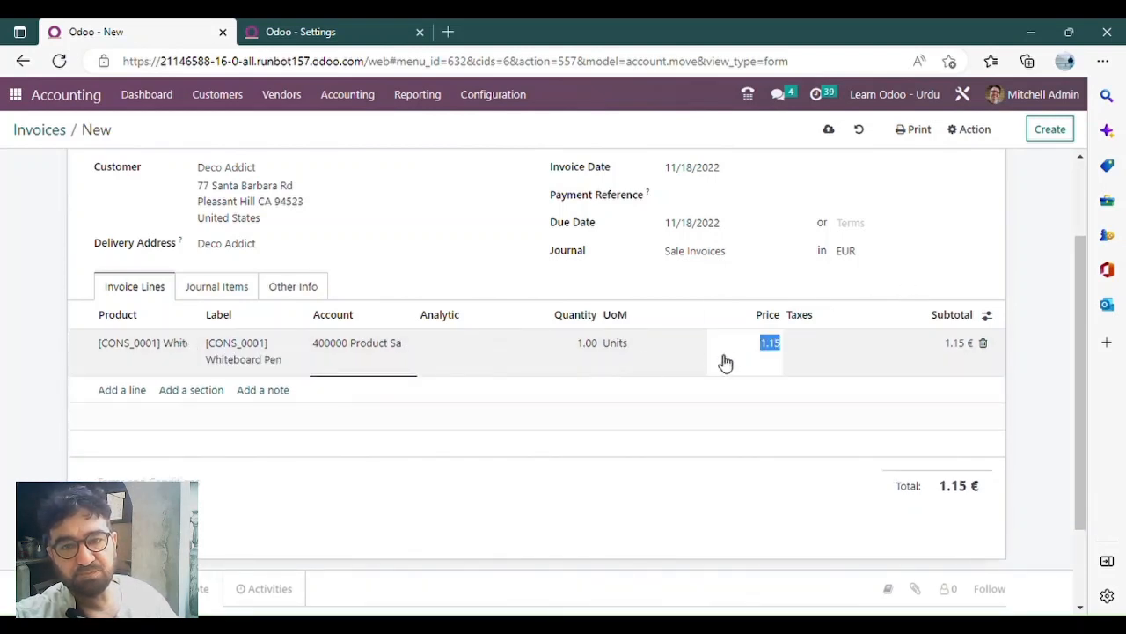
{"action": "type", "text": "2"}
{"action": "left_click", "coordinate": [679, 493]}
{"action": "left_click", "coordinate": [572, 369]}
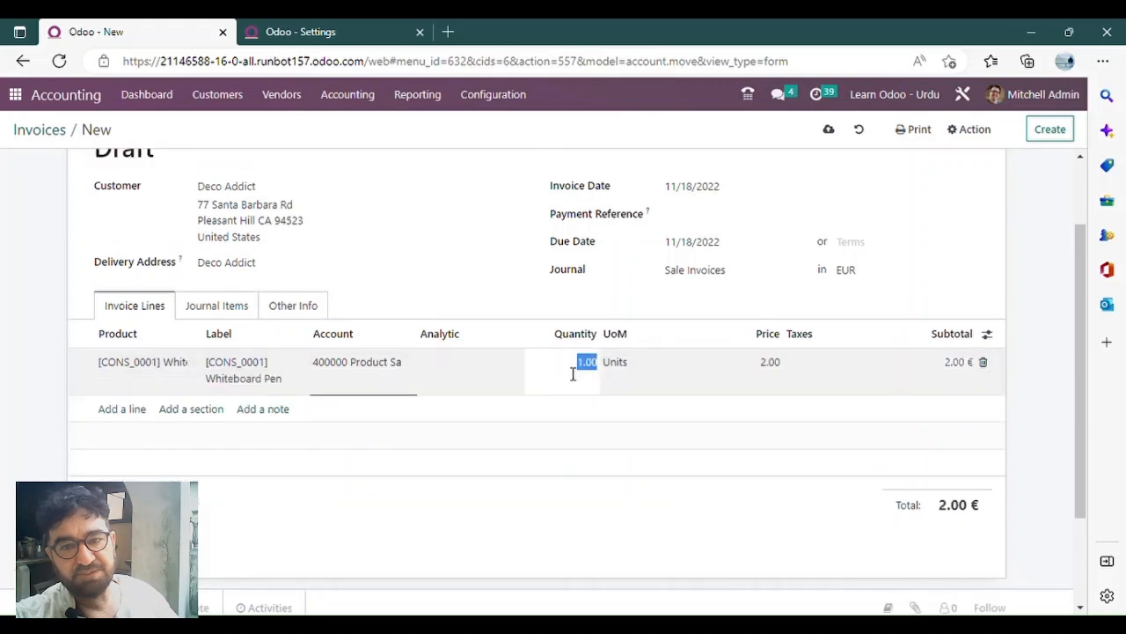
{"action": "type", "text": "10"}
{"action": "left_click", "coordinate": [457, 275]}
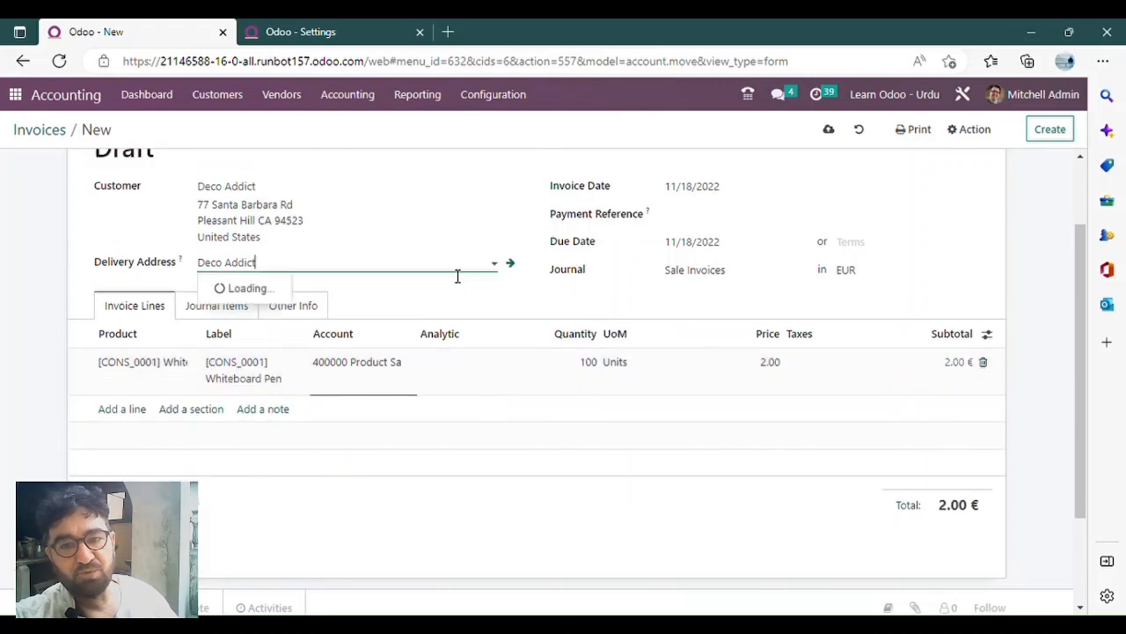
{"action": "left_click", "coordinate": [517, 308]}
Step: Switch the draft invoice's currency to PKR to compare the total, and back to EUR
{"action": "left_click", "coordinate": [888, 278]}
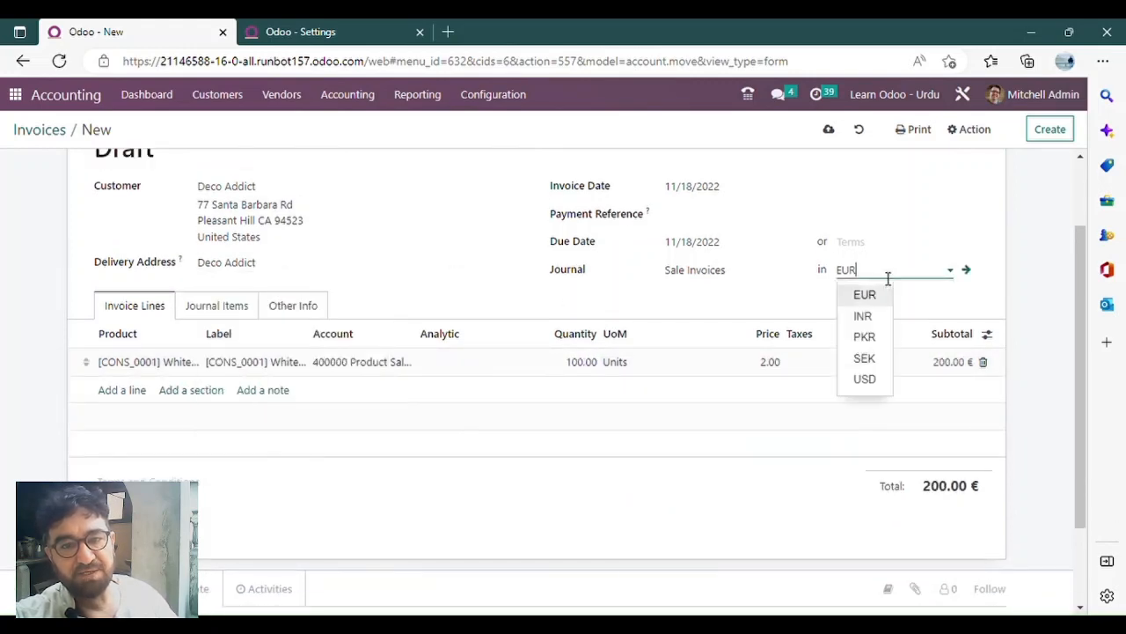
{"action": "left_click", "coordinate": [869, 336]}
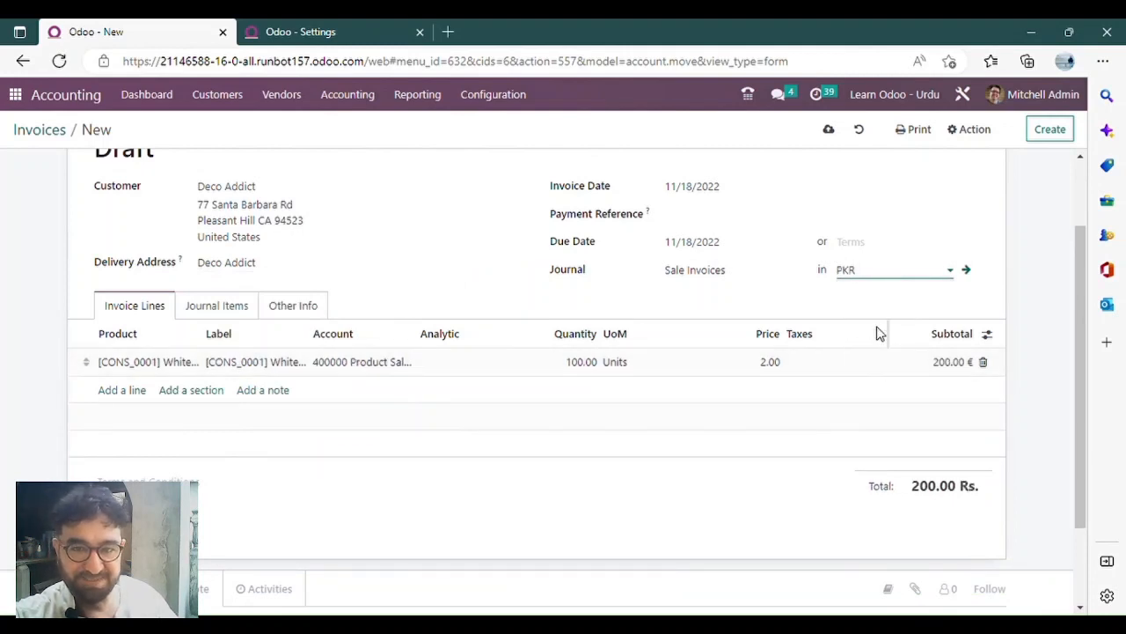
{"action": "left_click", "coordinate": [876, 276]}
{"action": "left_click", "coordinate": [871, 296]}
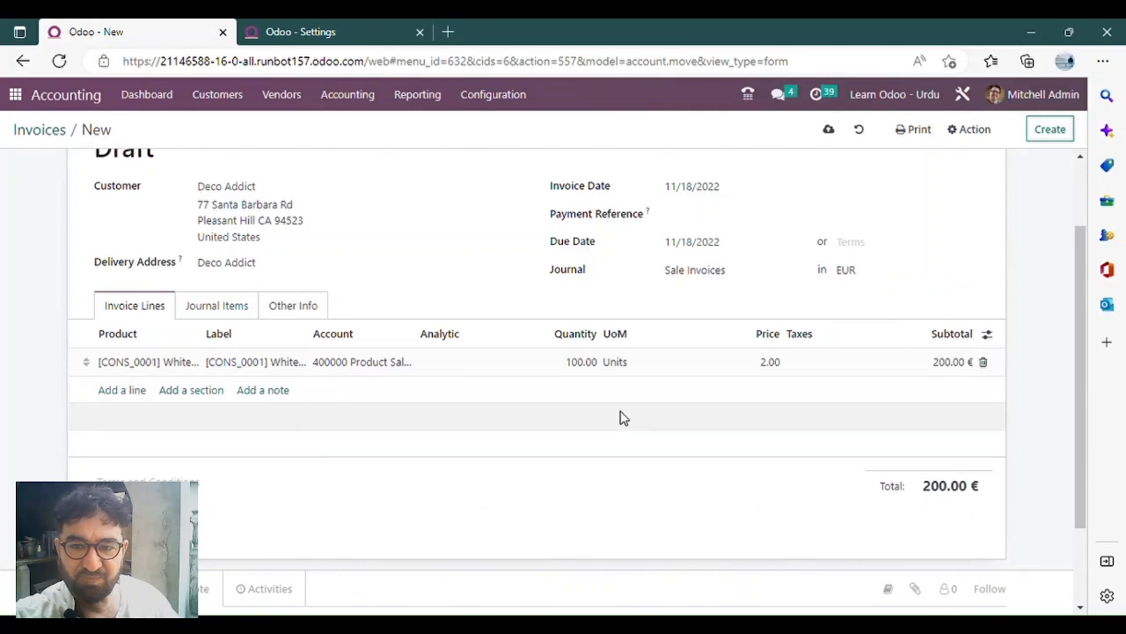
Step: Check the draft EUR invoice for Deco Addict and confirm it
{"action": "scroll", "coordinate": [595, 342], "scroll_direction": "up", "scroll_amount": 1}
{"action": "scroll", "coordinate": [506, 359], "scroll_direction": "down", "scroll_amount": 1}
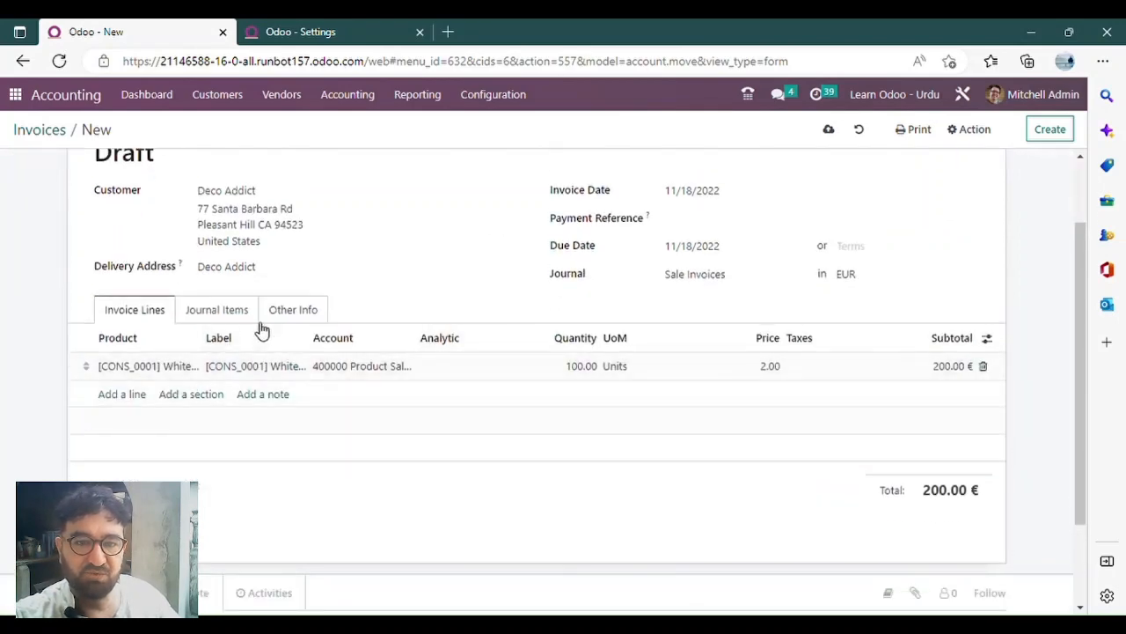
{"action": "scroll", "coordinate": [193, 367], "scroll_direction": "up", "scroll_amount": 1}
{"action": "left_click", "coordinate": [45, 163]}
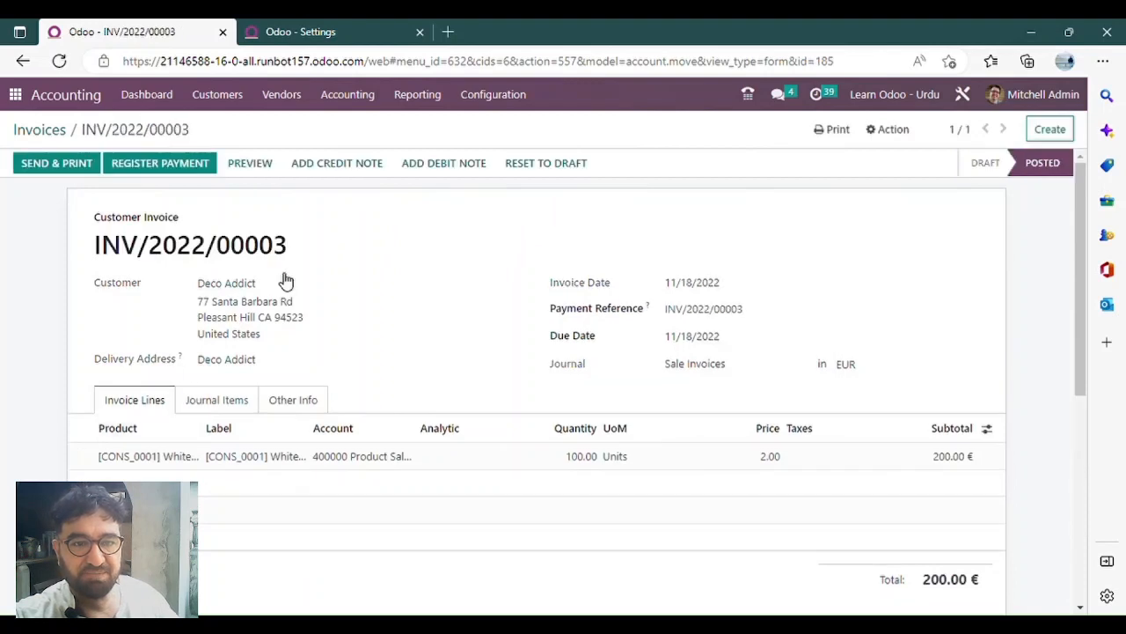
{"action": "scroll", "coordinate": [264, 334], "scroll_direction": "down", "scroll_amount": 1}
{"action": "scroll", "coordinate": [605, 448], "scroll_direction": "up", "scroll_amount": 1}
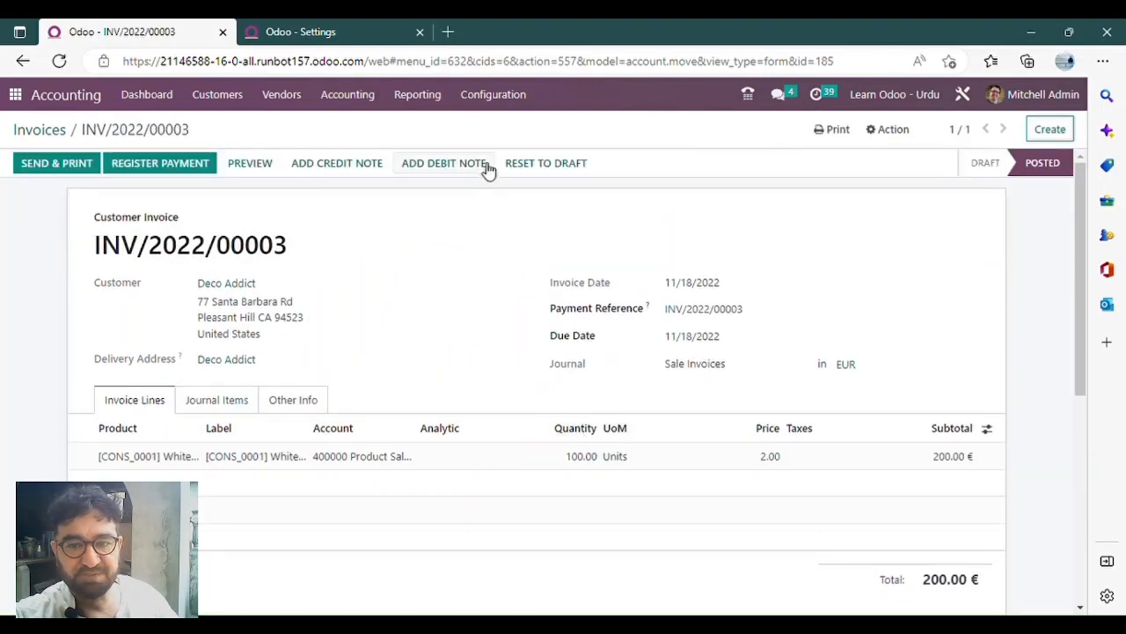
Step: Print the posted invoice INV/2022/00003 as a PDF and check its product, quantity, unit price, amount and total
{"action": "left_click", "coordinate": [827, 130]}
{"action": "left_click", "coordinate": [863, 169]}
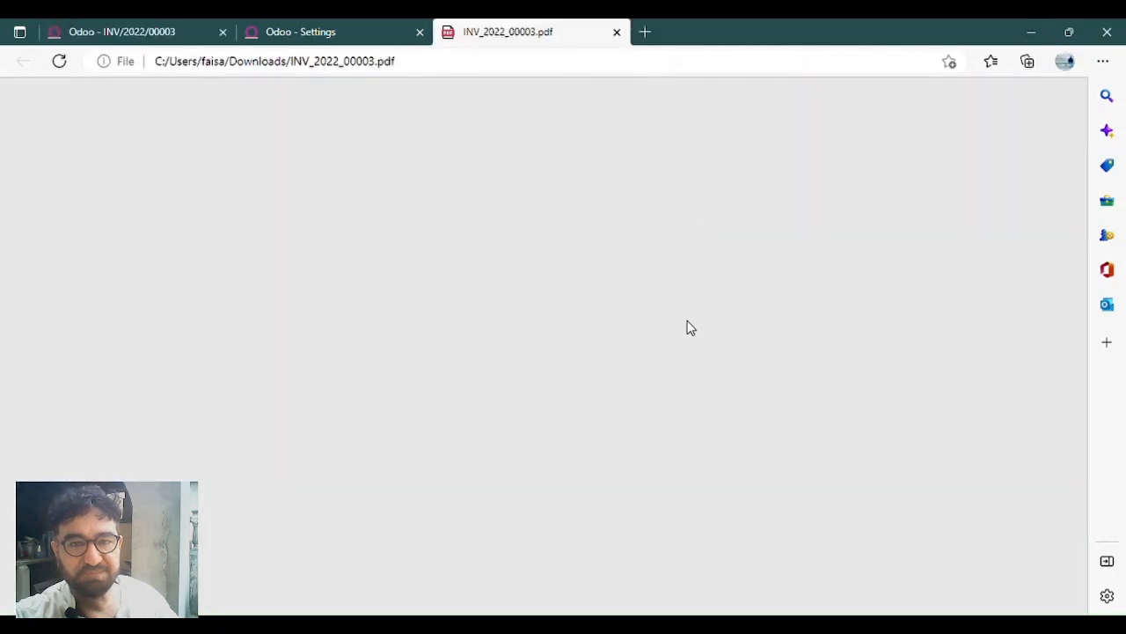
{"action": "scroll", "coordinate": [529, 306], "scroll_direction": "down", "scroll_amount": 3}
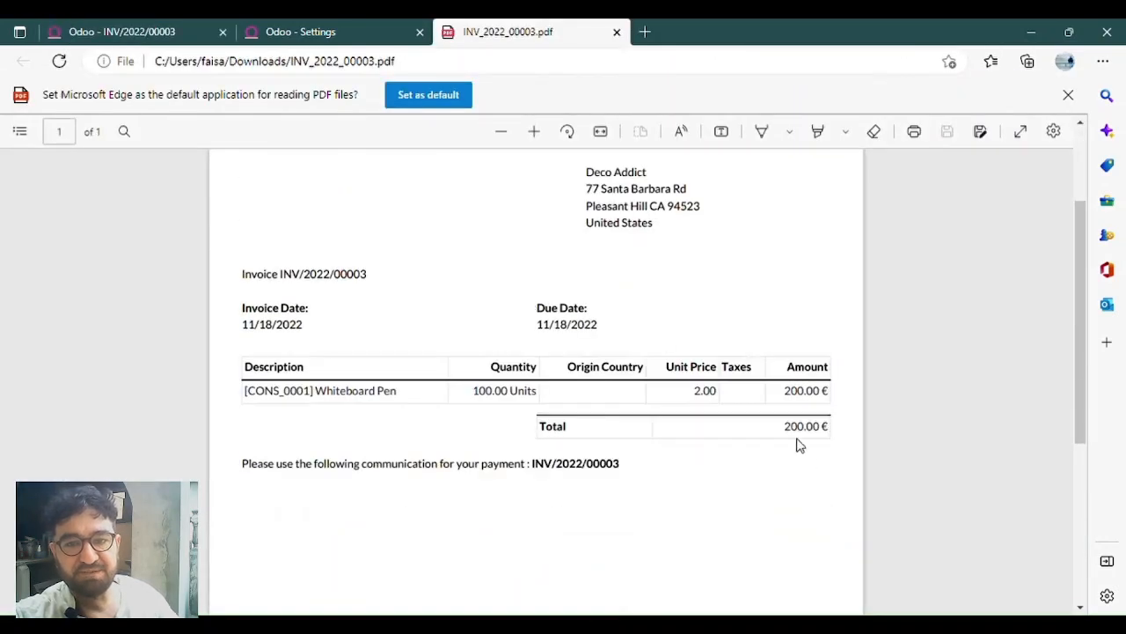
{"action": "left_click_drag", "start_coordinate": [405, 393], "coordinate": [354, 410]}
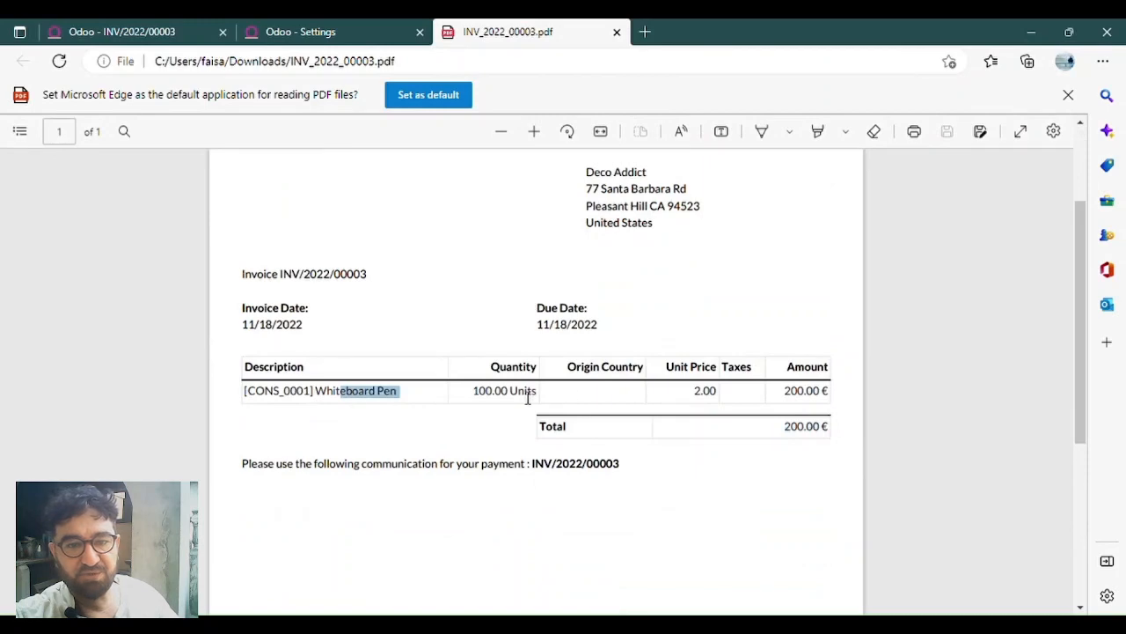
{"action": "left_click_drag", "start_coordinate": [520, 396], "coordinate": [478, 405]}
{"action": "left_click", "coordinate": [710, 394]}
{"action": "left_click_drag", "start_coordinate": [798, 394], "coordinate": [824, 395]}
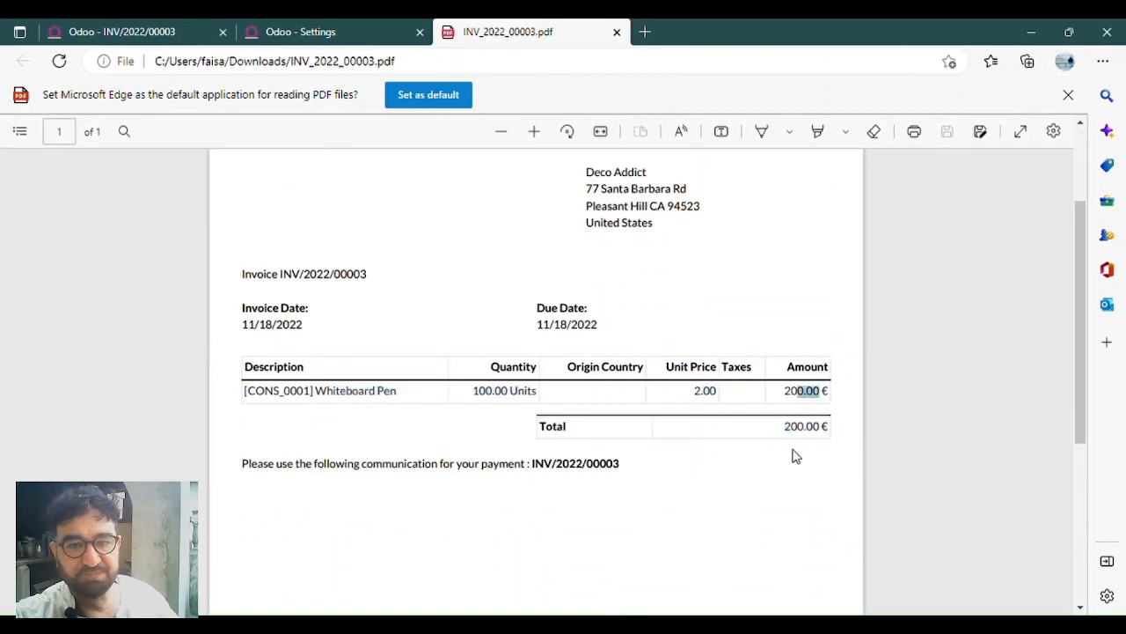
{"action": "left_click_drag", "start_coordinate": [784, 427], "coordinate": [812, 431]}
Step: Return to the invoice in Odoo and compare its EUR total with the debit and credit amounts in its journal items
{"action": "left_click", "coordinate": [197, 26]}
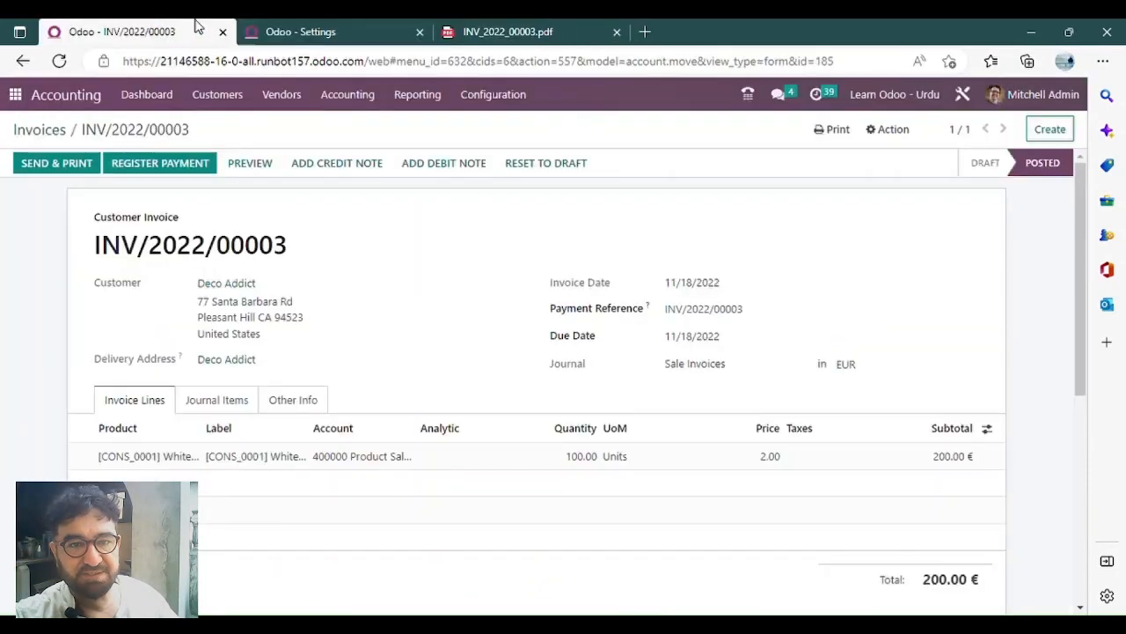
{"action": "scroll", "coordinate": [717, 379], "scroll_direction": "down", "scroll_amount": 1}
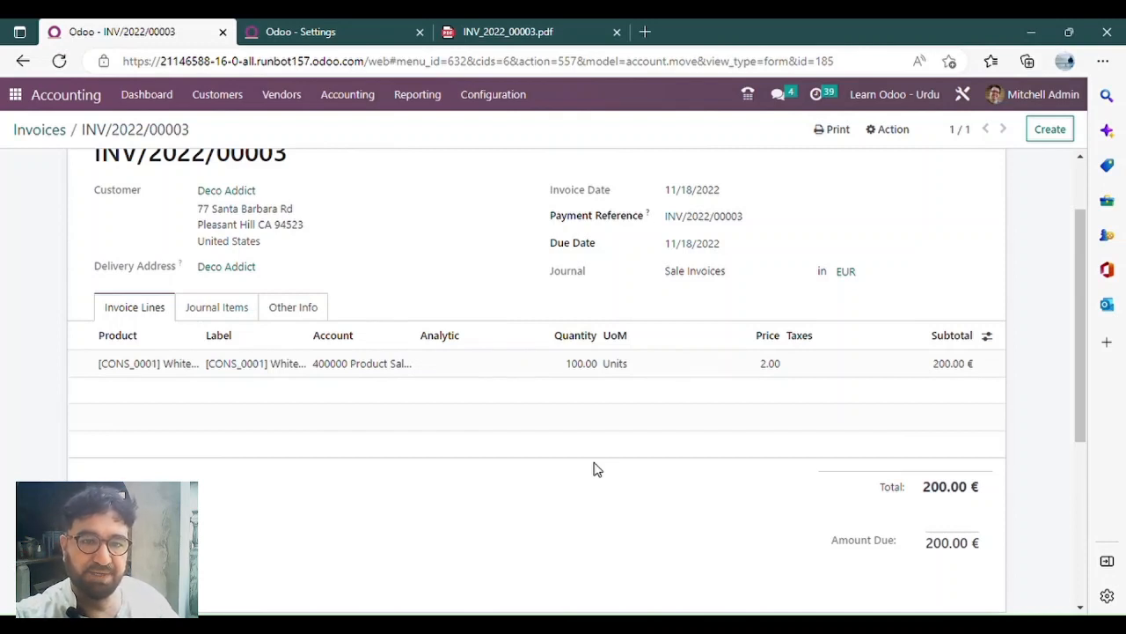
{"action": "left_click", "coordinate": [213, 309]}
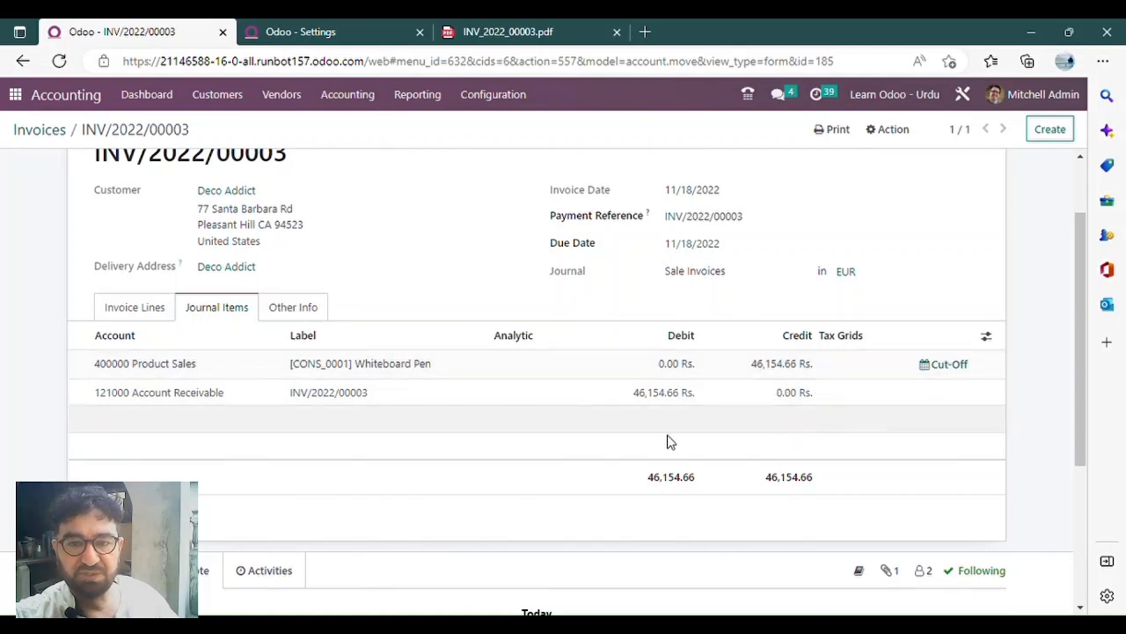
{"action": "left_click", "coordinate": [119, 313]}
{"action": "scroll", "coordinate": [950, 432], "scroll_direction": "down", "scroll_amount": 1}
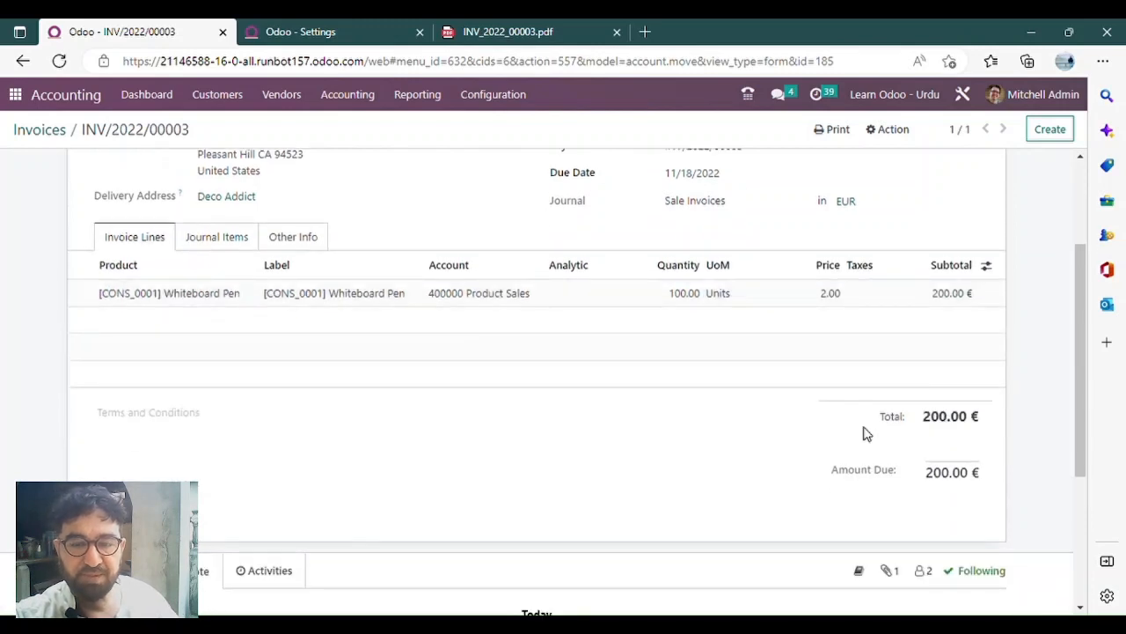
{"action": "left_click_drag", "start_coordinate": [923, 425], "coordinate": [948, 430]}
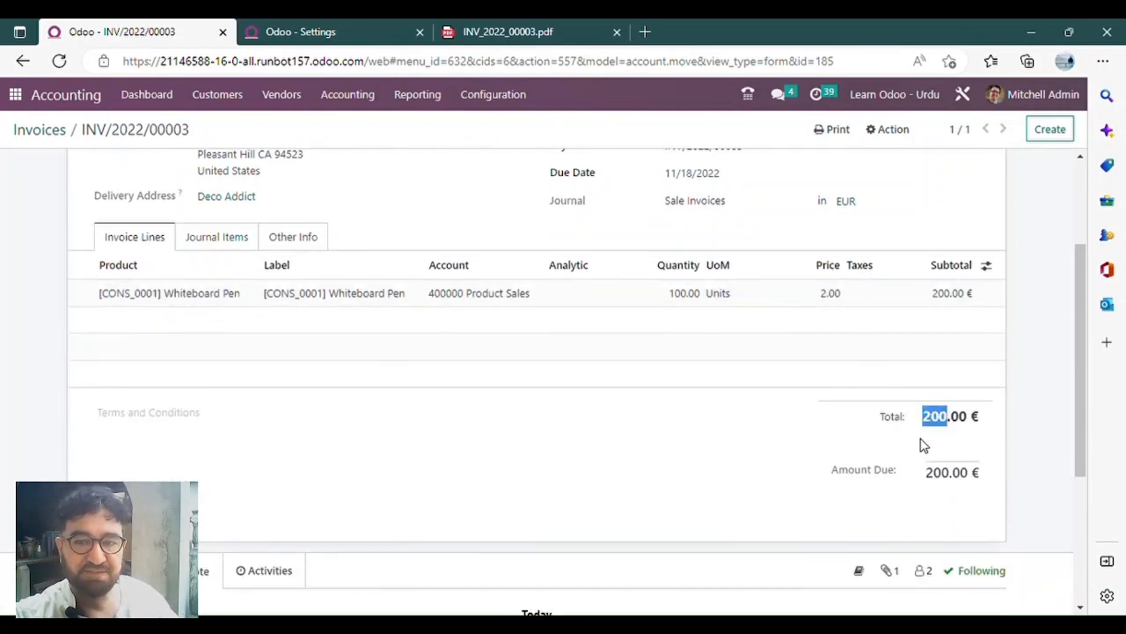
{"action": "left_click", "coordinate": [238, 245]}
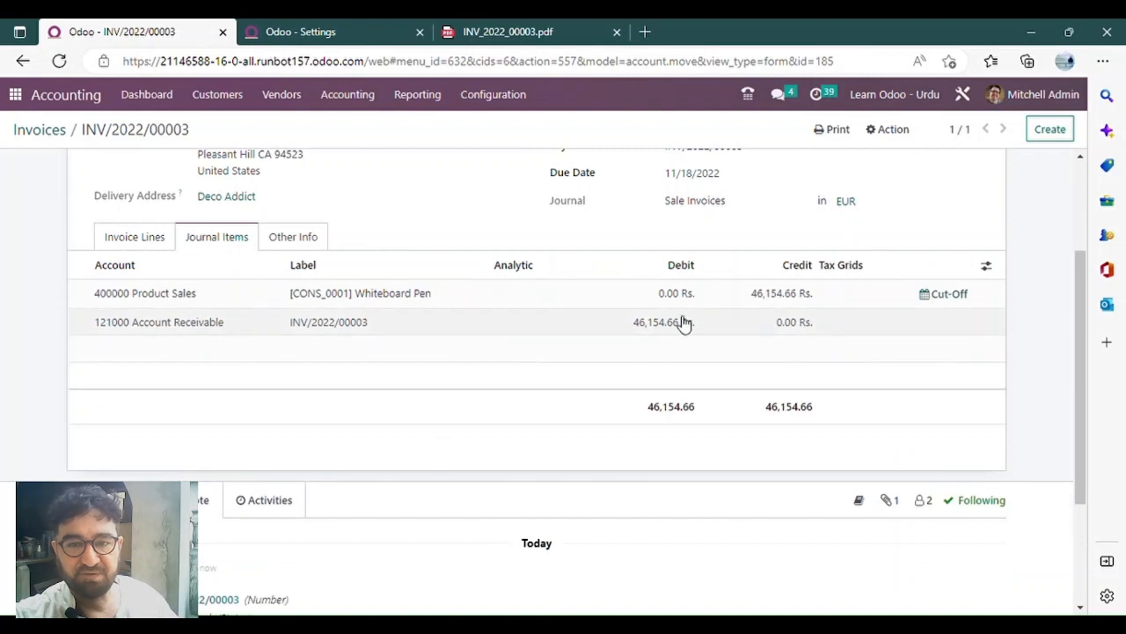
{"action": "scroll", "coordinate": [668, 322], "scroll_direction": "up", "scroll_amount": 1}
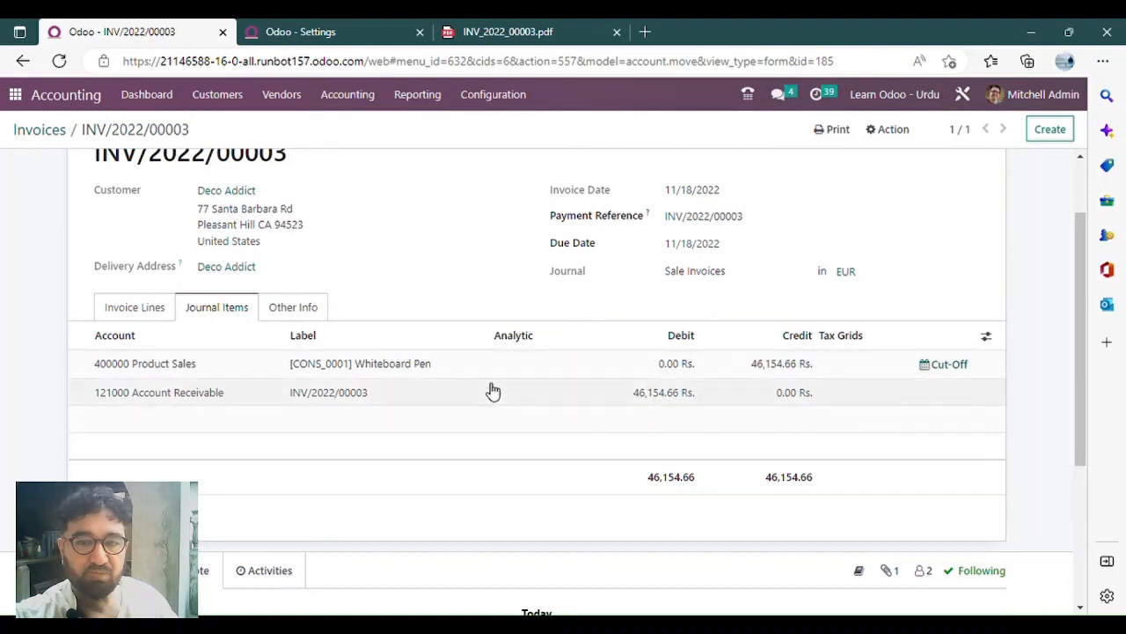
Step: Open the Journal Entries list and group the entries by Journal
{"action": "left_click", "coordinate": [346, 99]}
{"action": "left_click", "coordinate": [394, 148]}
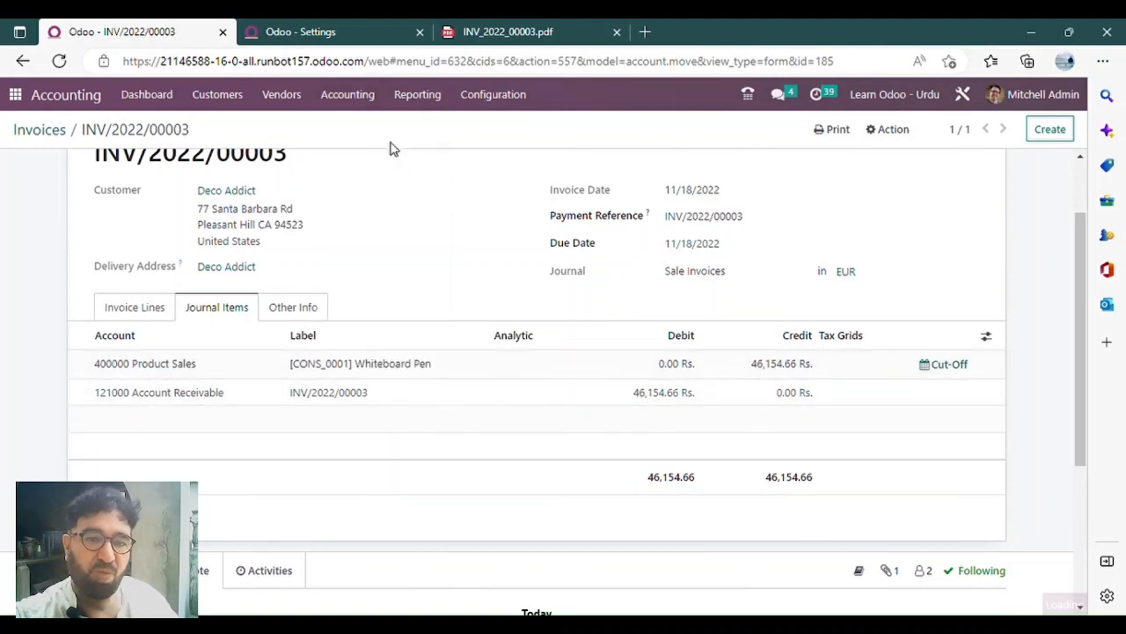
{"action": "left_click", "coordinate": [646, 126]}
{"action": "left_click", "coordinate": [640, 158]}
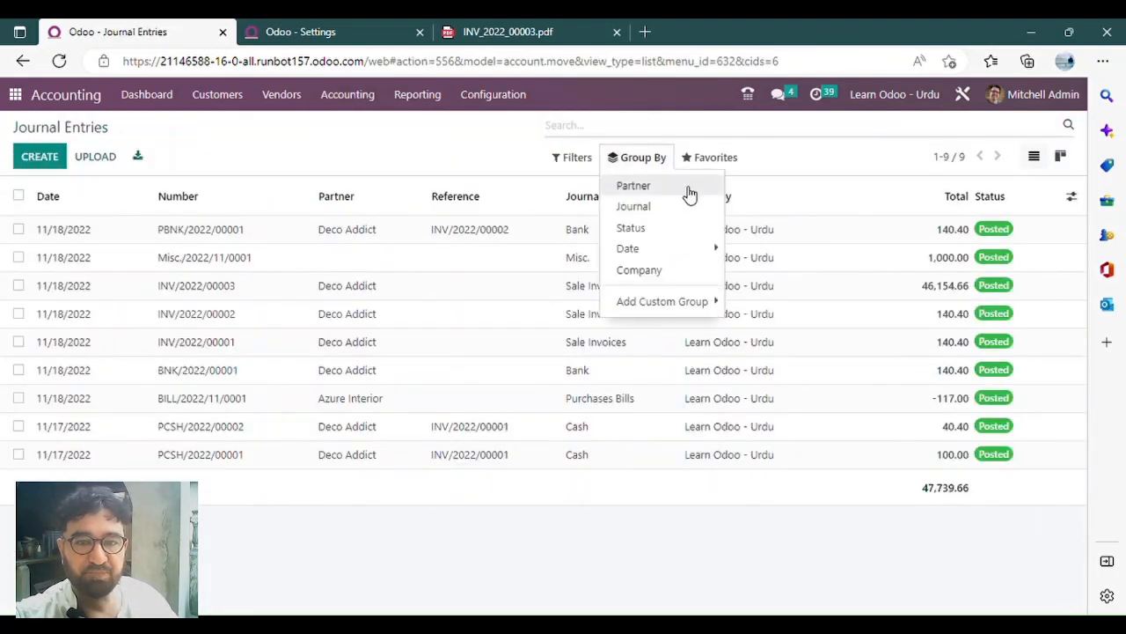
{"action": "left_click", "coordinate": [688, 205]}
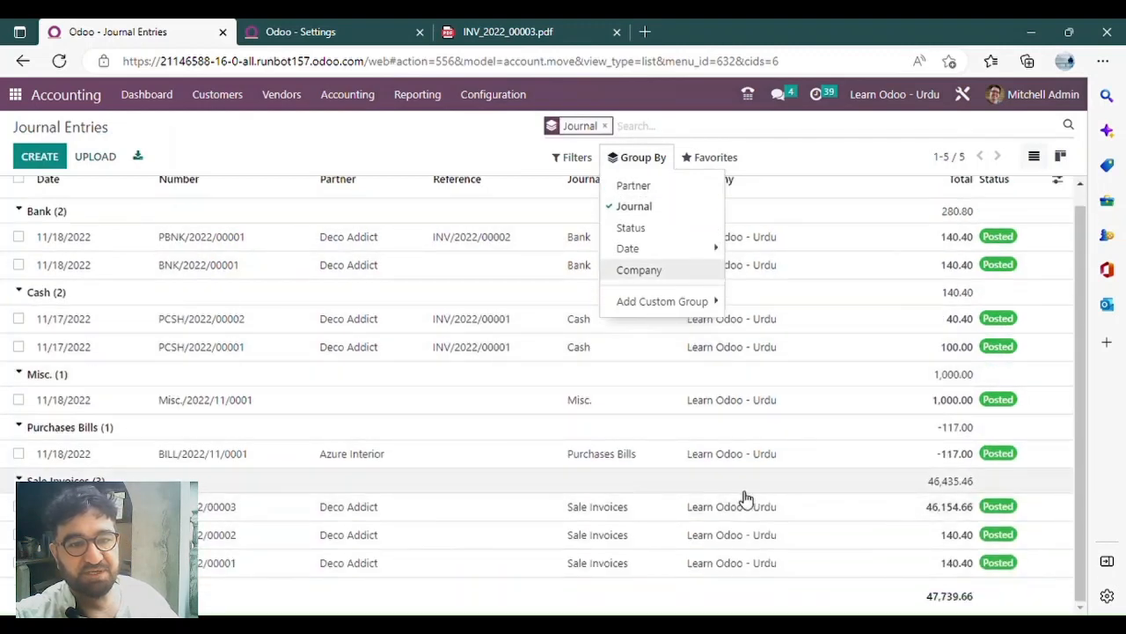
Step: Open the INV/2022/00003 entry from the Sale Invoices group and compare its total with its journal items
{"action": "left_click", "coordinate": [904, 515]}
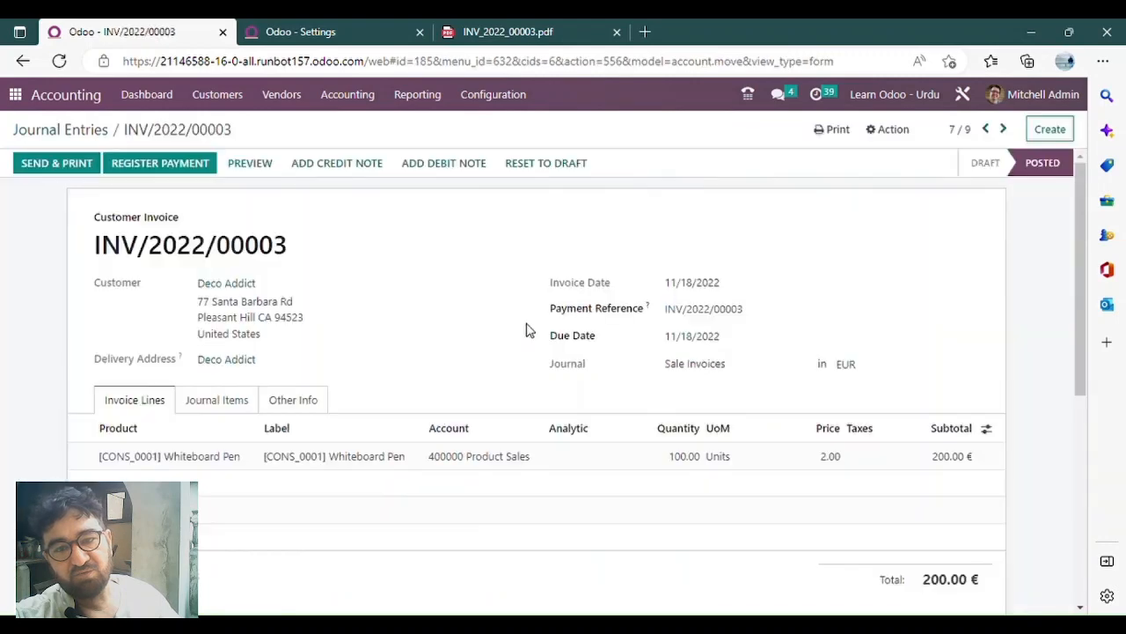
{"action": "scroll", "coordinate": [946, 523], "scroll_direction": "down", "scroll_amount": 2}
{"action": "left_click_drag", "start_coordinate": [955, 495], "coordinate": [960, 493]}
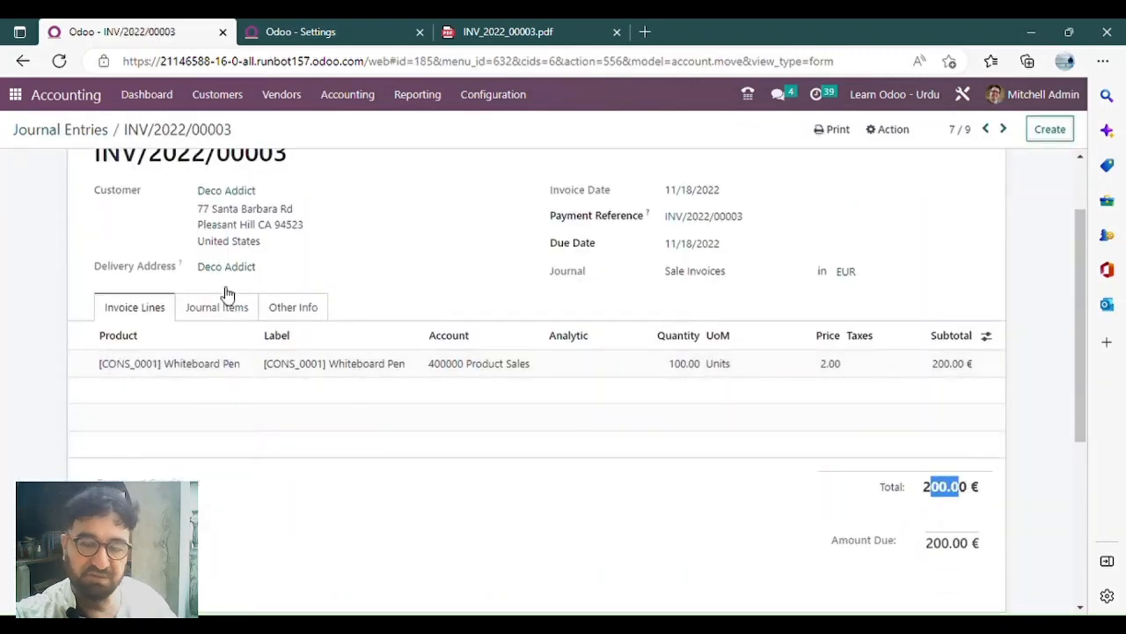
{"action": "left_click", "coordinate": [197, 318]}
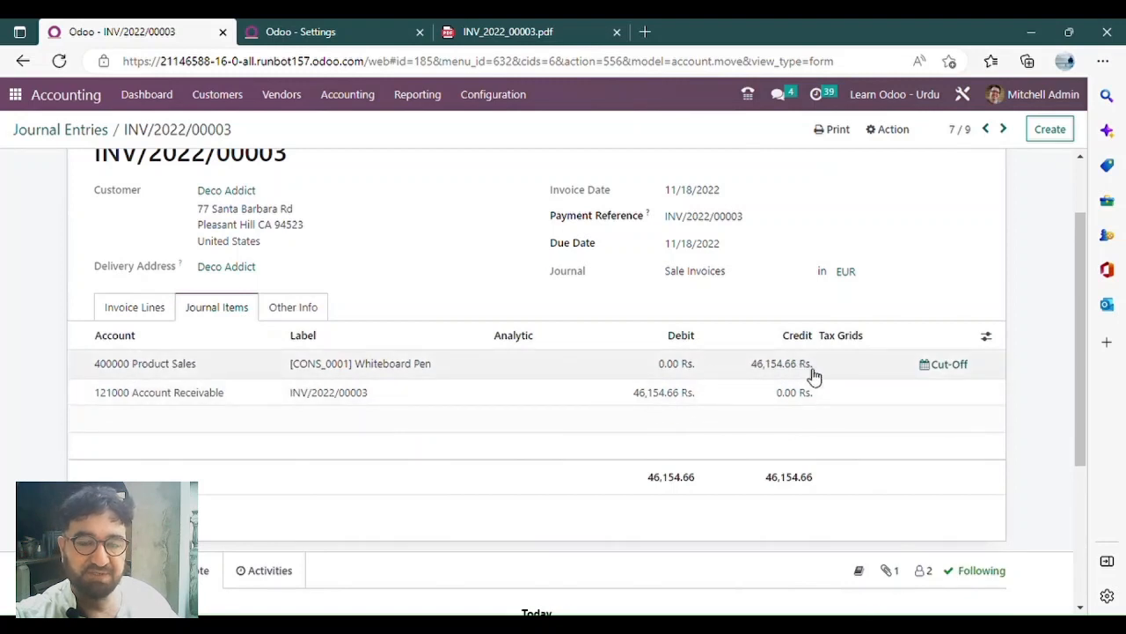
Step: View the Profit and Loss report, expand Operating Income, and open the general ledger for 400000 Product Sales
{"action": "left_click", "coordinate": [352, 94]}
{"action": "mouse_move", "coordinate": [417, 94]}
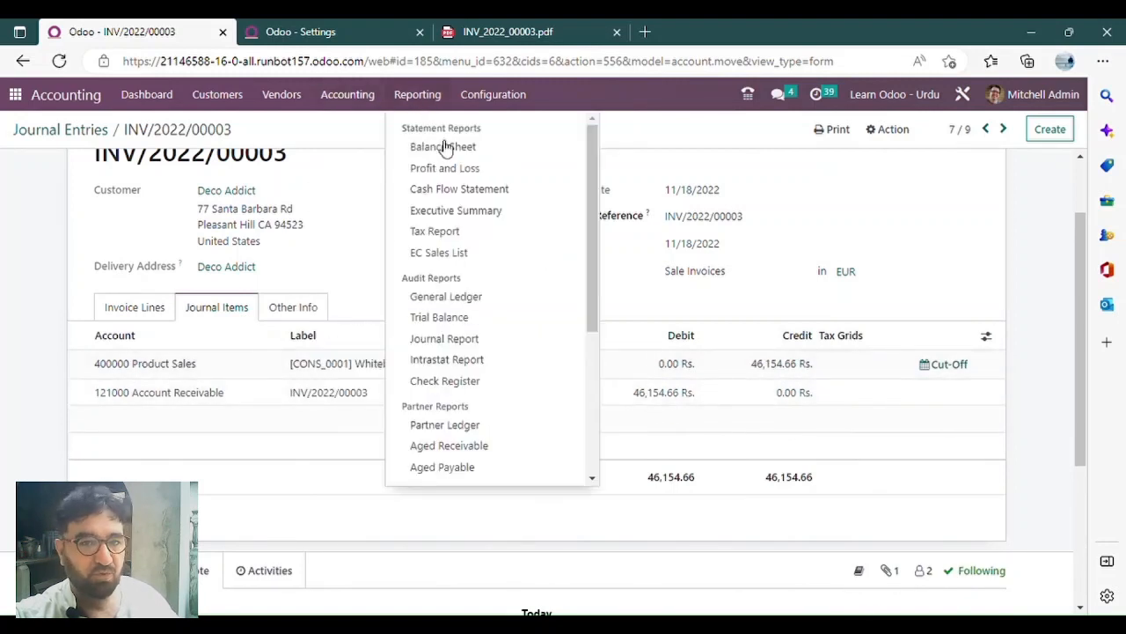
{"action": "left_click", "coordinate": [508, 173]}
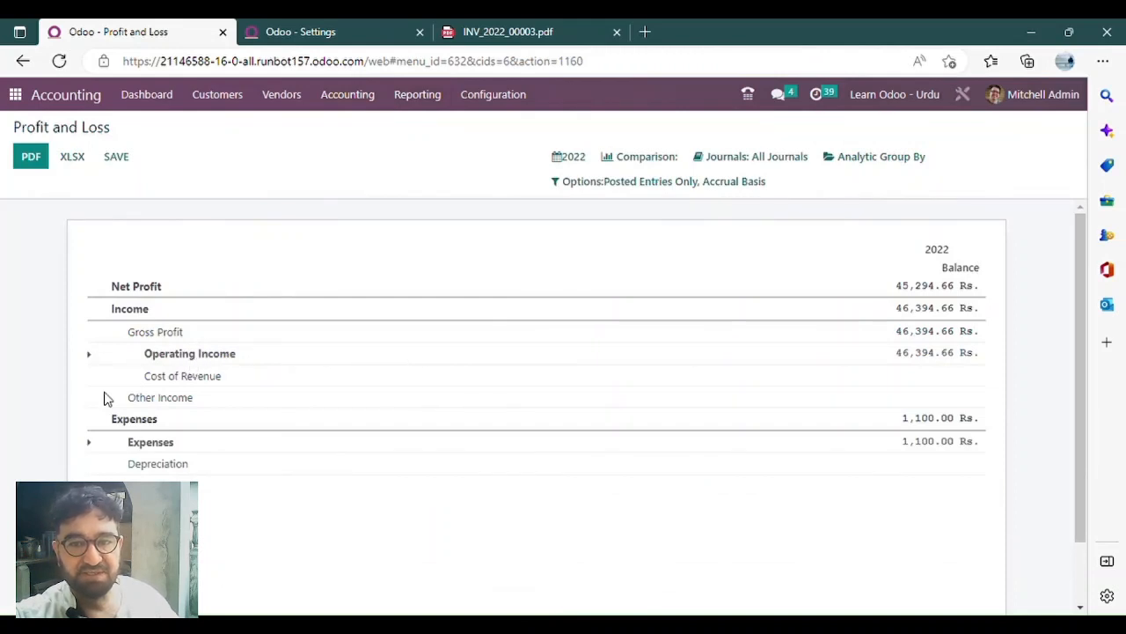
{"action": "left_click", "coordinate": [99, 354]}
{"action": "scroll", "coordinate": [315, 369], "scroll_direction": "down", "scroll_amount": 1}
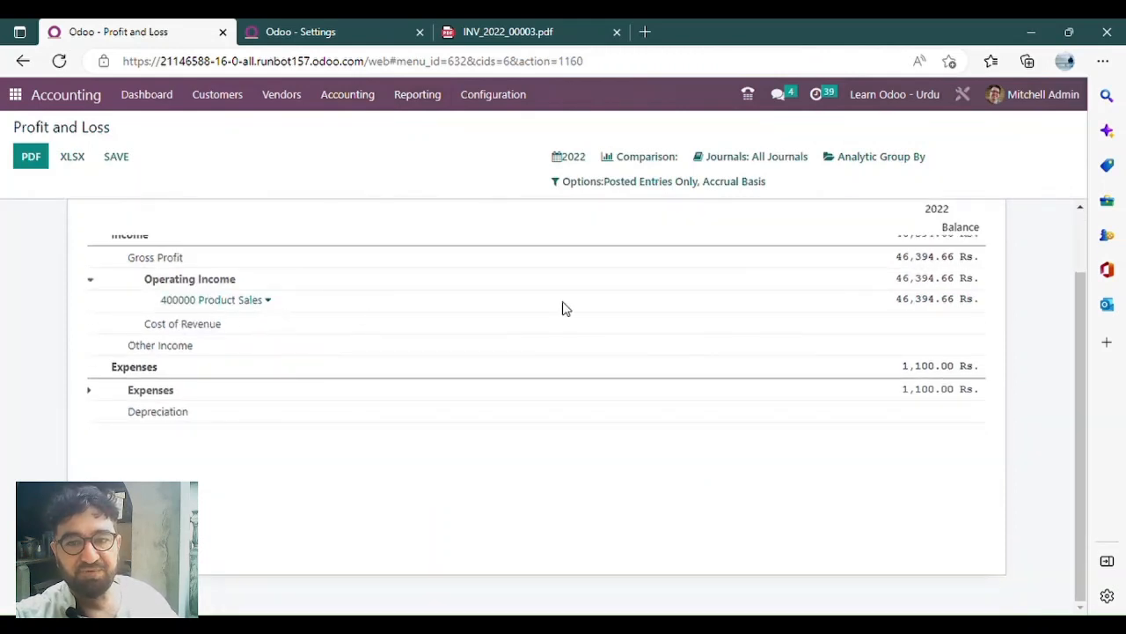
{"action": "left_click", "coordinate": [278, 304]}
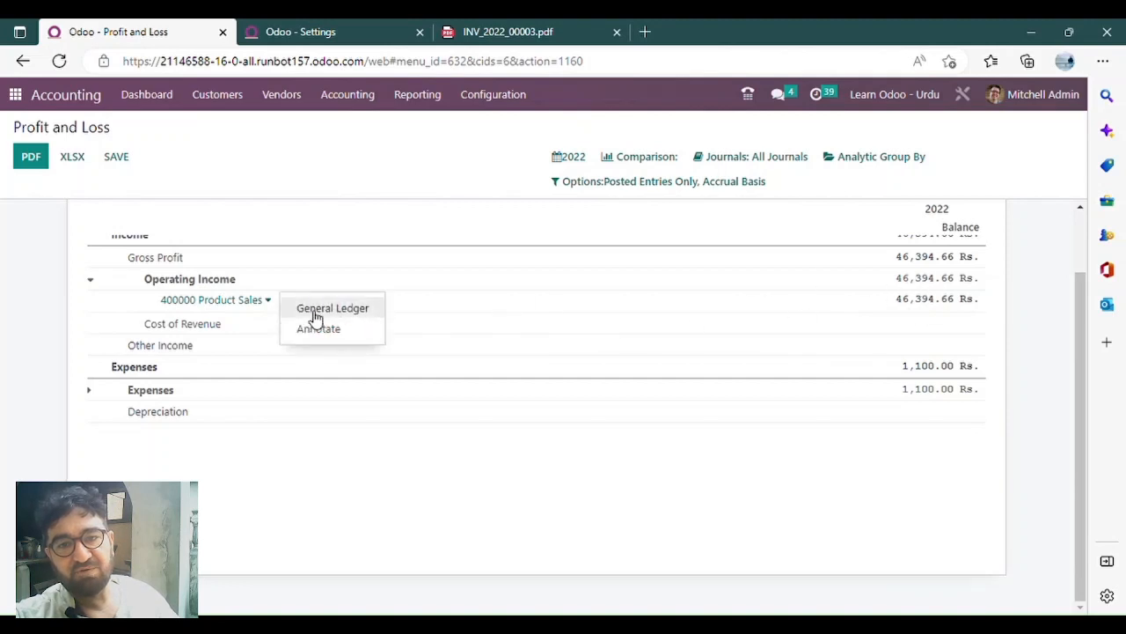
{"action": "left_click", "coordinate": [322, 309]}
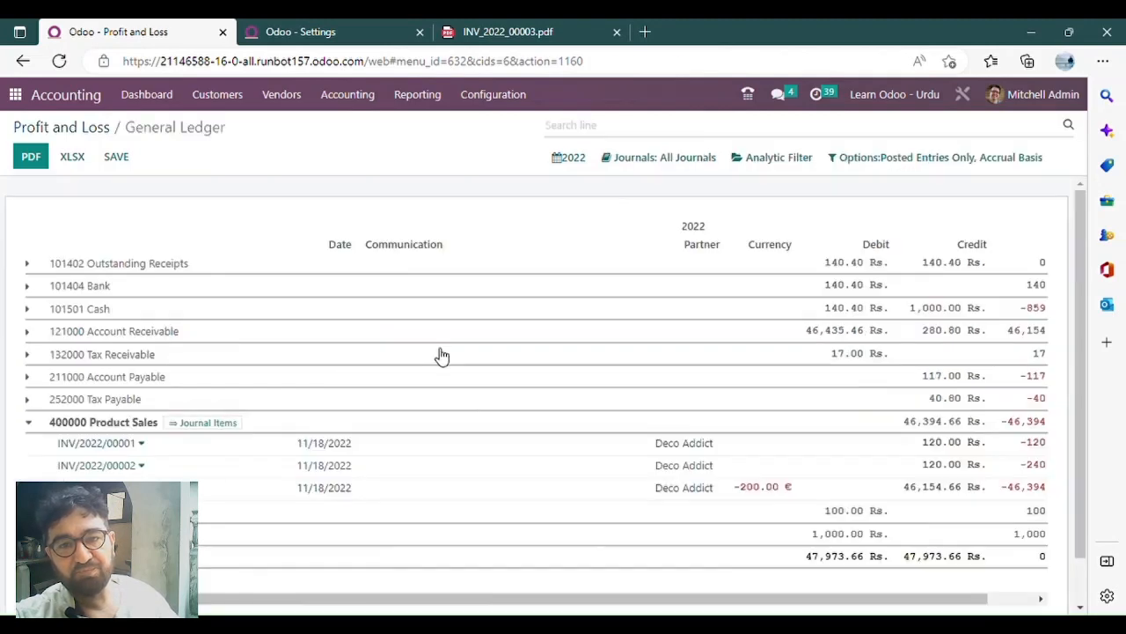
Step: Compare the foreign-currency amount and the credit amount of INV/2022/00003 under 400000 Product Sales in the general ledger
{"action": "scroll", "coordinate": [154, 394], "scroll_direction": "down", "scroll_amount": 1}
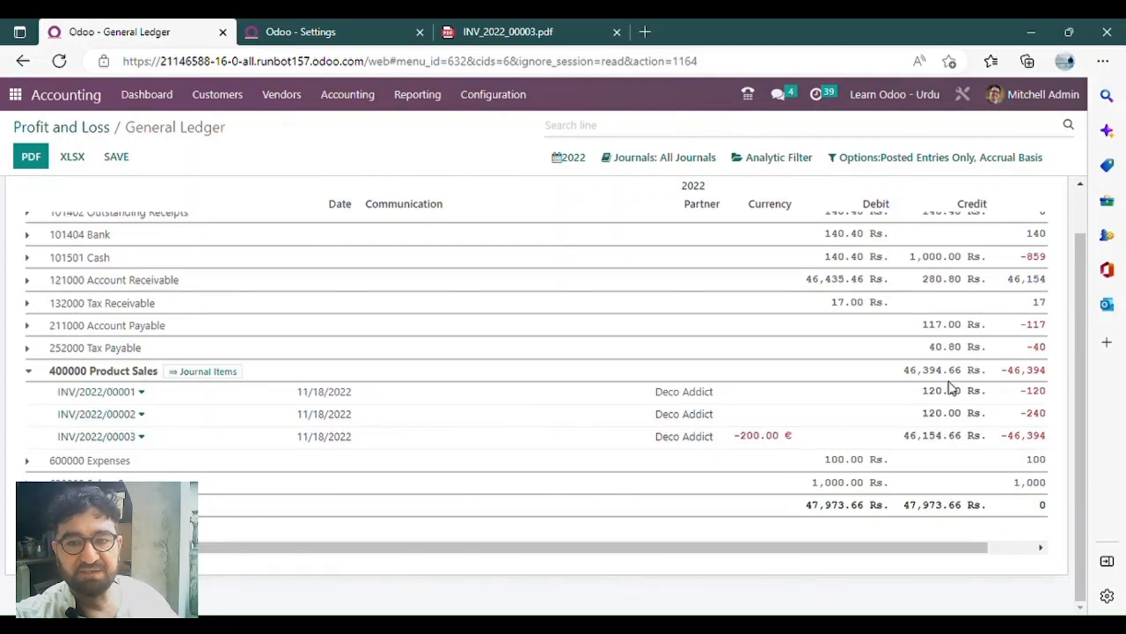
{"action": "mouse_move", "coordinate": [778, 443]}
{"action": "left_mouse_down"}
{"action": "mouse_move", "coordinate": [752, 442]}
{"action": "mouse_move", "coordinate": [789, 440]}
{"action": "mouse_move", "coordinate": [761, 442]}
{"action": "left_mouse_up"}
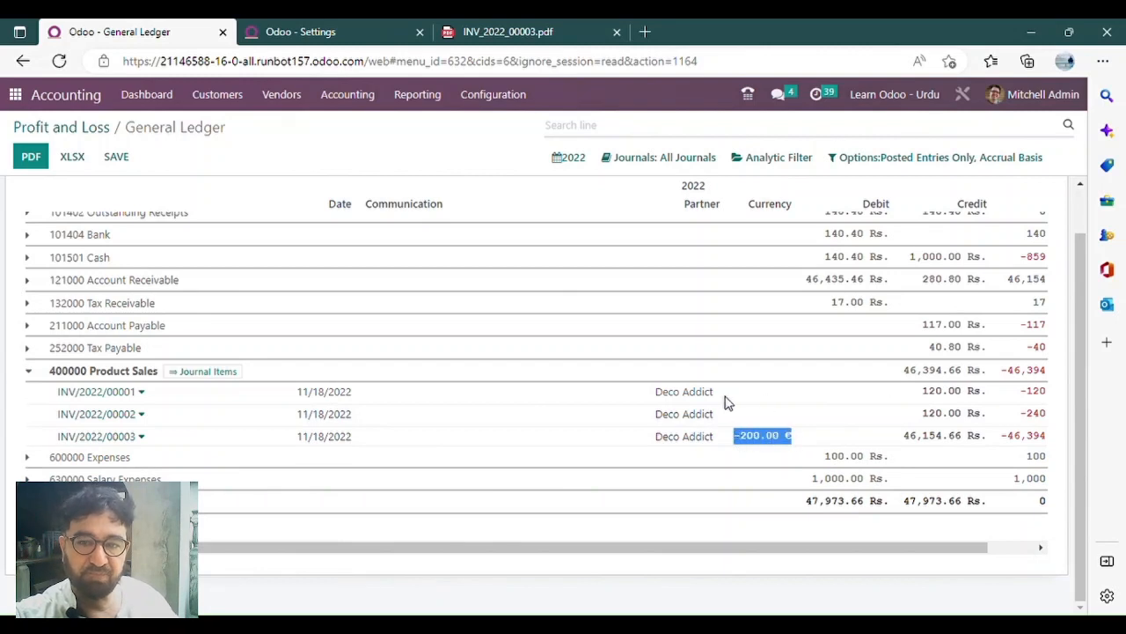
{"action": "left_click_drag", "start_coordinate": [905, 437], "coordinate": [964, 443]}
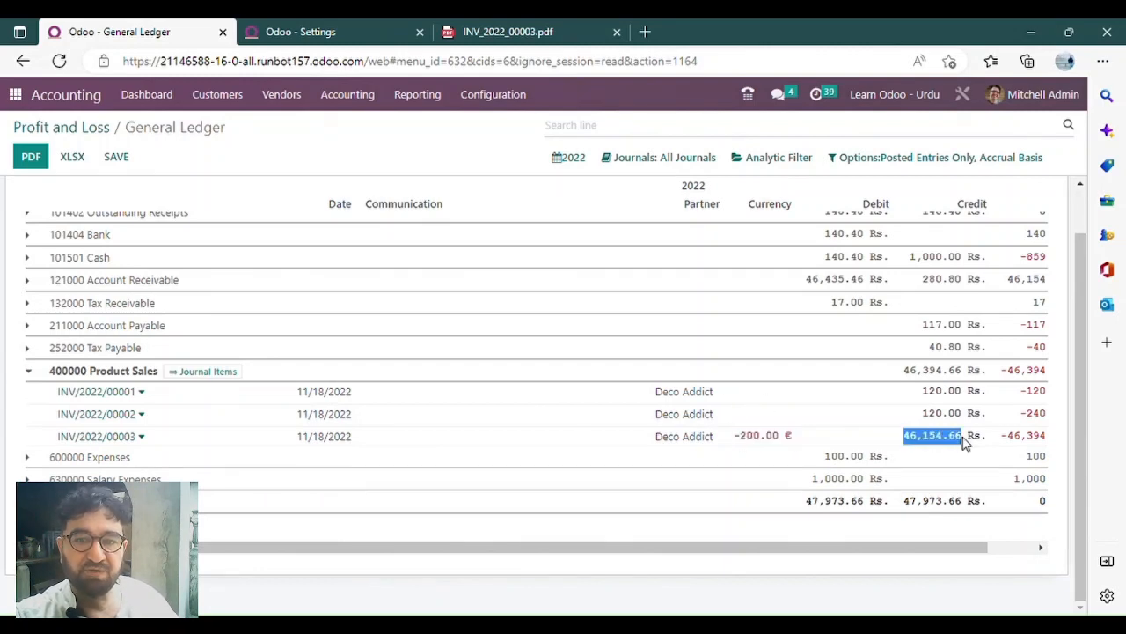
{"action": "scroll", "coordinate": [968, 387], "scroll_direction": "up", "scroll_amount": 1}
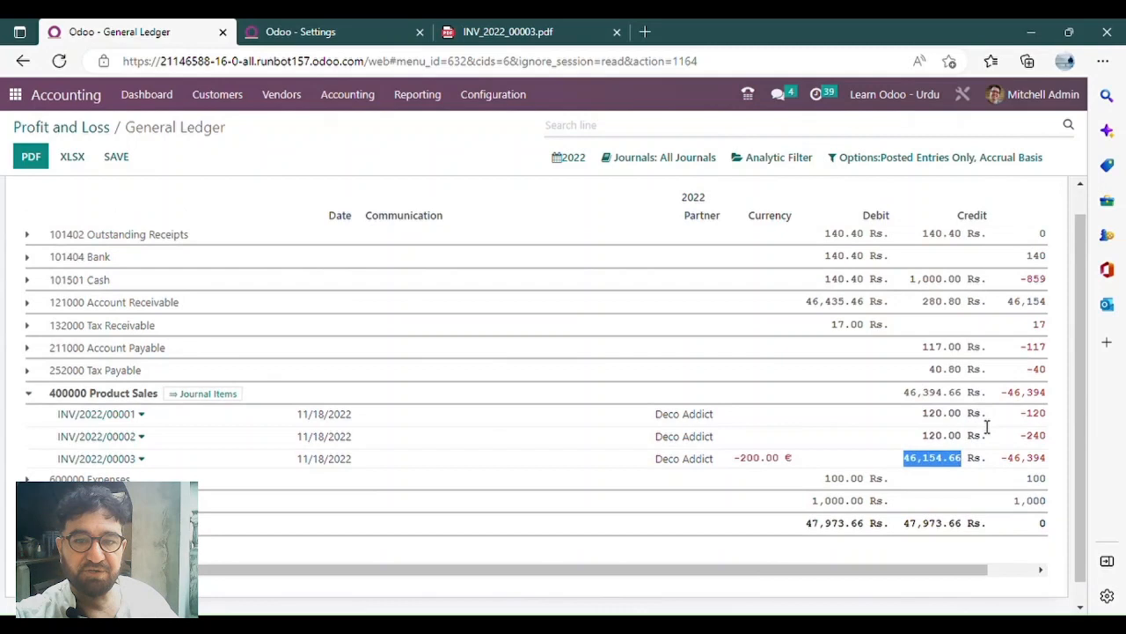
{"action": "left_click", "coordinate": [930, 472]}
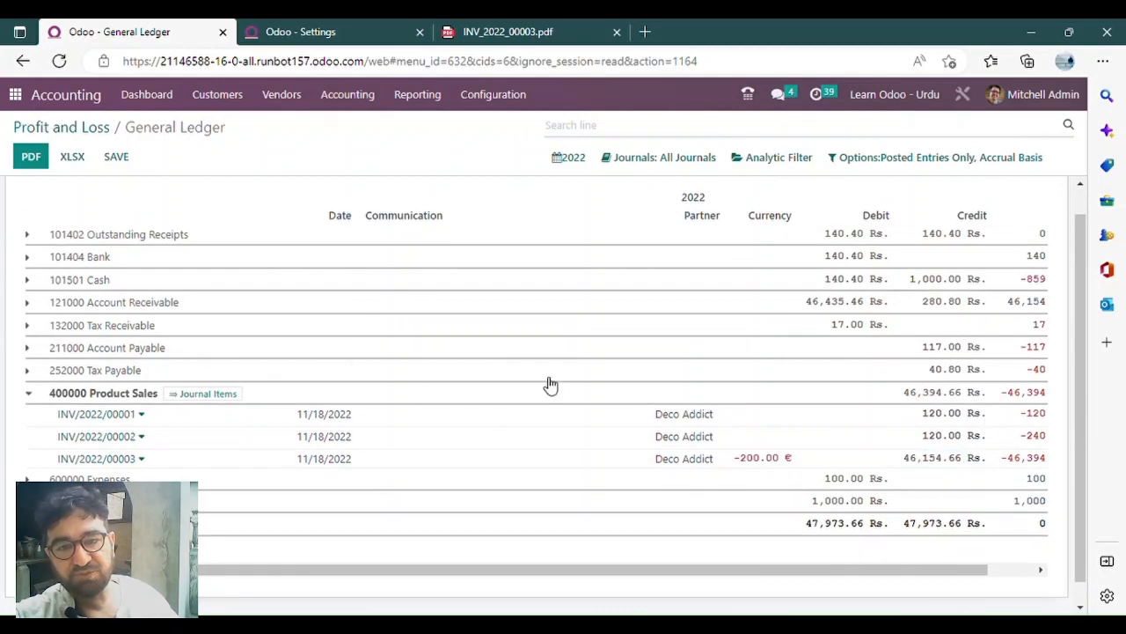
{"action": "scroll", "coordinate": [592, 332], "scroll_direction": "up", "scroll_amount": 1}
Step: Create a new vendor bill for Azure Interior with the bill date 11/18/2022
{"action": "left_click", "coordinate": [295, 106]}
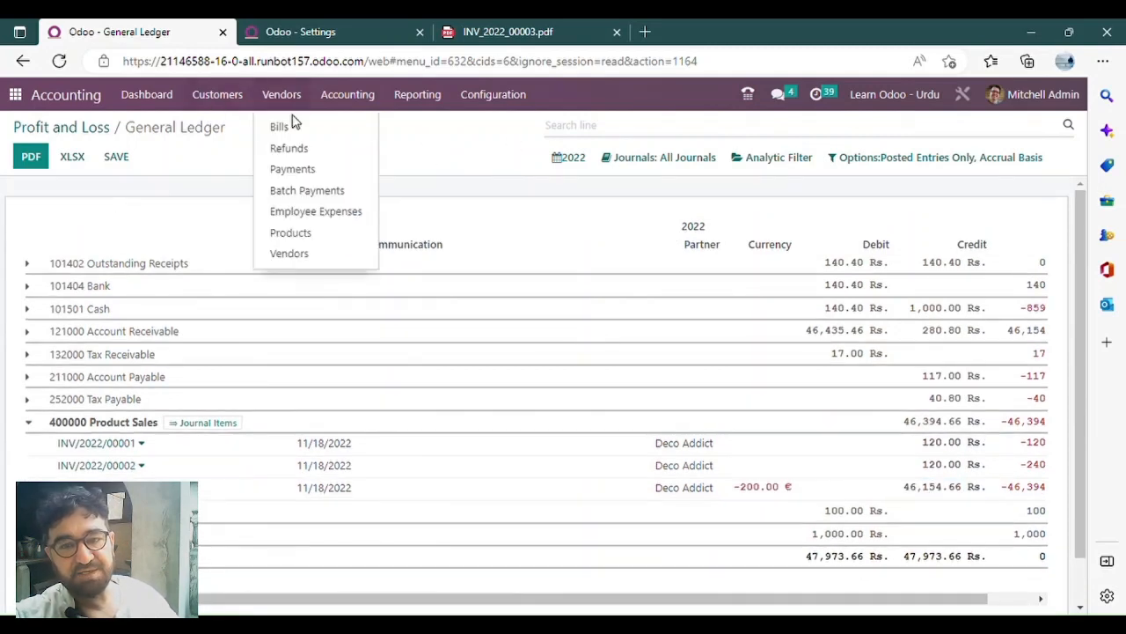
{"action": "left_click", "coordinate": [296, 126]}
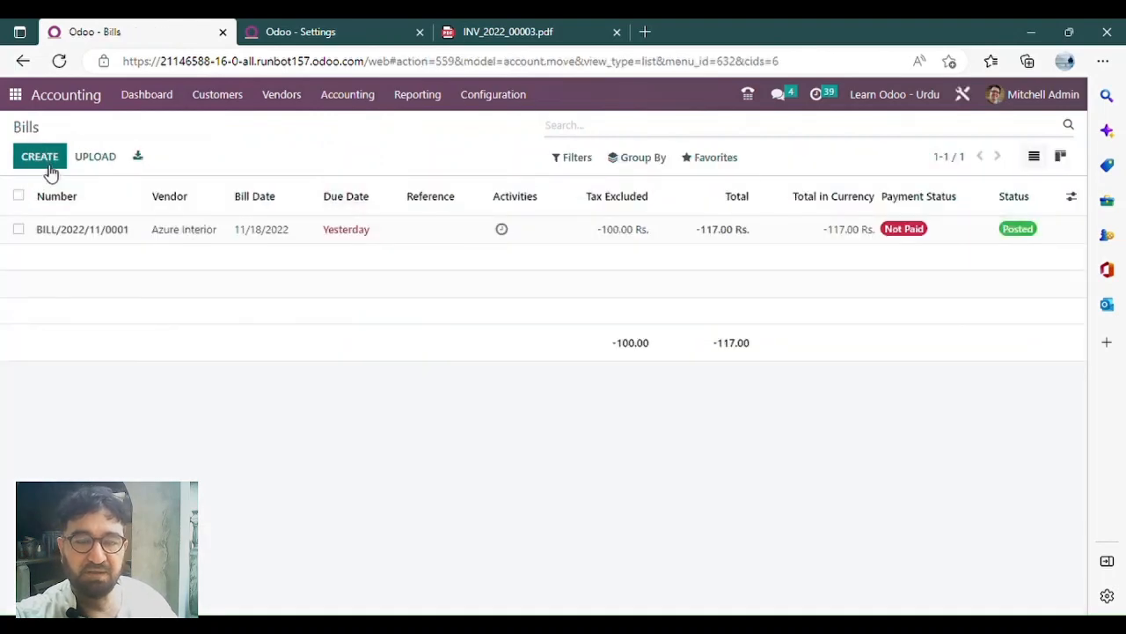
{"action": "left_click", "coordinate": [44, 161]}
{"action": "left_click", "coordinate": [359, 288]}
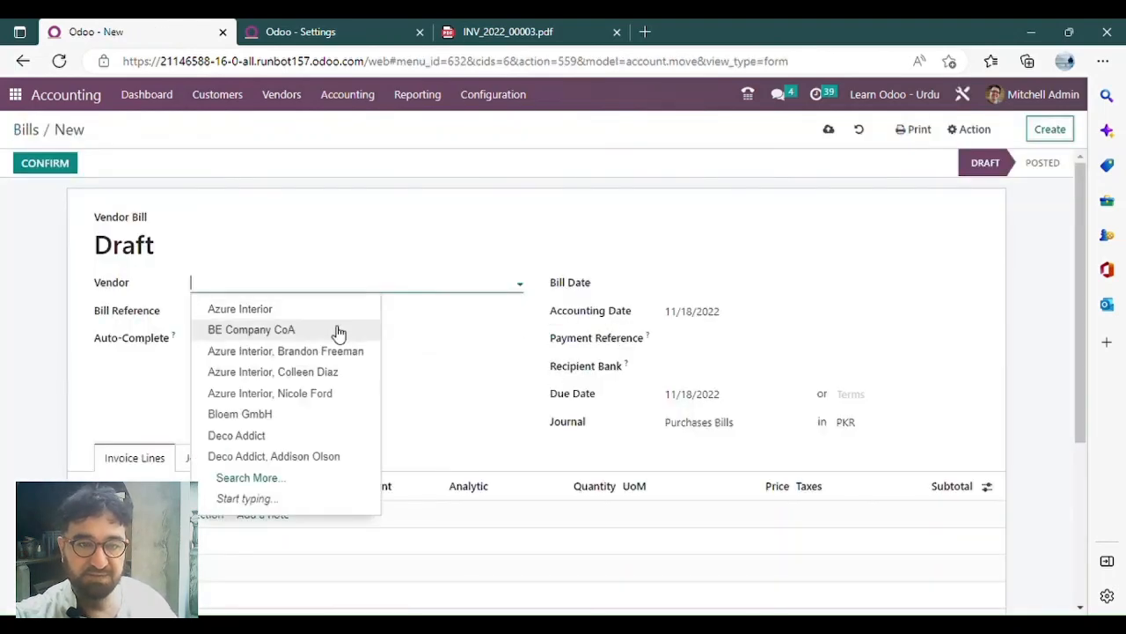
{"action": "key", "text": "Escape"}
{"action": "left_click", "coordinate": [716, 289]}
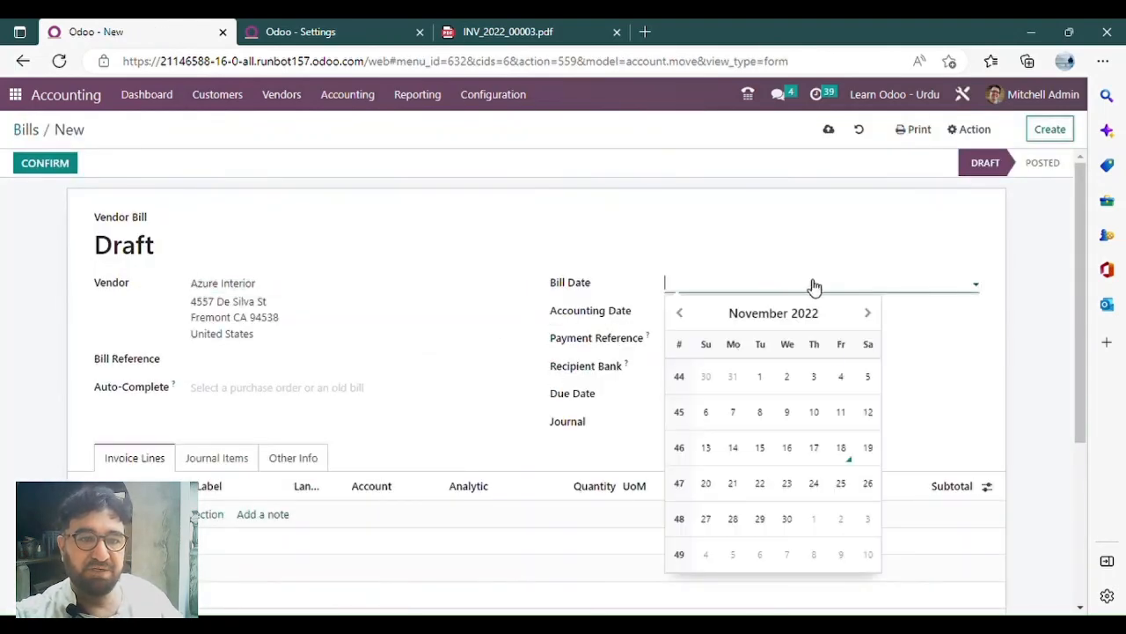
{"action": "left_click", "coordinate": [850, 452]}
Step: Set the draft vendor bill's currency to USD
{"action": "scroll", "coordinate": [418, 423], "scroll_direction": "down", "scroll_amount": 1}
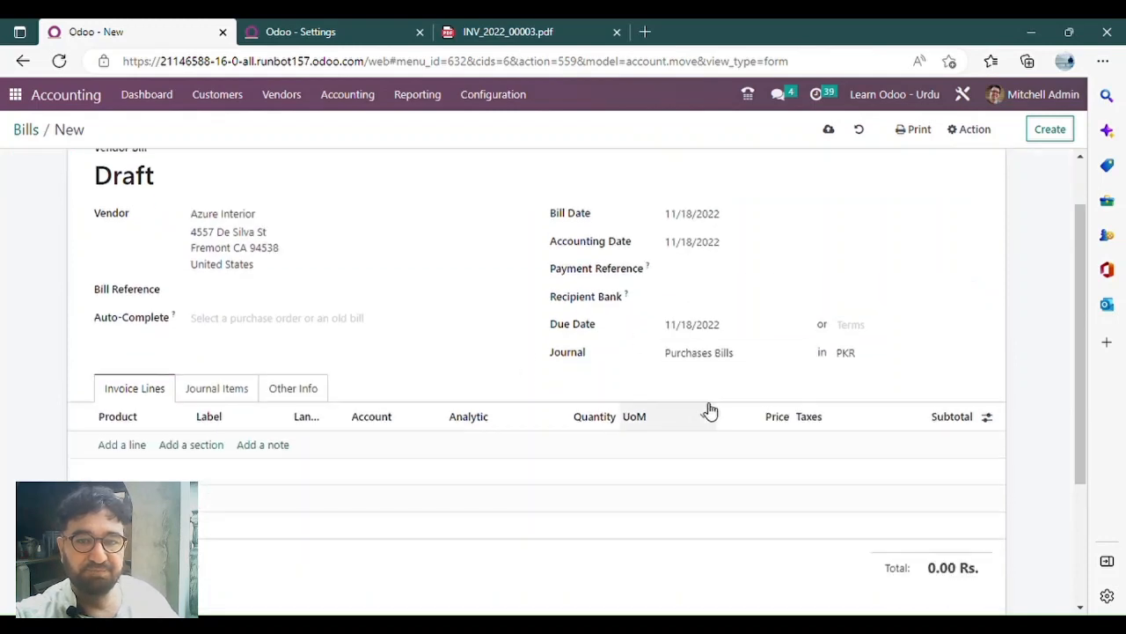
{"action": "left_click", "coordinate": [889, 359]}
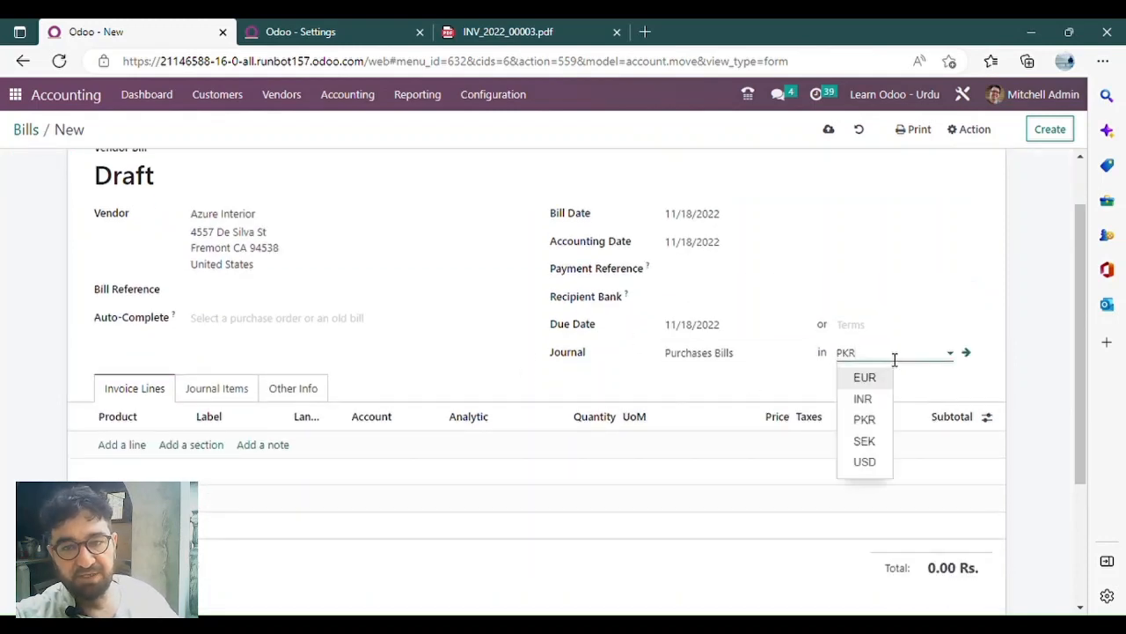
{"action": "left_click", "coordinate": [865, 462]}
Step: Add a bill line for the product [CONS_0001] Whiteboard Pen
{"action": "scroll", "coordinate": [238, 414], "scroll_direction": "down", "scroll_amount": 2}
{"action": "left_click", "coordinate": [121, 329]}
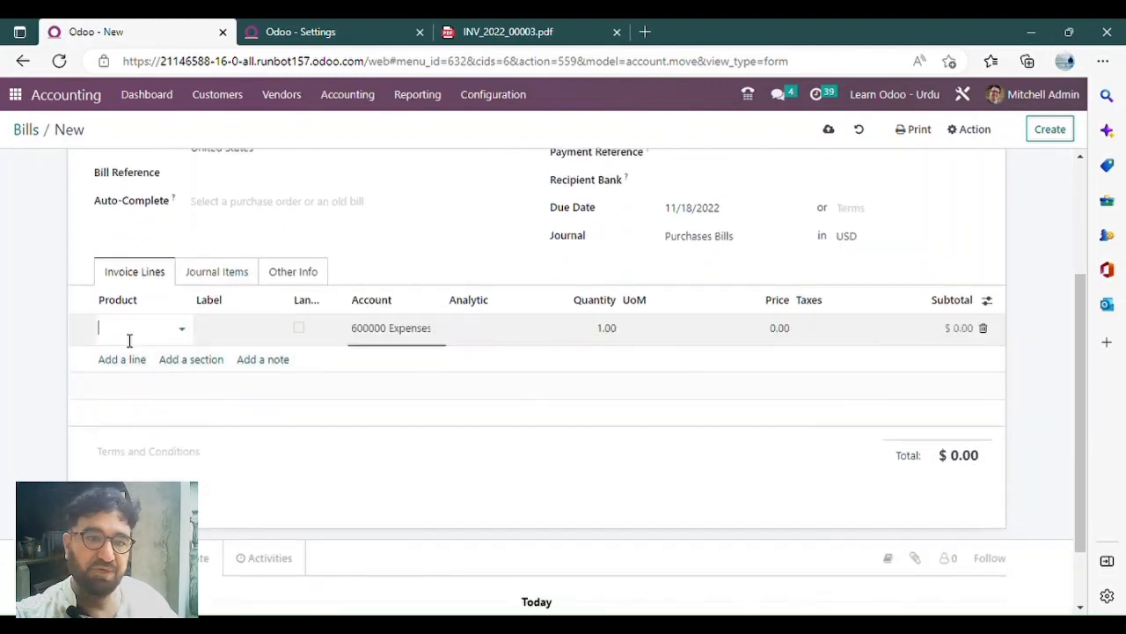
{"action": "left_click", "coordinate": [129, 338]}
{"action": "left_click", "coordinate": [220, 352]}
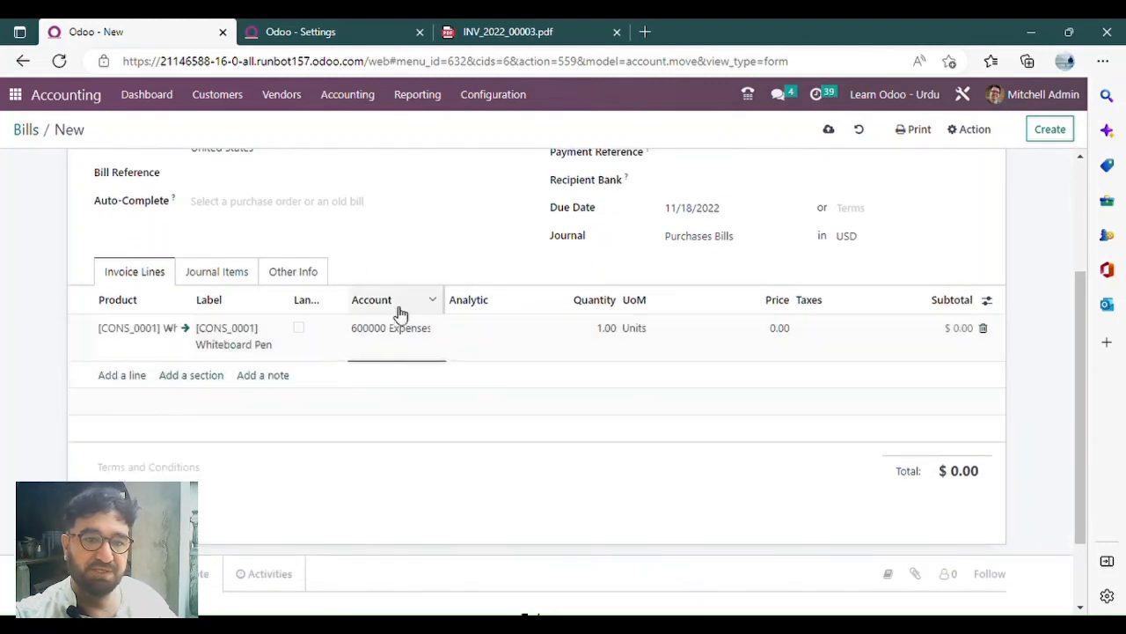
Step: Set the Whiteboard Pen bill line to a quantity of 100 and a unit price of 0.50
{"action": "left_click", "coordinate": [583, 337]}
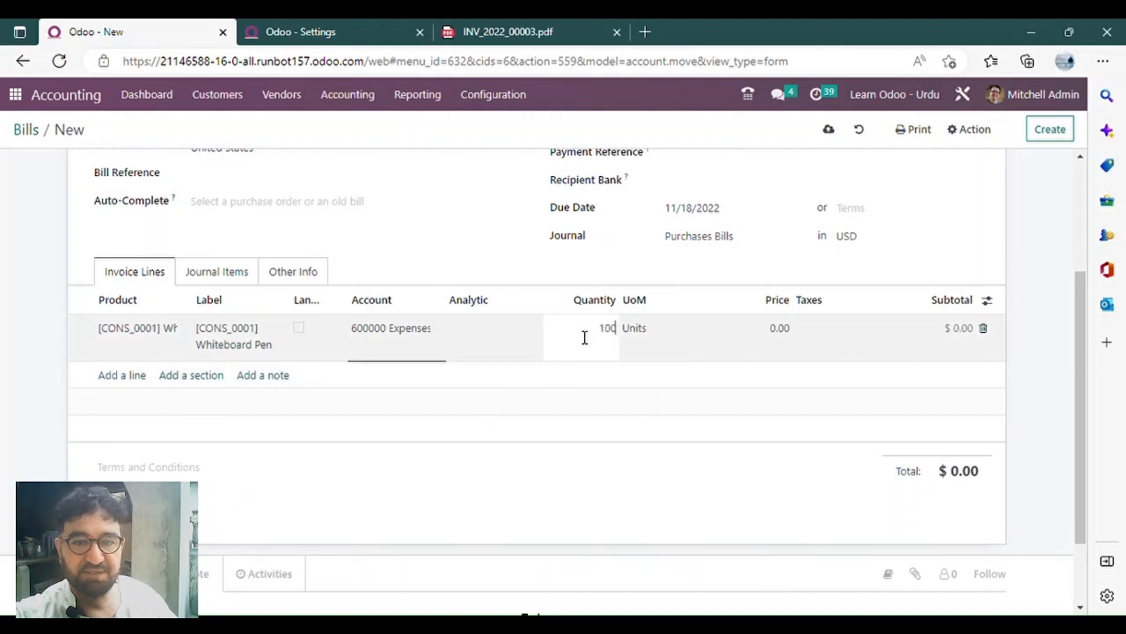
{"action": "left_click", "coordinate": [764, 350]}
{"action": "left_click", "coordinate": [763, 350]}
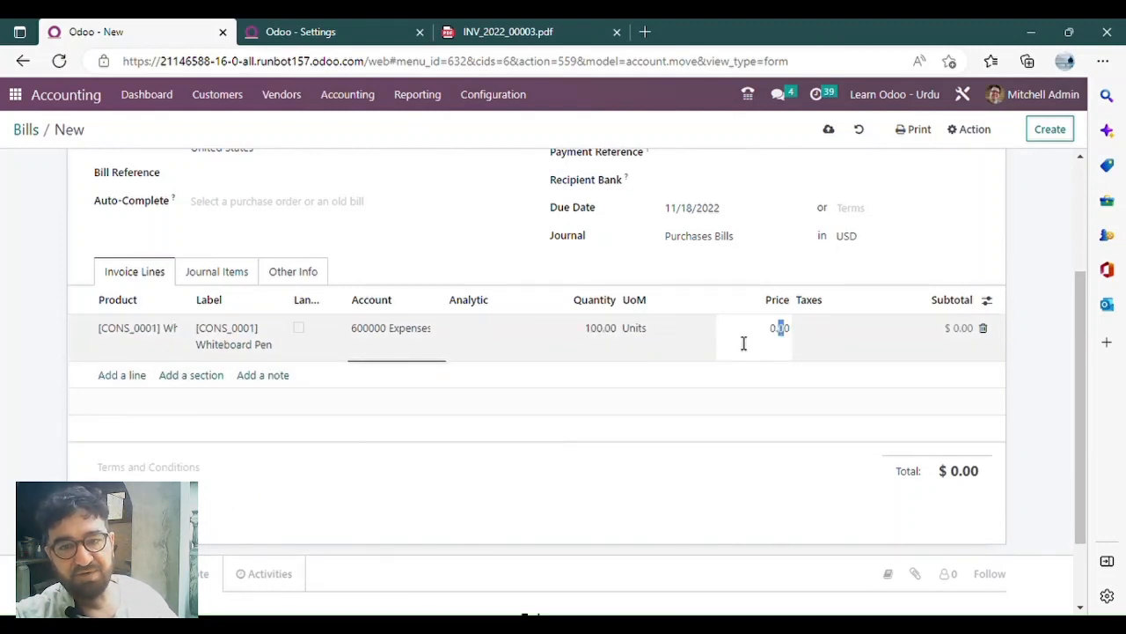
{"action": "type", "text": "5"}
{"action": "left_click", "coordinate": [477, 251]}
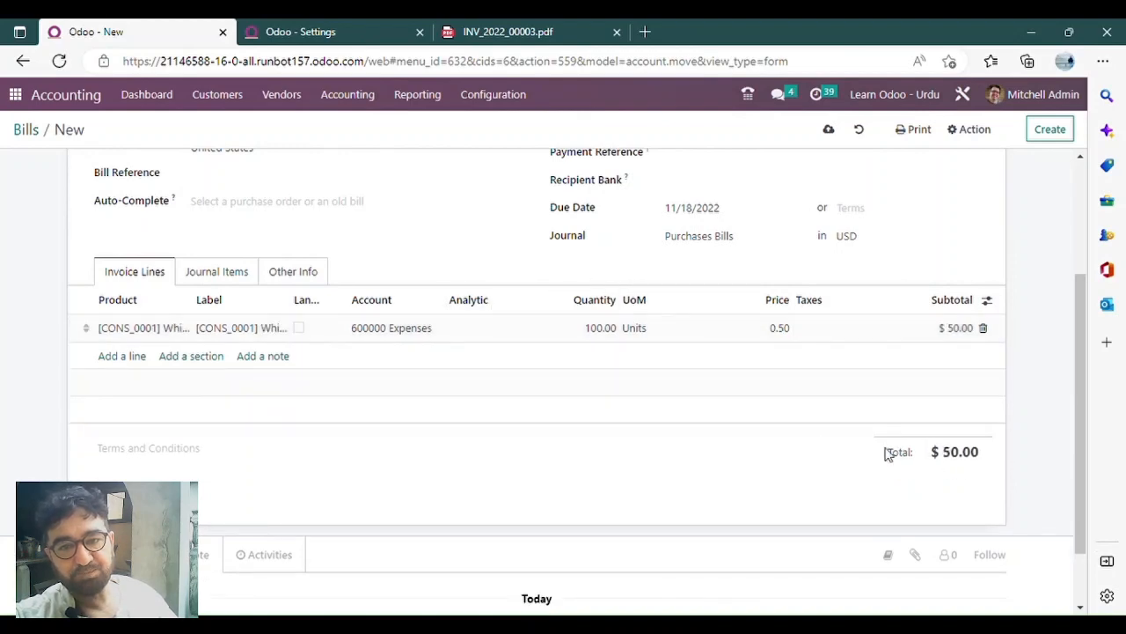
Step: Confirm the draft USD vendor bill for Azure Interior and look over the posted bill
{"action": "scroll", "coordinate": [757, 442], "scroll_direction": "up", "scroll_amount": 3}
{"action": "left_click", "coordinate": [52, 164]}
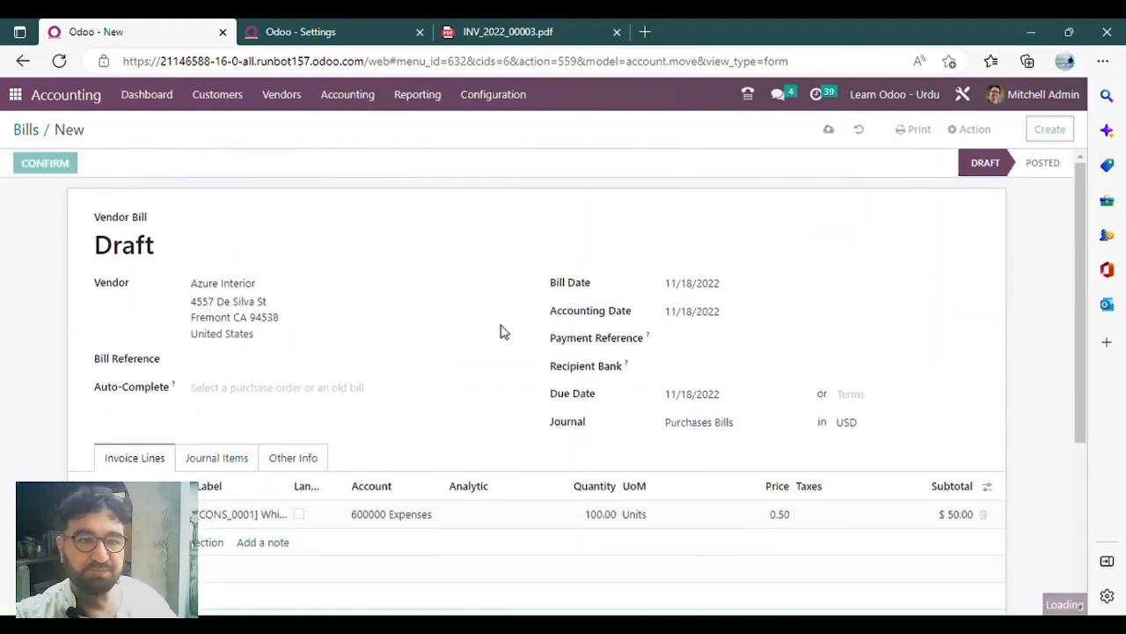
{"action": "scroll", "coordinate": [822, 469], "scroll_direction": "down", "scroll_amount": 3}
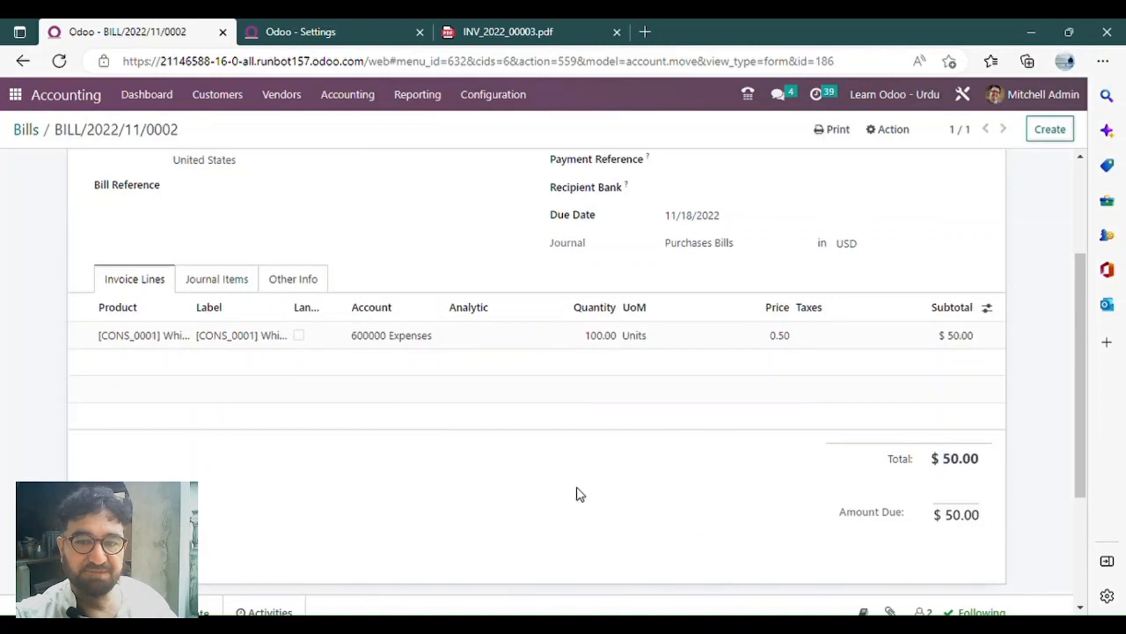
{"action": "scroll", "coordinate": [220, 283], "scroll_direction": "up", "scroll_amount": 2}
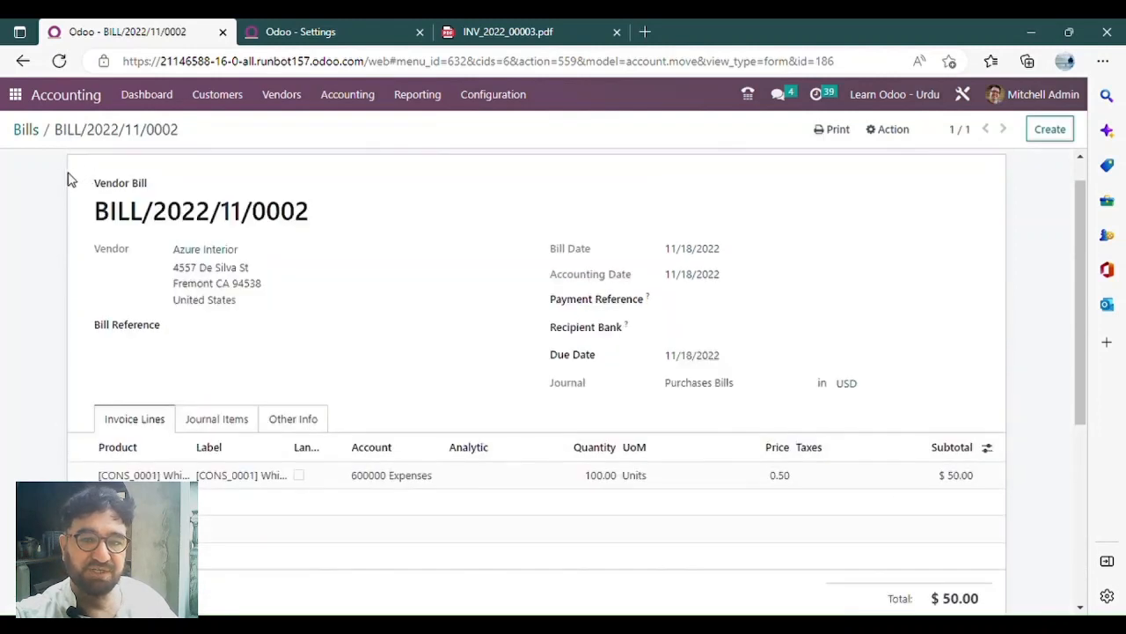
{"action": "scroll", "coordinate": [57, 176], "scroll_direction": "up", "scroll_amount": 1}
Step: Review the debit and credit amounts in the posted bill's journal items, then return to its invoice lines
{"action": "scroll", "coordinate": [224, 422], "scroll_direction": "down", "scroll_amount": 2}
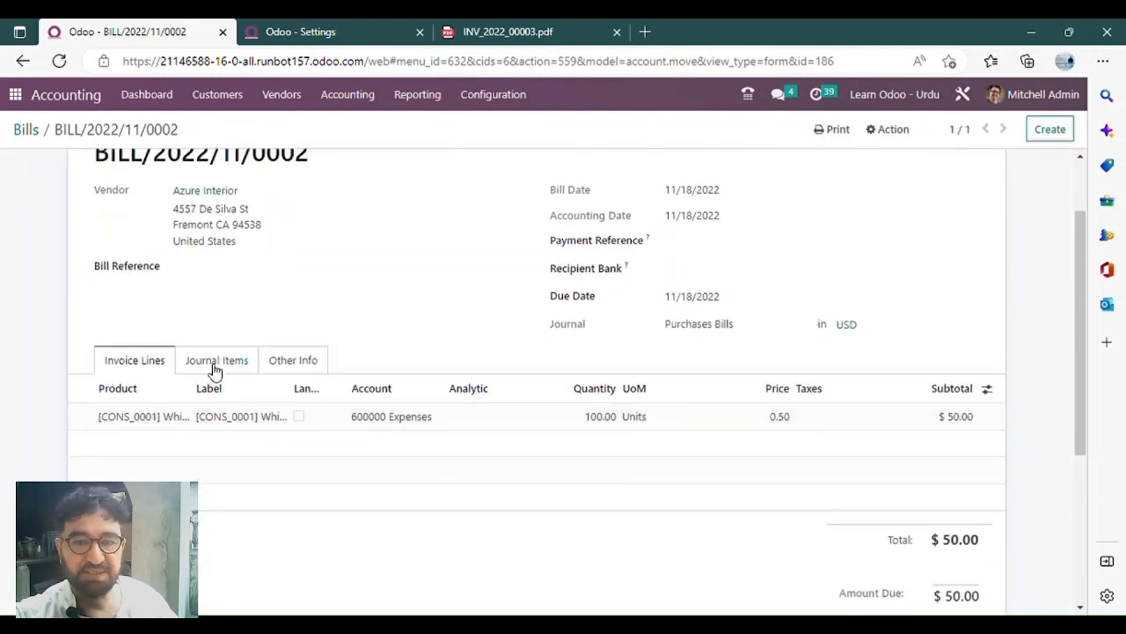
{"action": "left_click", "coordinate": [215, 366]}
{"action": "scroll", "coordinate": [226, 357], "scroll_direction": "down", "scroll_amount": 1}
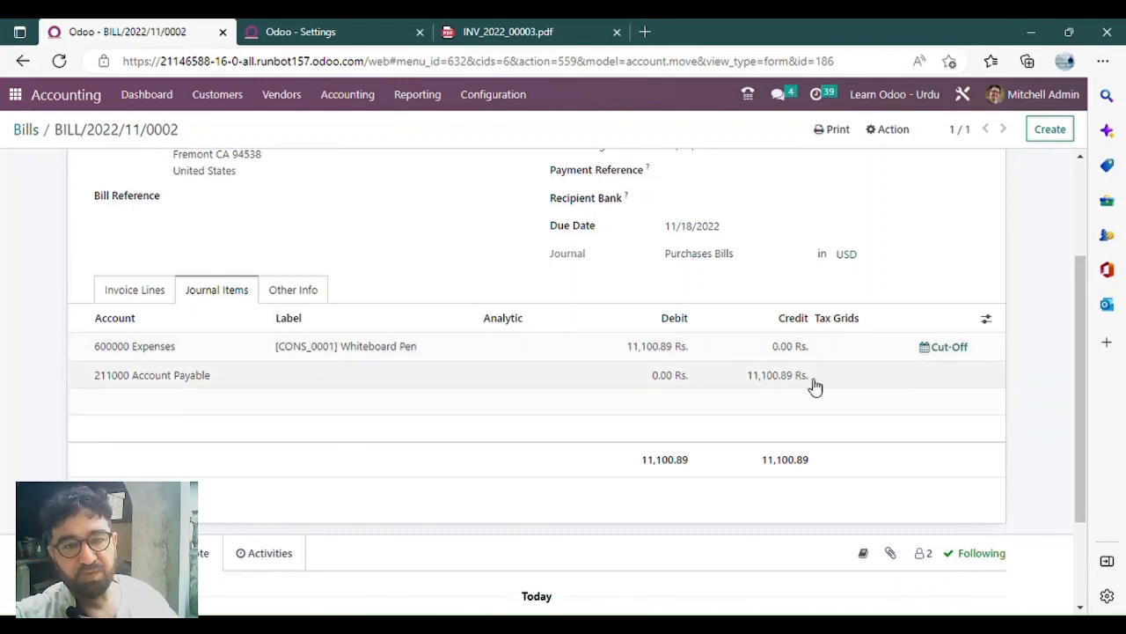
{"action": "left_click", "coordinate": [137, 299]}
{"action": "left_click", "coordinate": [352, 35]}
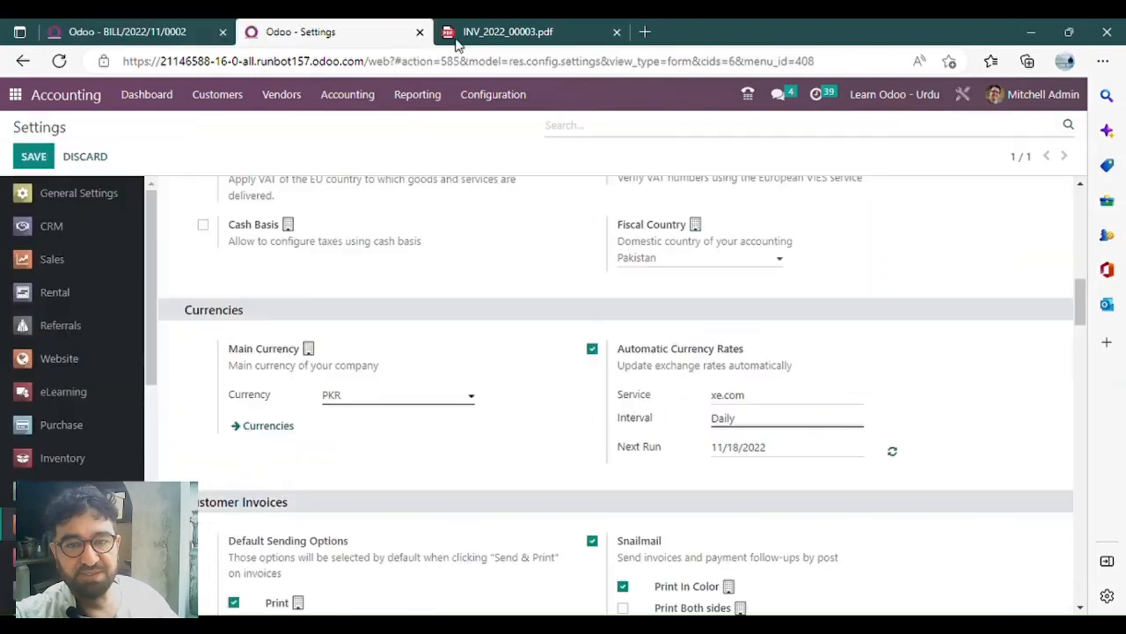
{"action": "scroll", "coordinate": [556, 347], "scroll_direction": "up", "scroll_amount": 1}
{"action": "left_click", "coordinate": [161, 31]}
Step: Open the Profit and Loss report and show the accounts under Expenses
{"action": "left_click", "coordinate": [475, 94]}
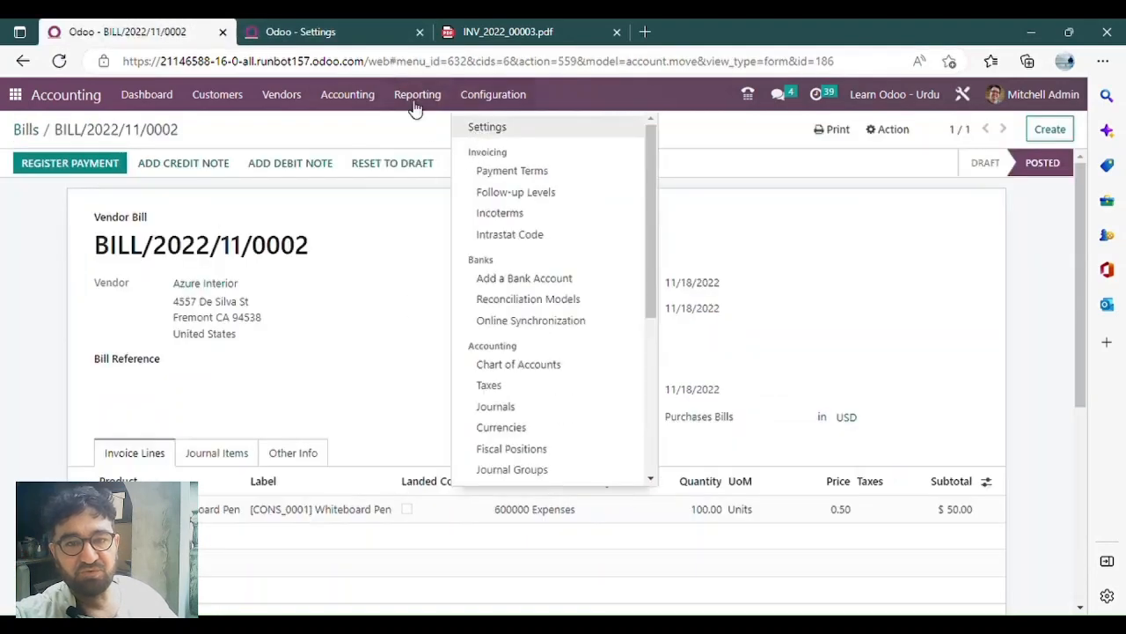
{"action": "left_click", "coordinate": [415, 103]}
{"action": "left_click", "coordinate": [496, 172]}
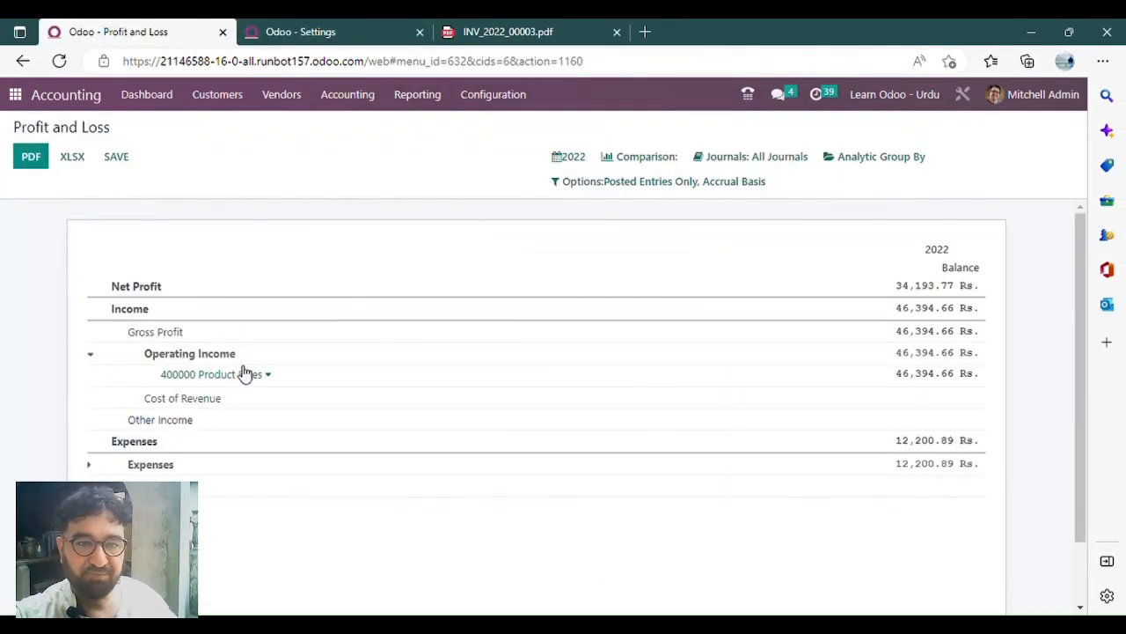
{"action": "scroll", "coordinate": [149, 471], "scroll_direction": "down", "scroll_amount": 1}
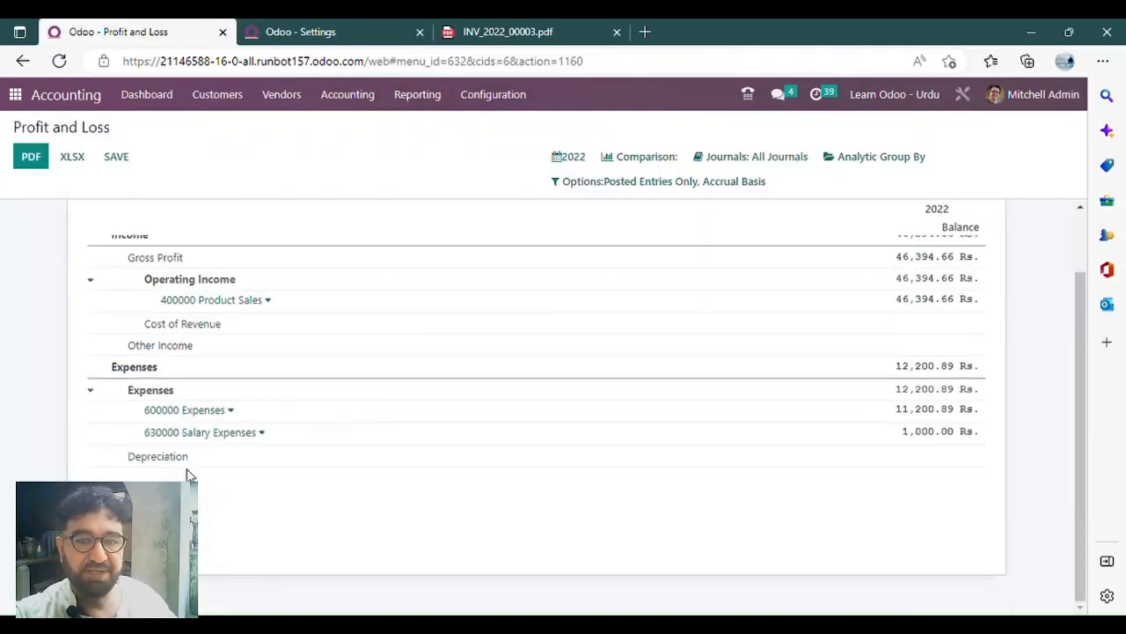
Step: Open the general ledger for 600000 Expenses and compare the foreign-currency and debit amounts of BILL/2022/11/0002
{"action": "left_click", "coordinate": [236, 414]}
{"action": "left_click", "coordinate": [293, 419]}
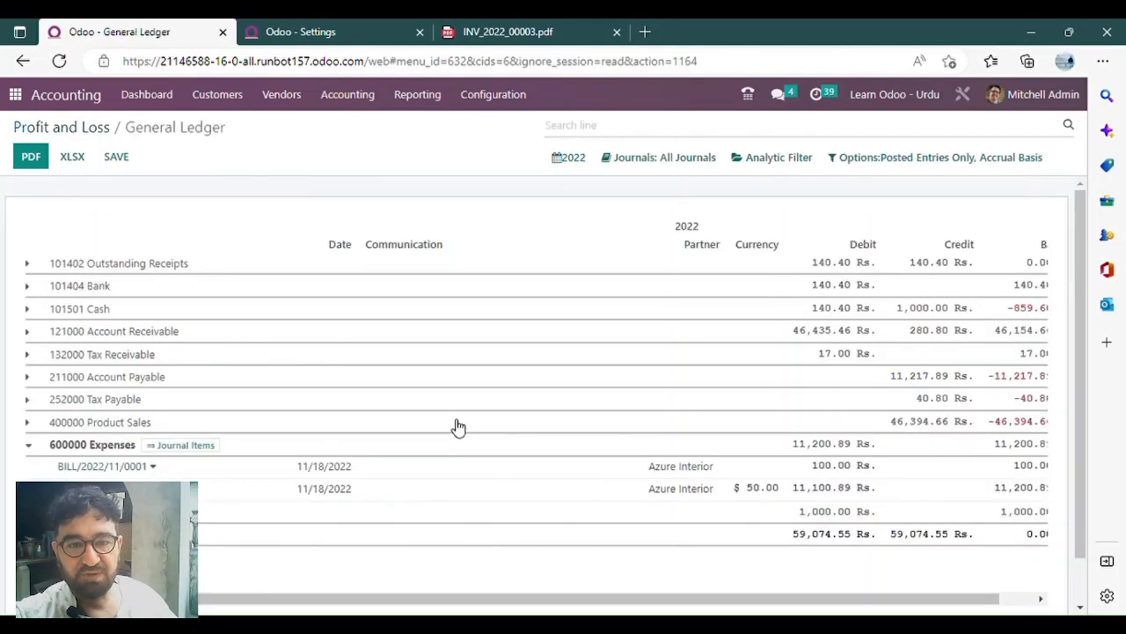
{"action": "scroll", "coordinate": [458, 427], "scroll_direction": "down", "scroll_amount": 1}
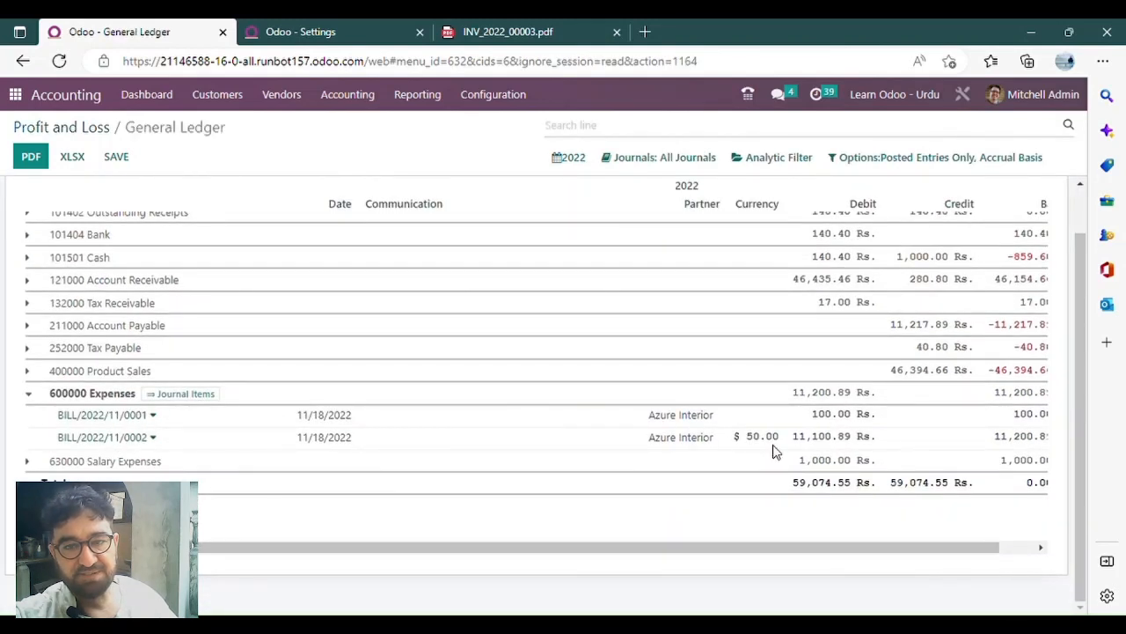
{"action": "left_click_drag", "start_coordinate": [786, 445], "coordinate": [734, 448]}
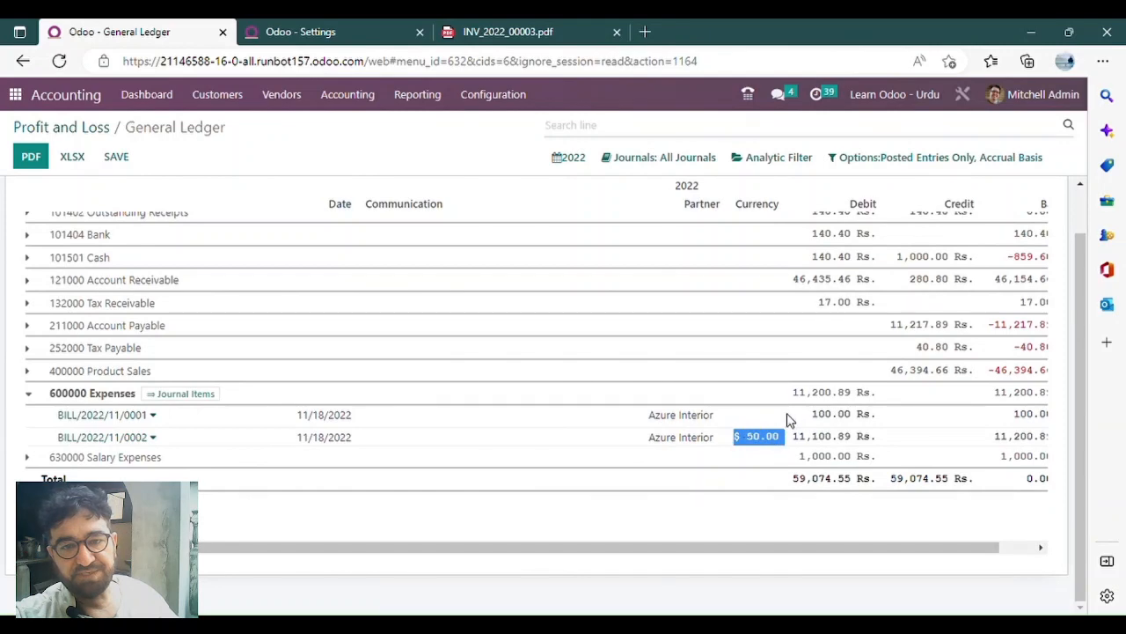
{"action": "left_click", "coordinate": [914, 423]}
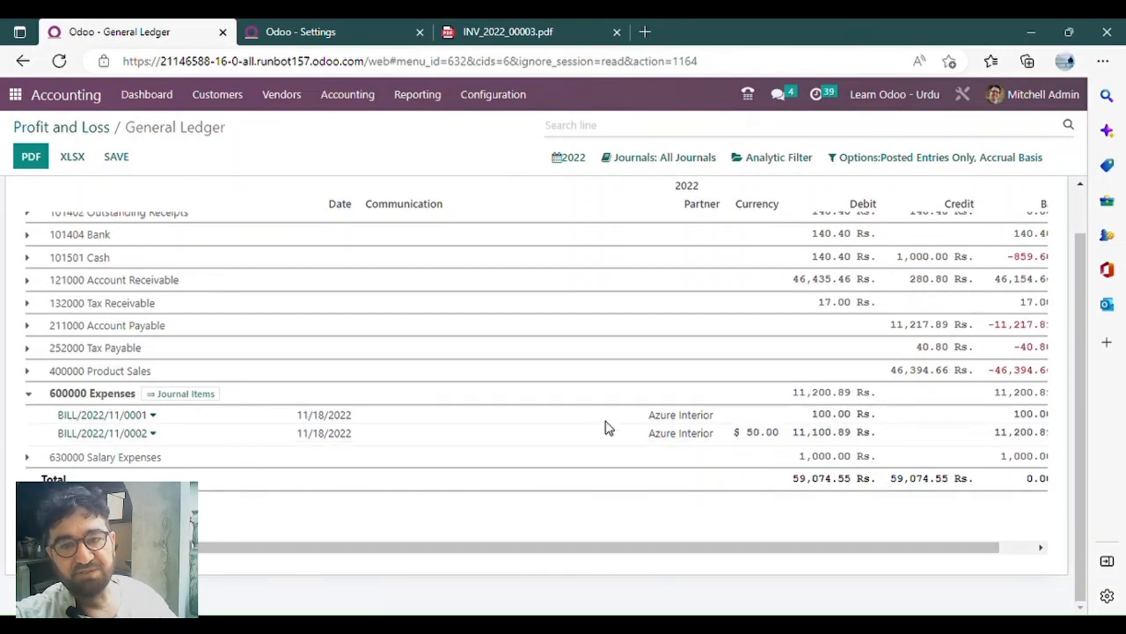
Step: Leave the general ledger for the Profit and Loss report and go to the home screen of apps
{"action": "scroll", "coordinate": [606, 427], "scroll_direction": "up", "scroll_amount": 1}
{"action": "left_click", "coordinate": [87, 135]}
{"action": "left_click", "coordinate": [15, 94]}
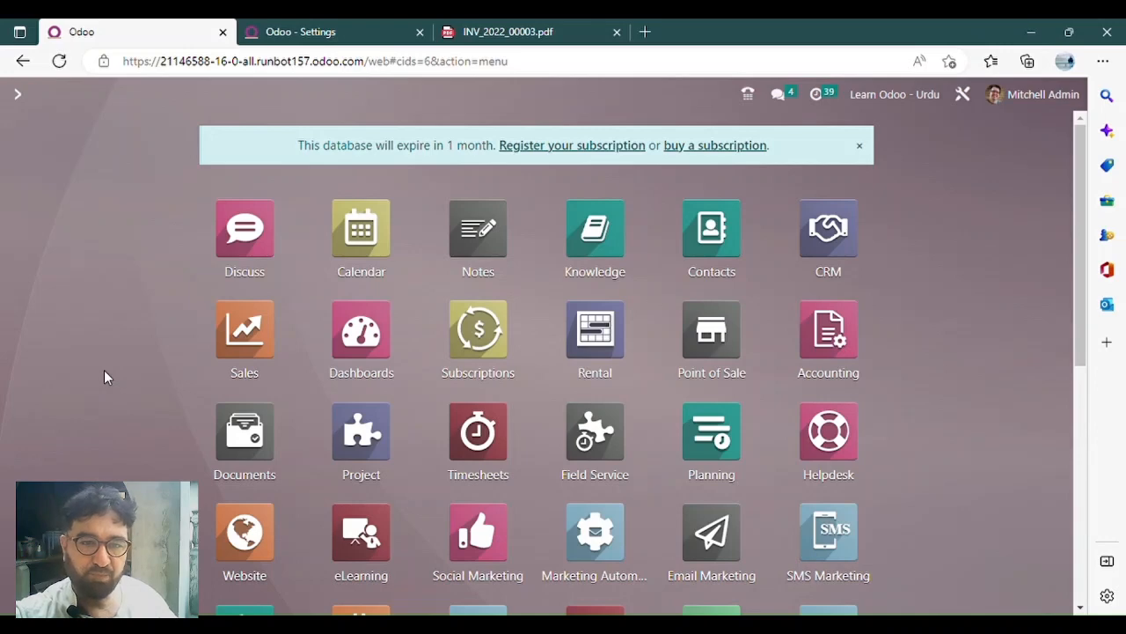
Step: Review the automatic currency rate settings and set the next run to 11/23/2022, then return to the home screen of apps
{"action": "left_click", "coordinate": [337, 31]}
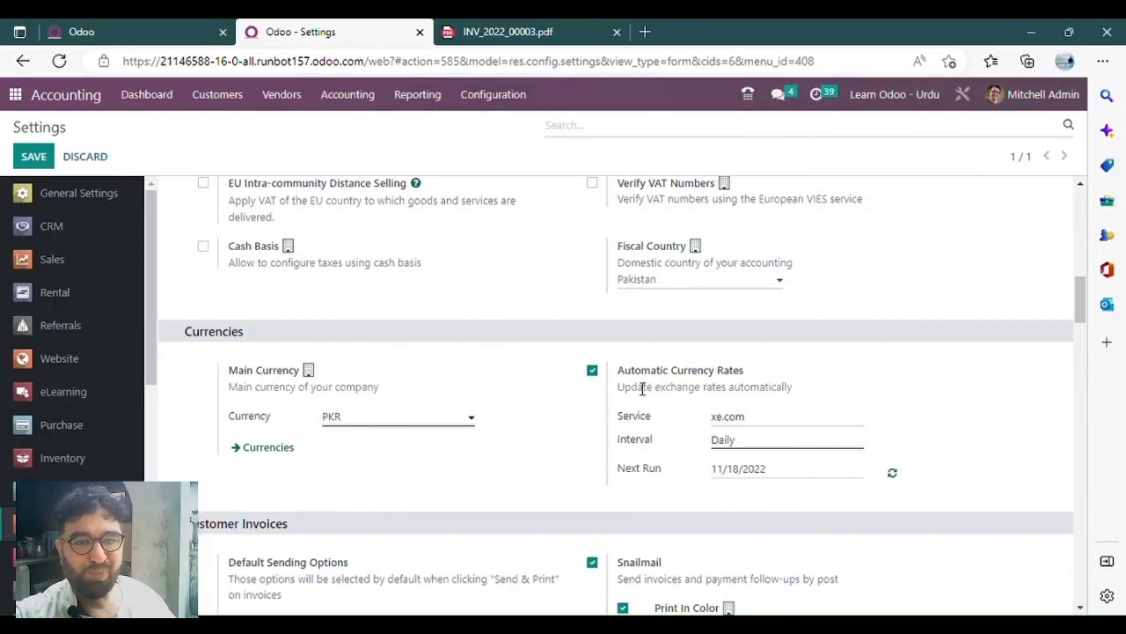
{"action": "scroll", "coordinate": [619, 361], "scroll_direction": "down", "scroll_amount": 1}
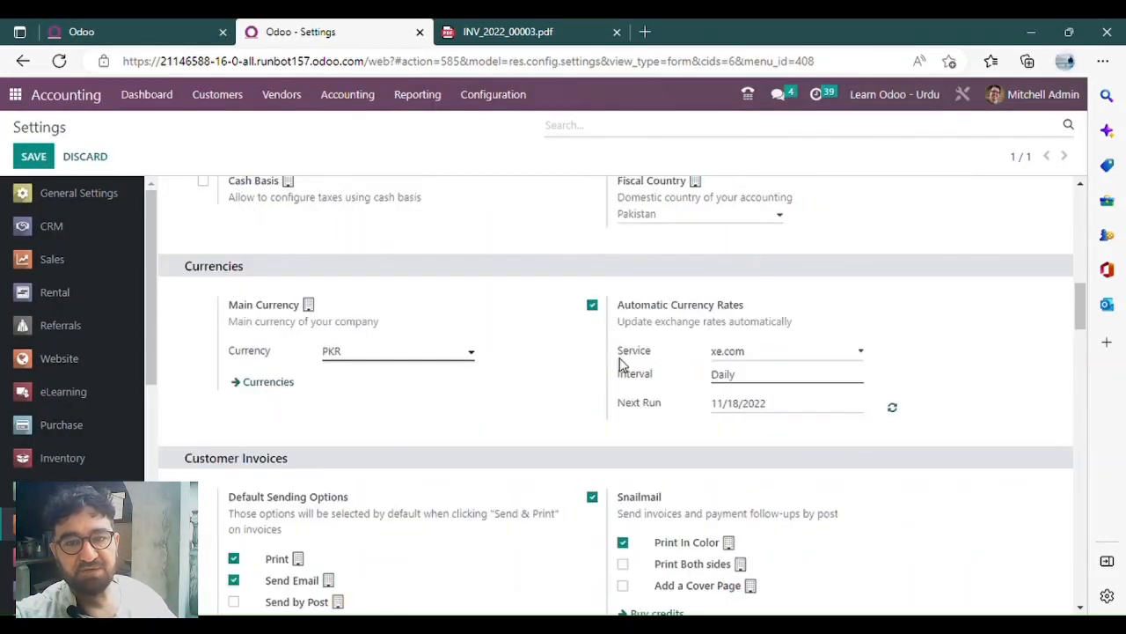
{"action": "left_click", "coordinate": [795, 362]}
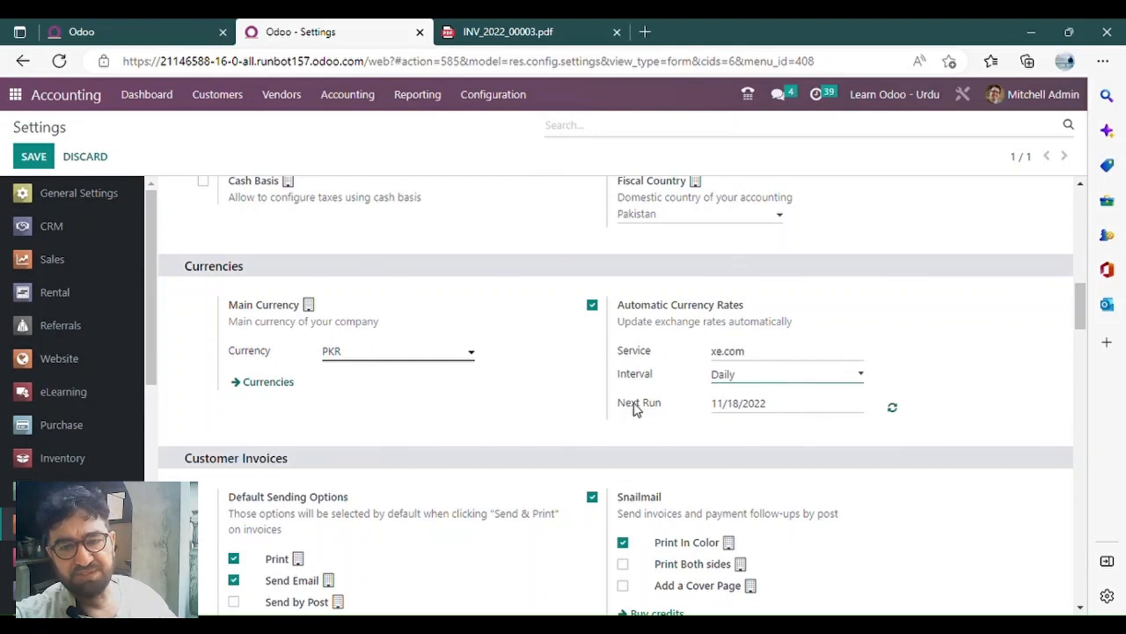
{"action": "left_click", "coordinate": [792, 403]}
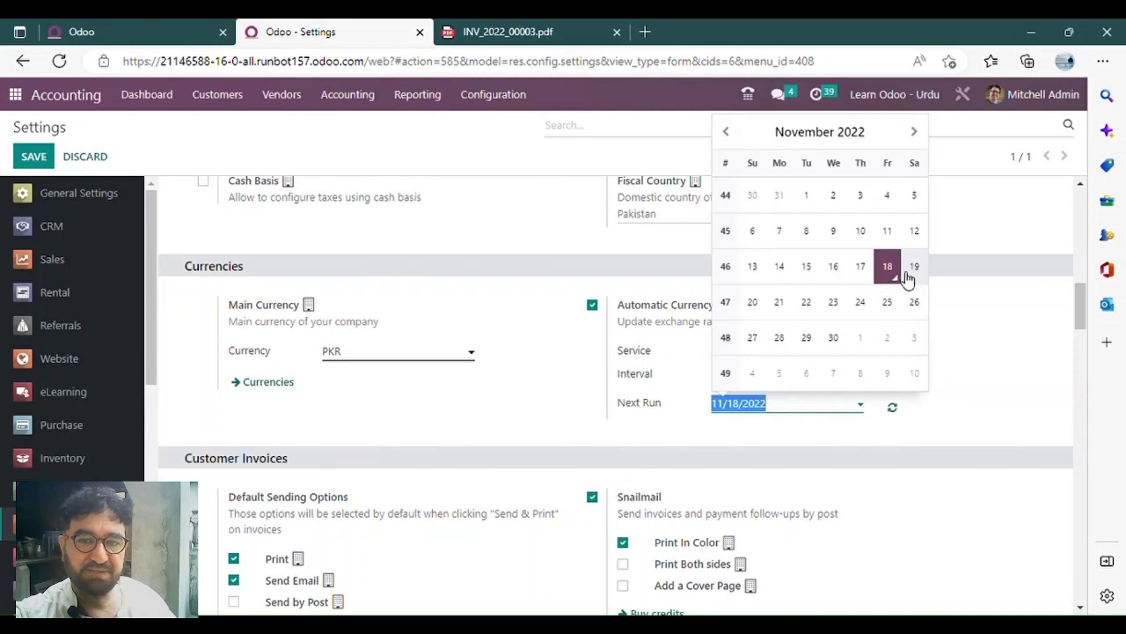
{"action": "left_click", "coordinate": [835, 304]}
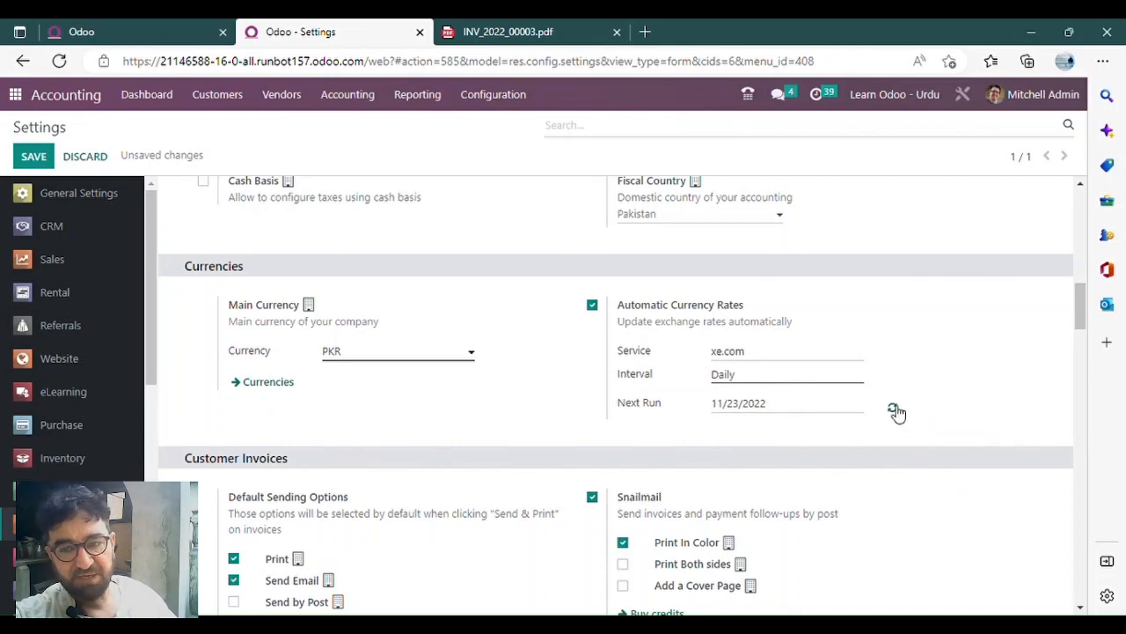
{"action": "left_click", "coordinate": [176, 31]}
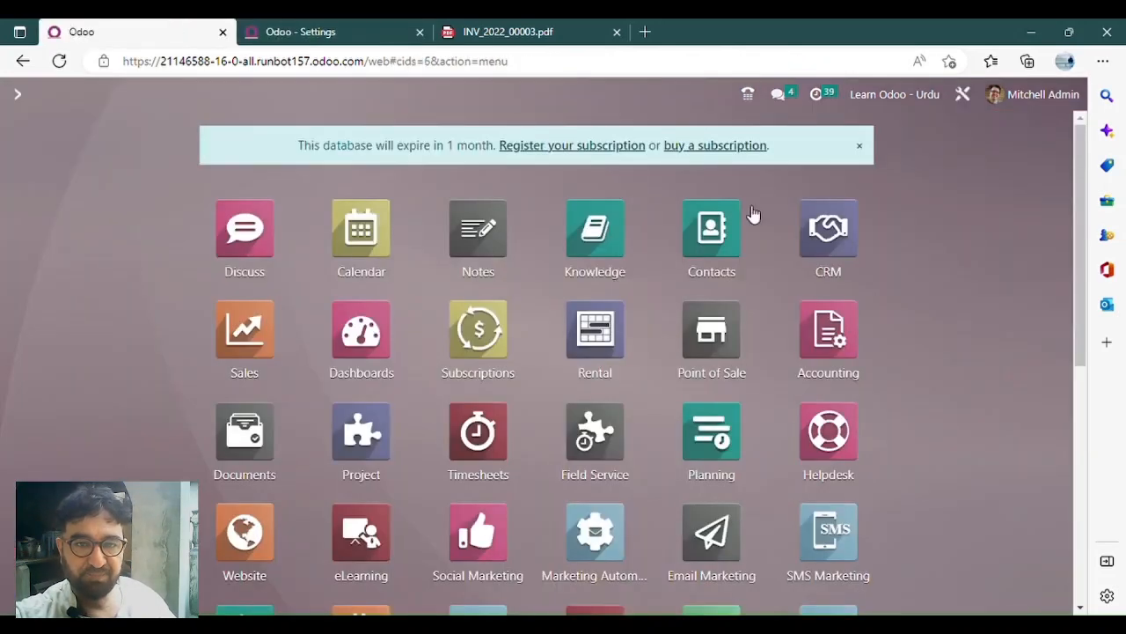